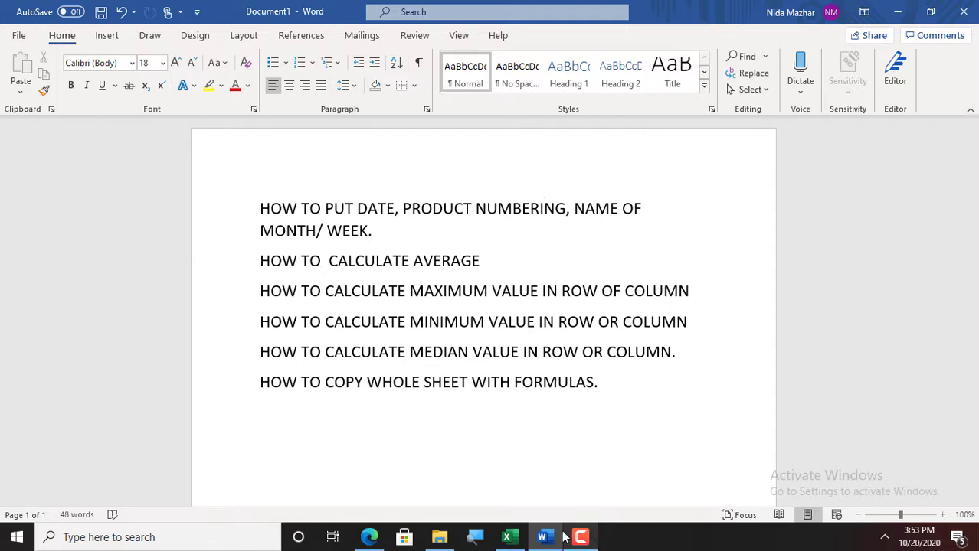
- Switch to the videos workbook in Excel and select header cell C4 on the Avg, Max, Min sheet
{"action": "left_click", "coordinate": [507, 539]}
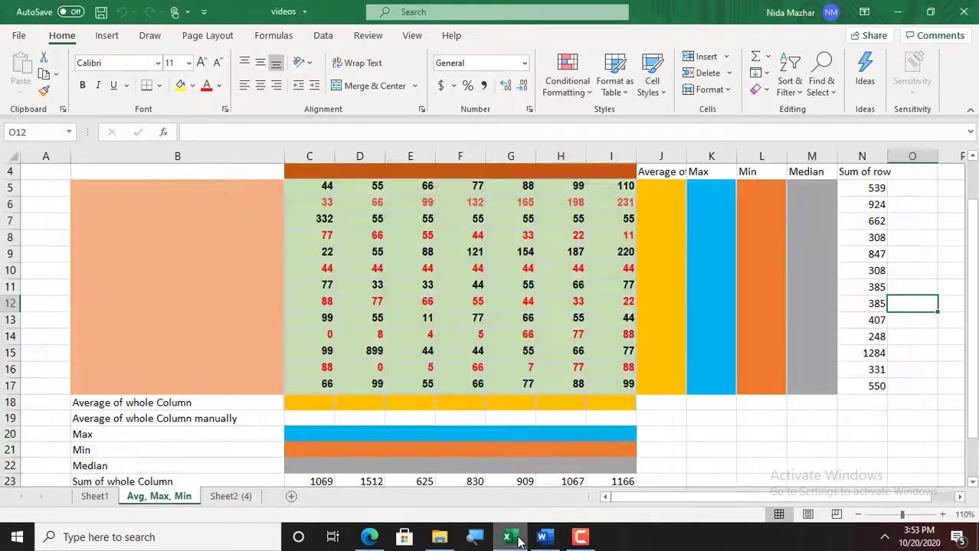
{"action": "left_click", "coordinate": [319, 185]}
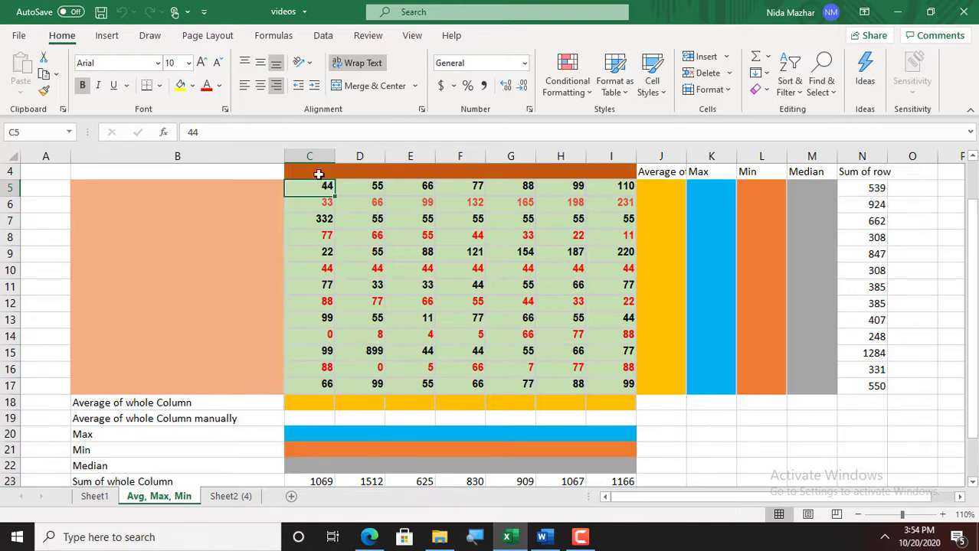
{"action": "left_click", "coordinate": [319, 171]}
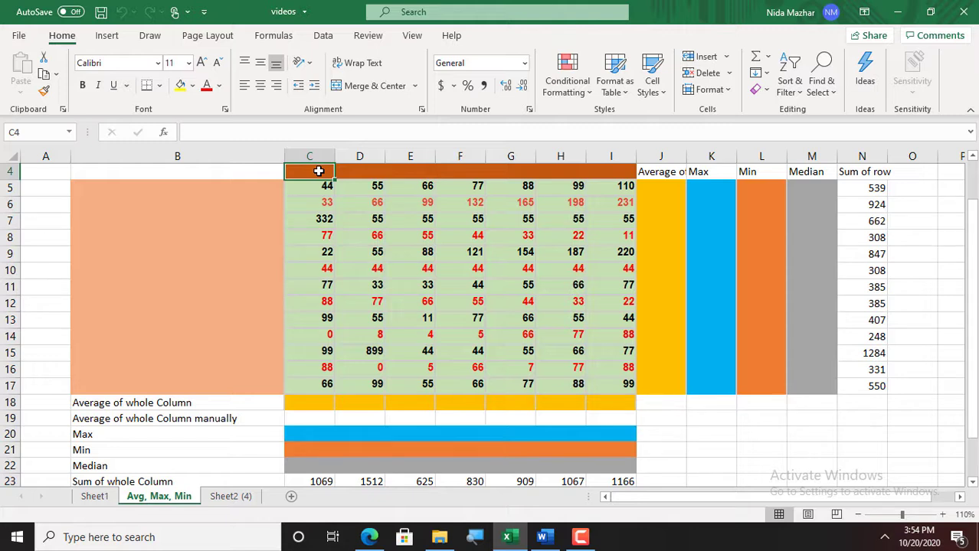
- Enter Monday in C4 and Tuesday in D4 as the first two column headers
{"action": "type", "text": "M"}
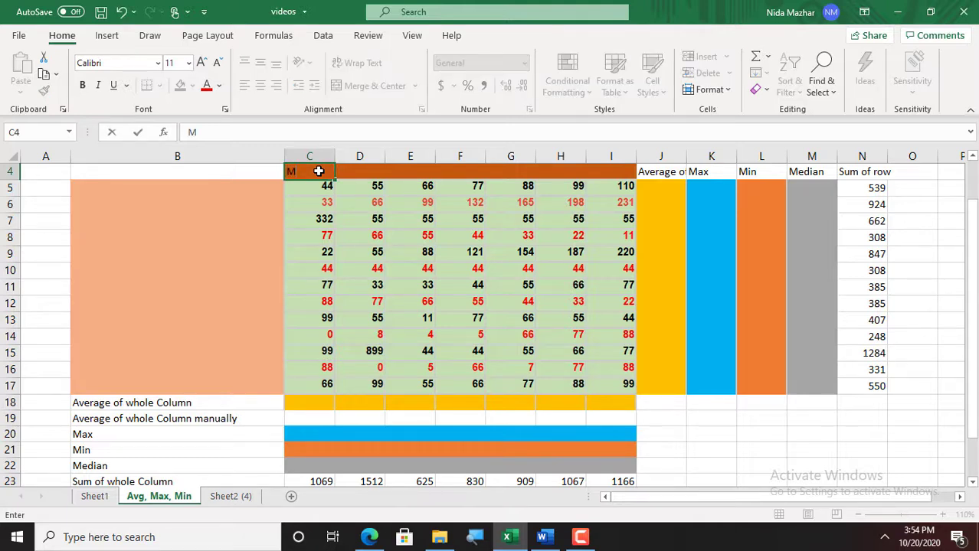
{"action": "type", "text": "onday"}
{"action": "key", "text": "Tab"}
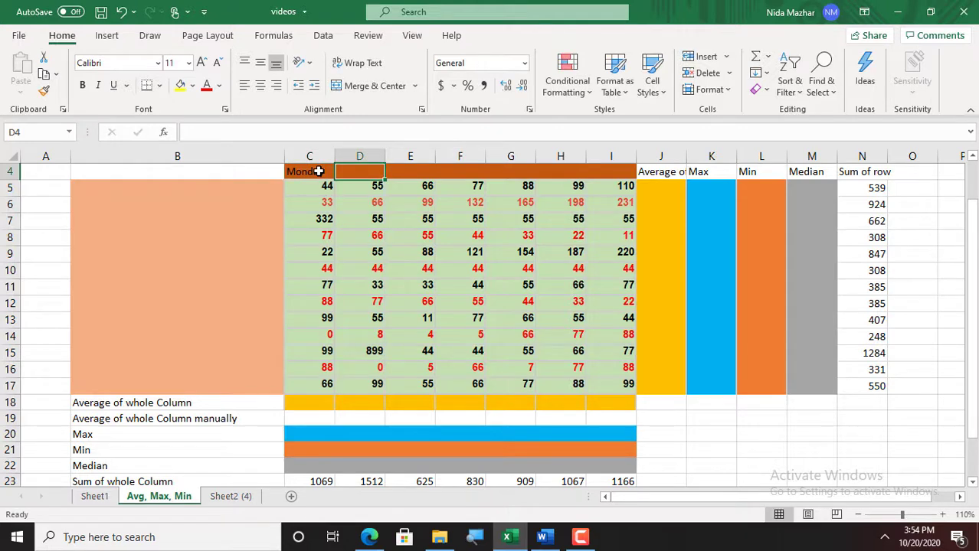
{"action": "type", "text": "T"}
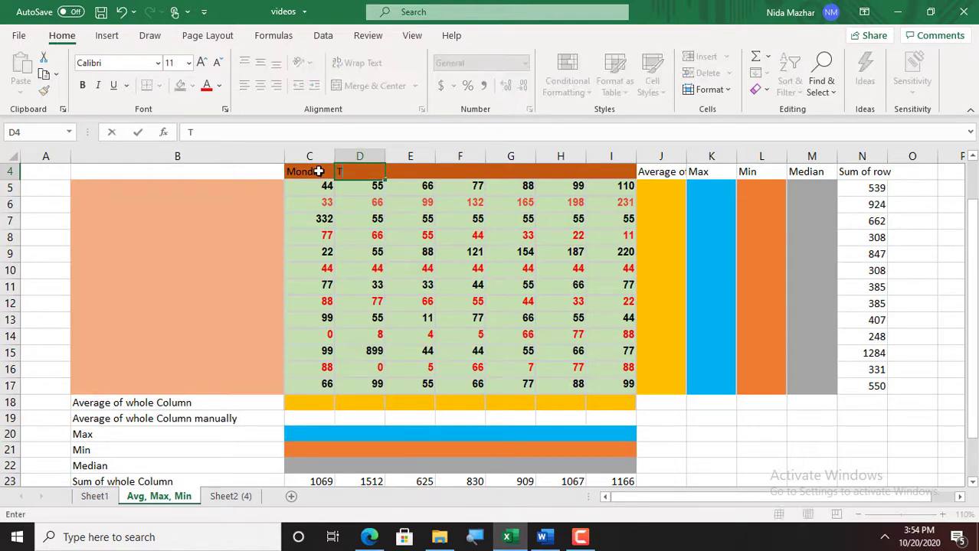
{"action": "type", "text": "uesday"}
{"action": "key", "text": "Return"}
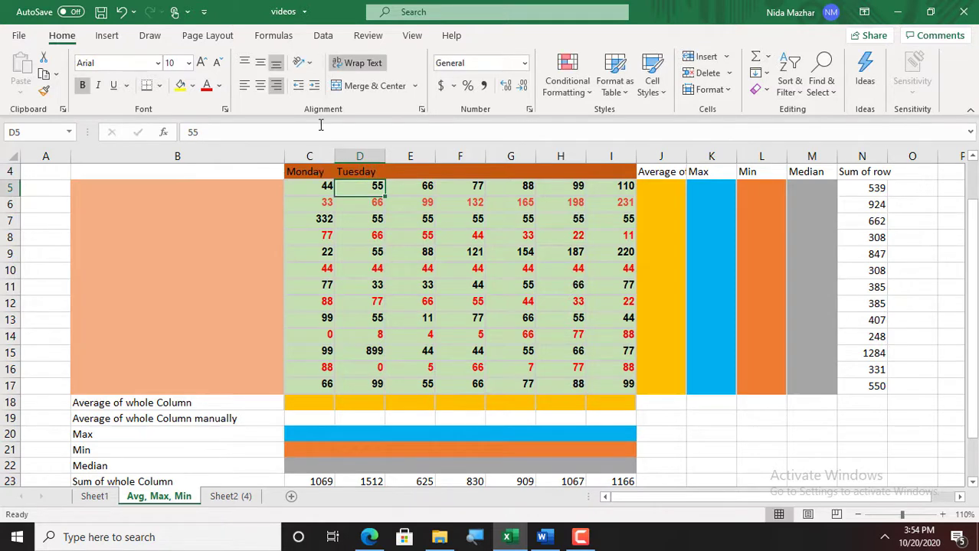
- Fill the weekday series from C4:D4 across the header row through Sunday in I4
{"action": "left_click", "coordinate": [287, 174]}
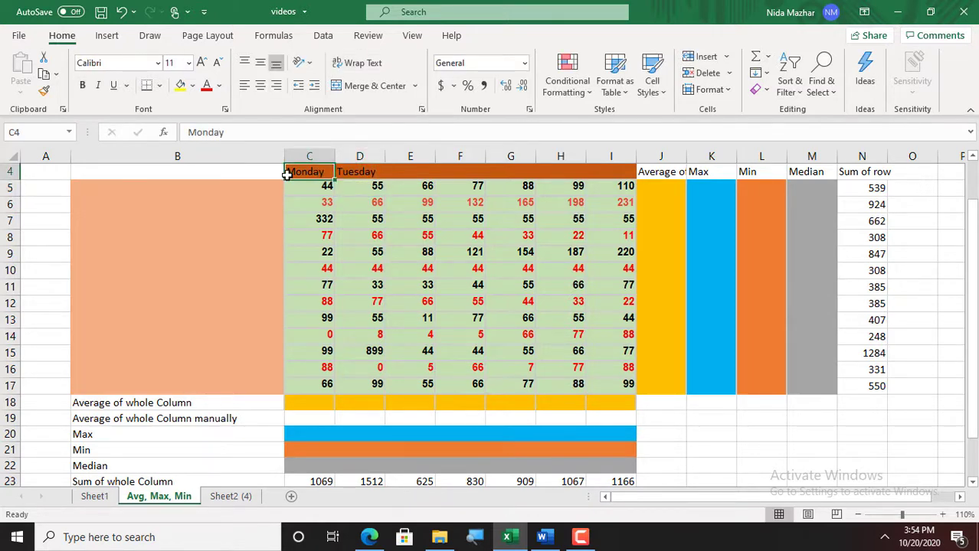
{"action": "key", "text": "shift+Right"}
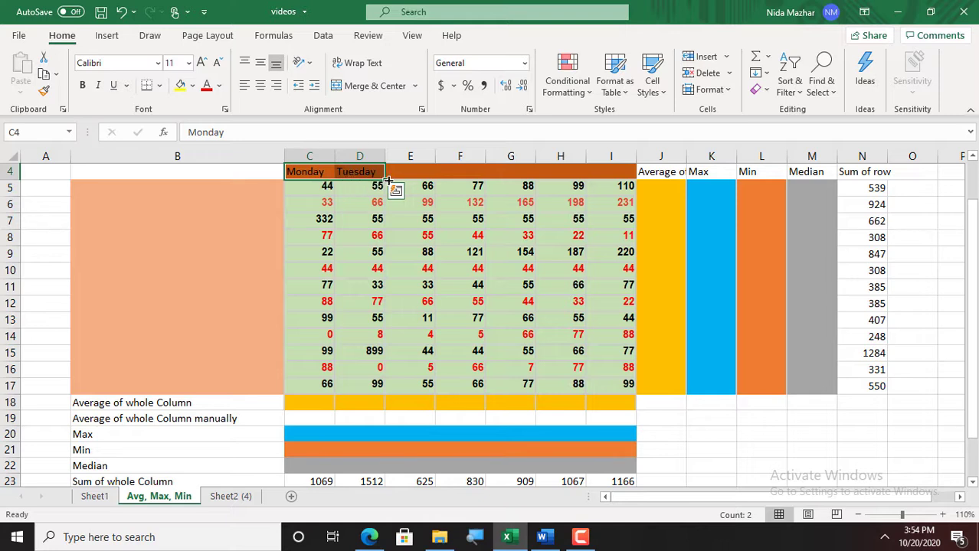
{"action": "left_click_drag", "start_coordinate": [388, 180], "coordinate": [620, 178]}
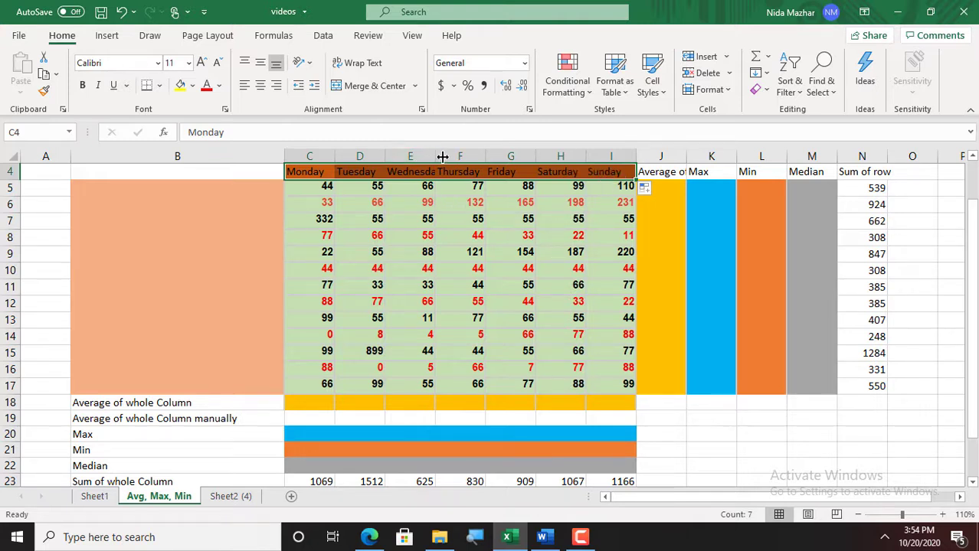
- Clear the weekday names from header cells C4:I4
{"action": "left_click", "coordinate": [313, 172]}
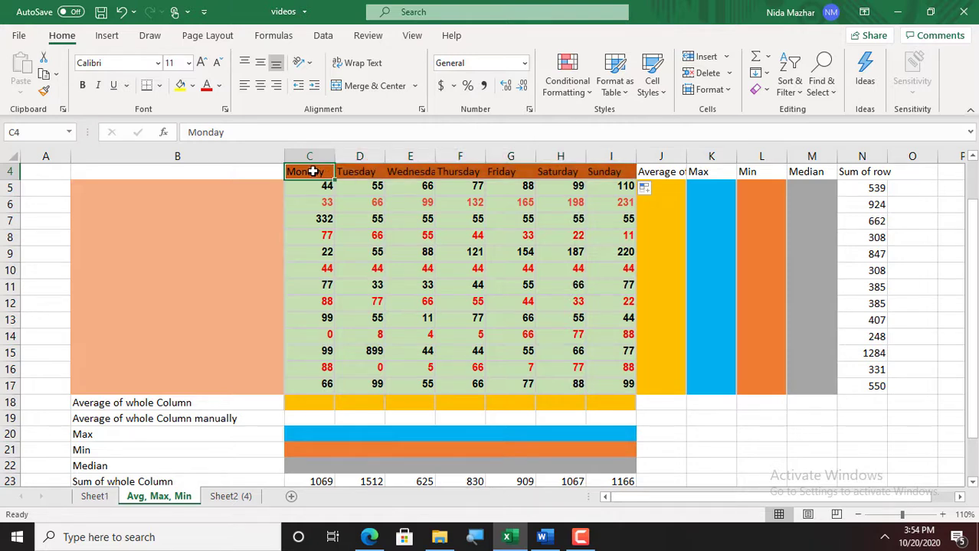
{"action": "key", "text": "shift+Right"}
{"action": "key", "text": "shift+Right"}
{"action": "key", "text": "shift+Right"}
{"action": "key", "text": "shift+Right"}
{"action": "key", "text": "shift+Right"}
{"action": "key", "text": "shift+Right"}
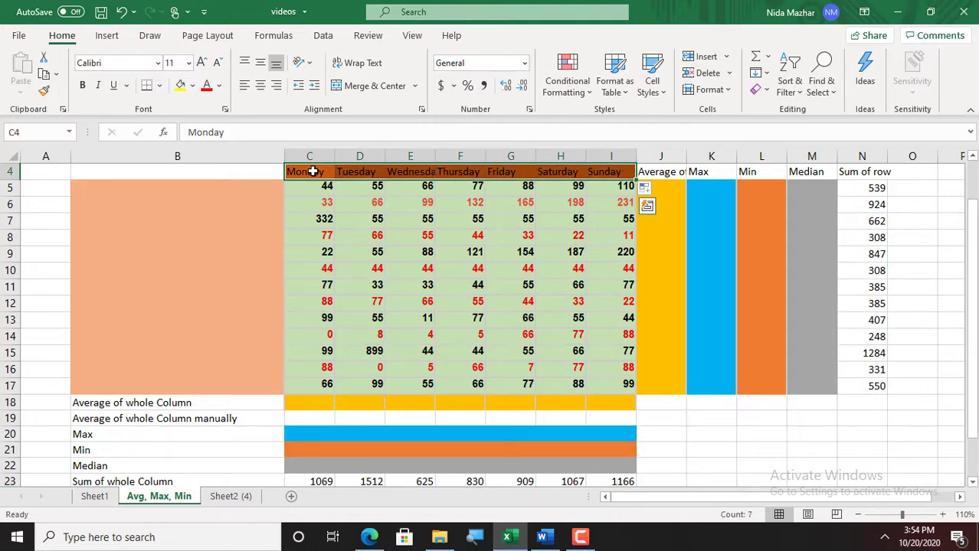
{"action": "key", "text": "Delete"}
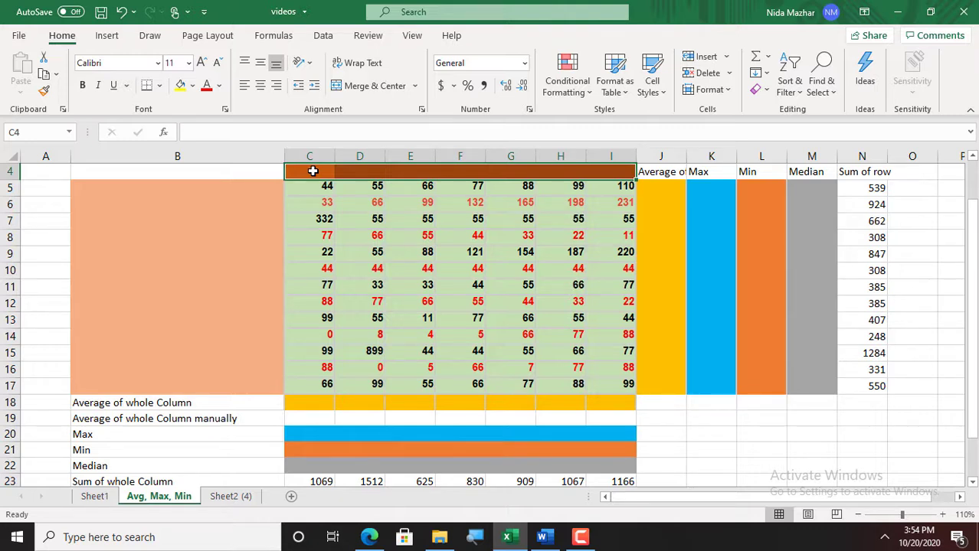
- Enter Jan in C4 and Fab in D4, and fill the series from both cells across to I4
{"action": "type", "text": "Jan"}
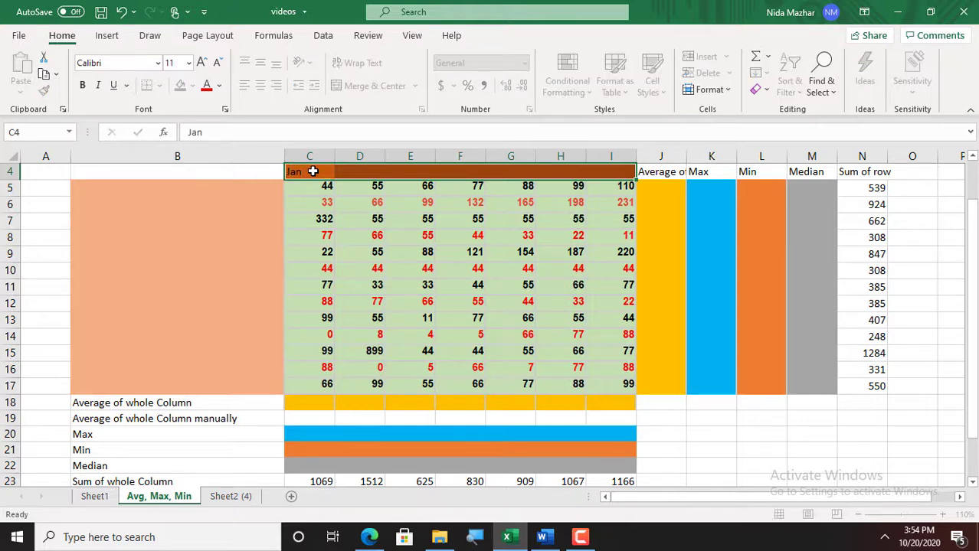
{"action": "key", "text": "Return"}
{"action": "type", "text": "Fab"}
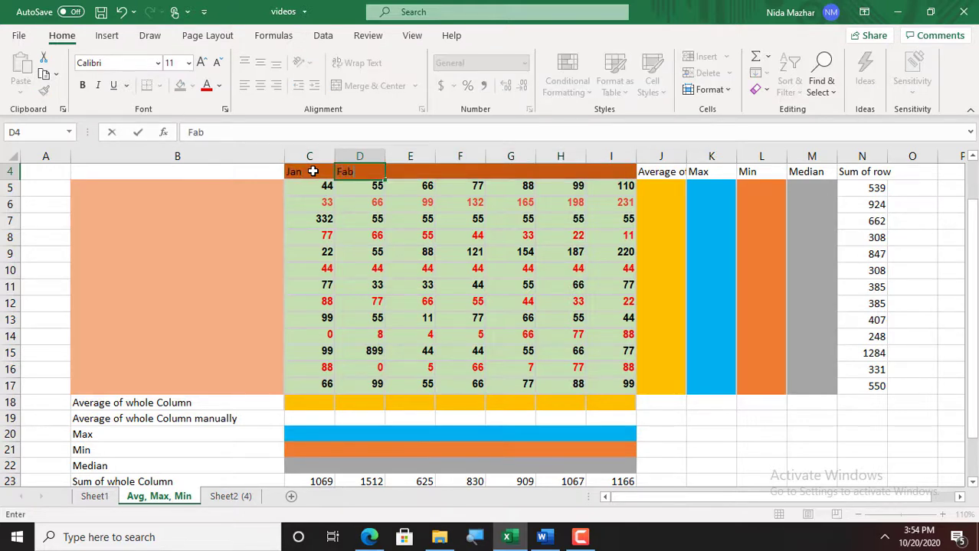
{"action": "left_click_drag", "start_coordinate": [300, 170], "coordinate": [299, 169]}
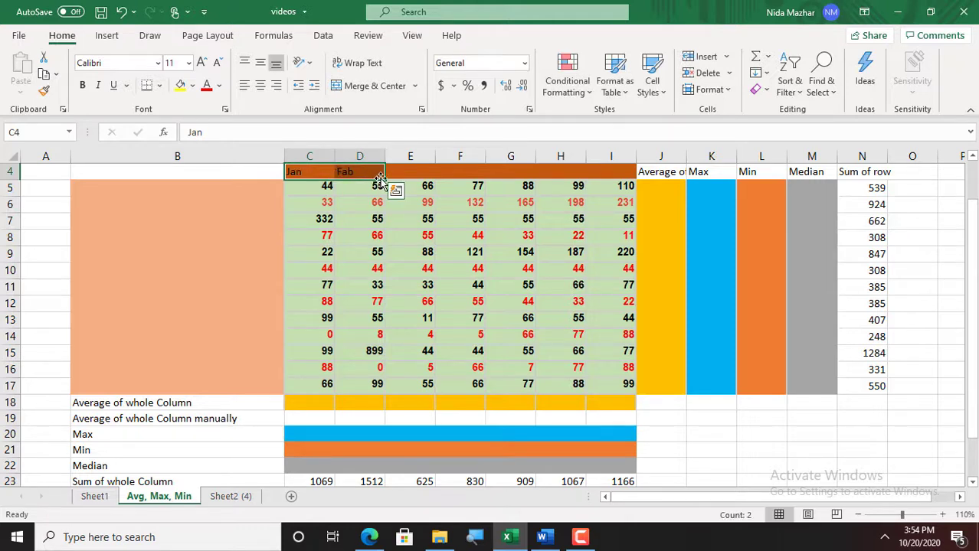
{"action": "left_click_drag", "start_coordinate": [386, 177], "coordinate": [635, 174]}
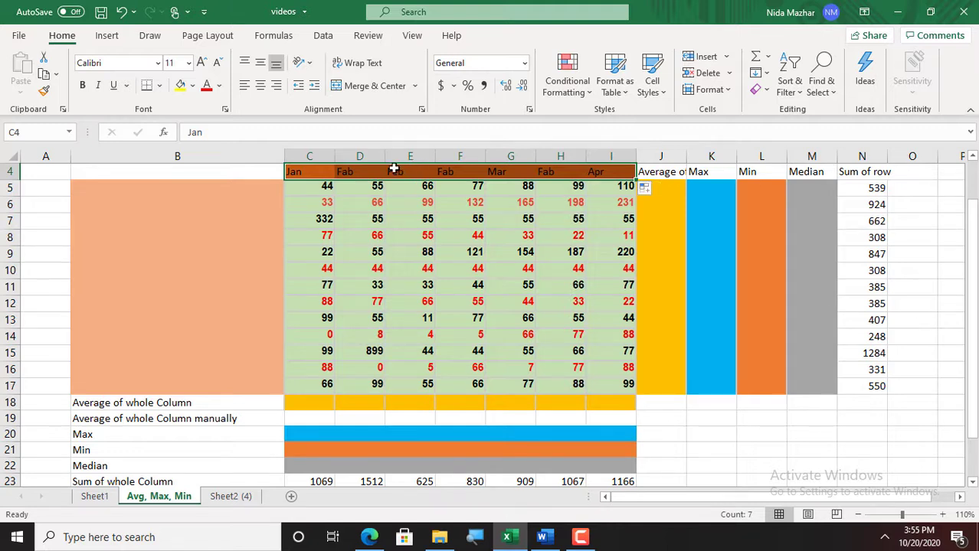
- Enter Product 1 in B5 and Product2 in B6 as the first row labels
{"action": "left_click", "coordinate": [213, 190]}
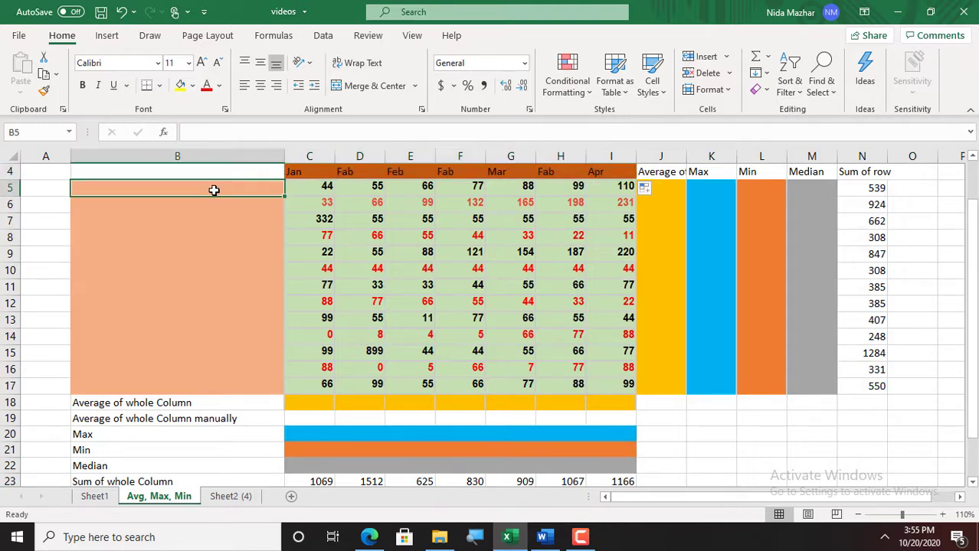
{"action": "key", "text": "Down"}
{"action": "key", "text": "Down"}
{"action": "key", "text": "Down"}
{"action": "key", "text": "Down"}
{"action": "key", "text": "Up"}
{"action": "key", "text": "Up"}
{"action": "key", "text": "Up"}
{"action": "key", "text": "Up"}
{"action": "type", "text": "Product"}
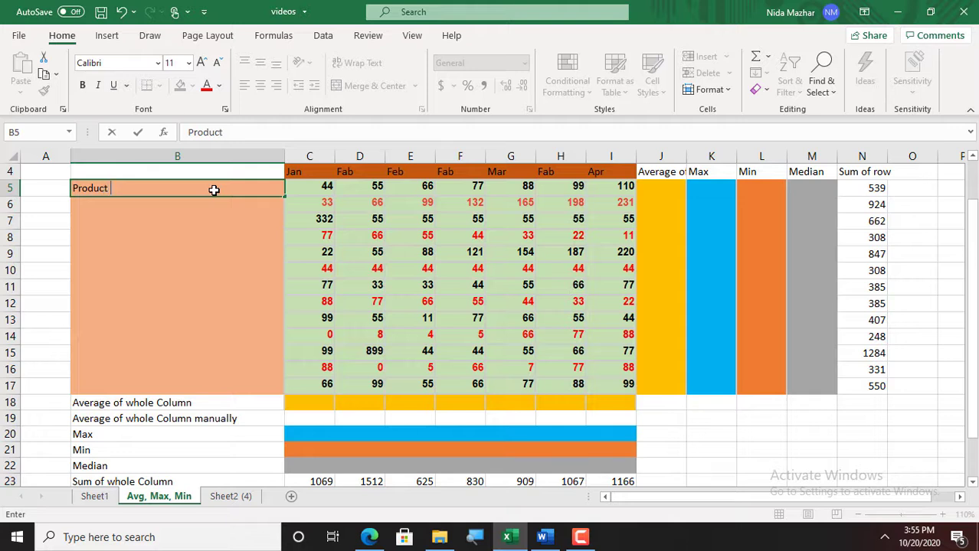
{"action": "type", "text": " 1"}
{"action": "key", "text": "Return"}
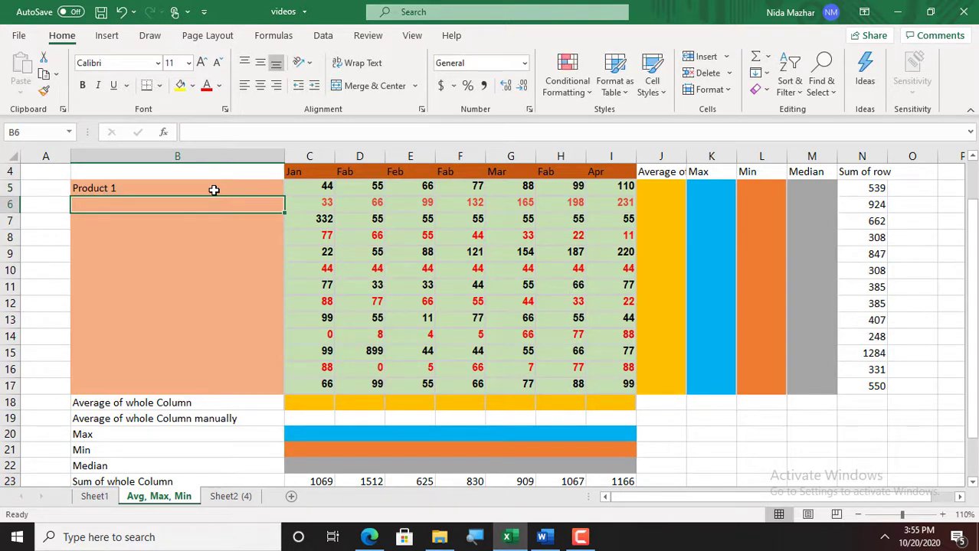
{"action": "type", "text": "P"}
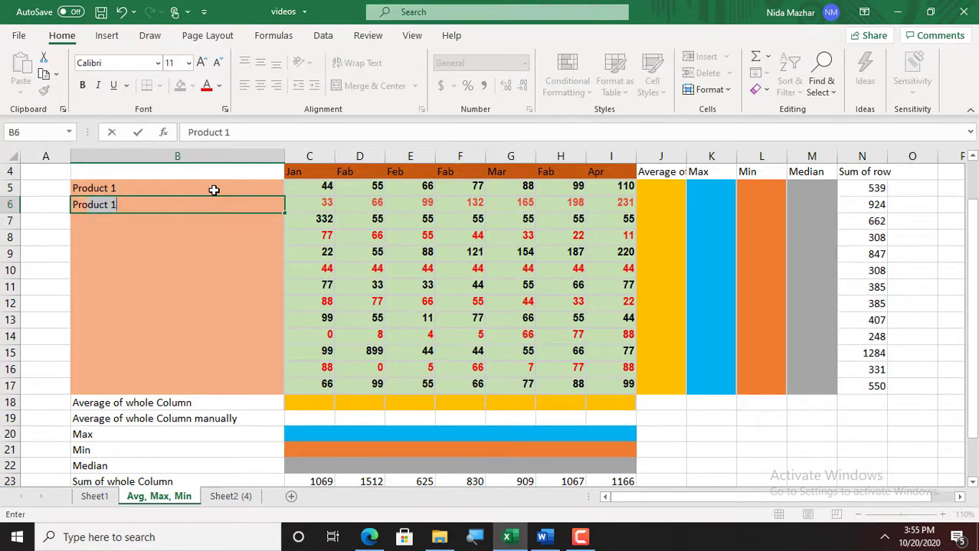
{"action": "type", "text": "roduct2"}
{"action": "key", "text": "Return"}
- Correct the label in B6 to Product 2 and fill the product numbering down to Product 13 in B17
{"action": "key", "text": "Up"}
{"action": "key", "text": "Up"}
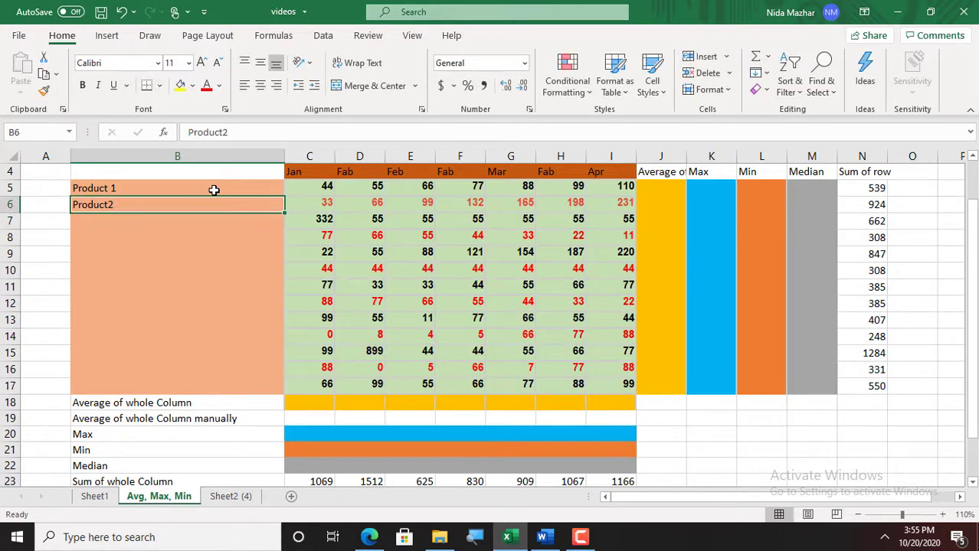
{"action": "double_click", "coordinate": [196, 198]}
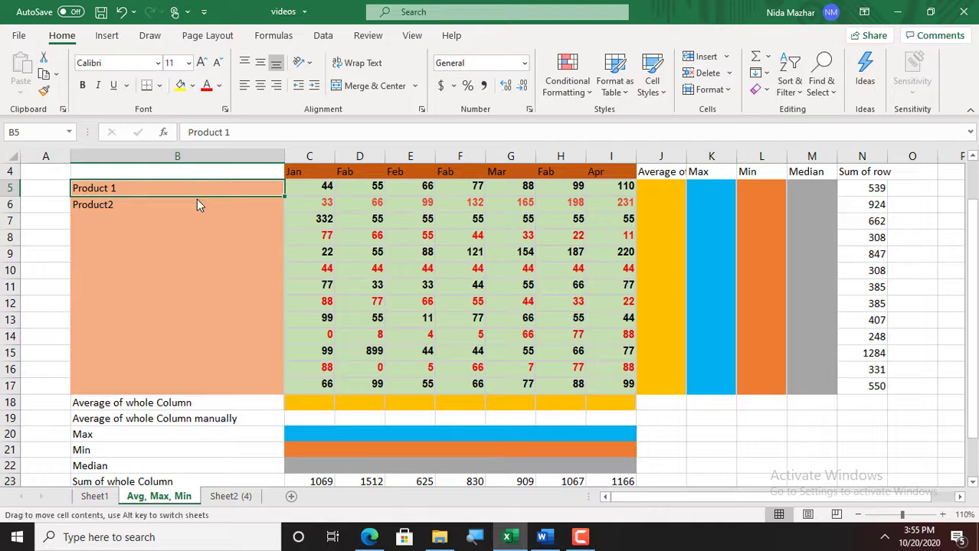
{"action": "double_click", "coordinate": [197, 199]}
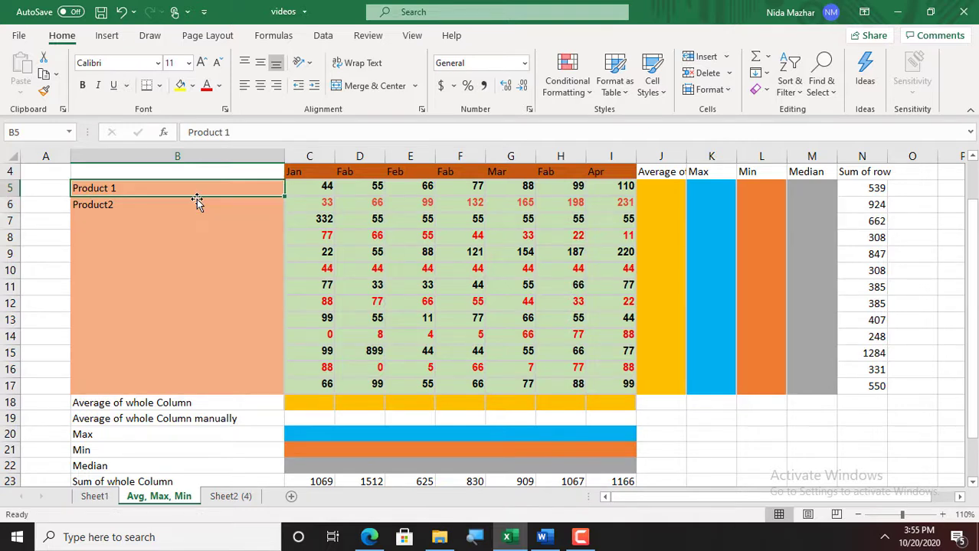
{"action": "double_click", "coordinate": [142, 206]}
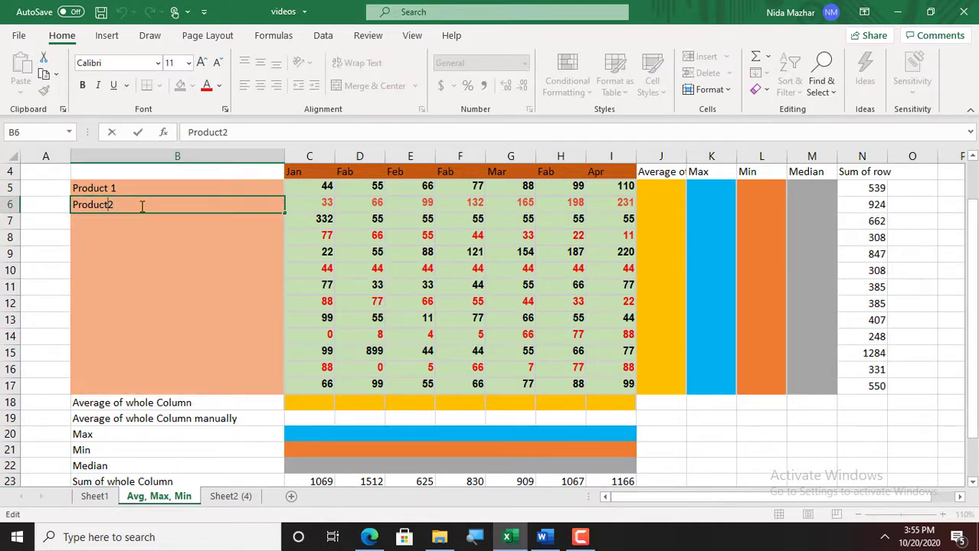
{"action": "left_click", "coordinate": [139, 187]}
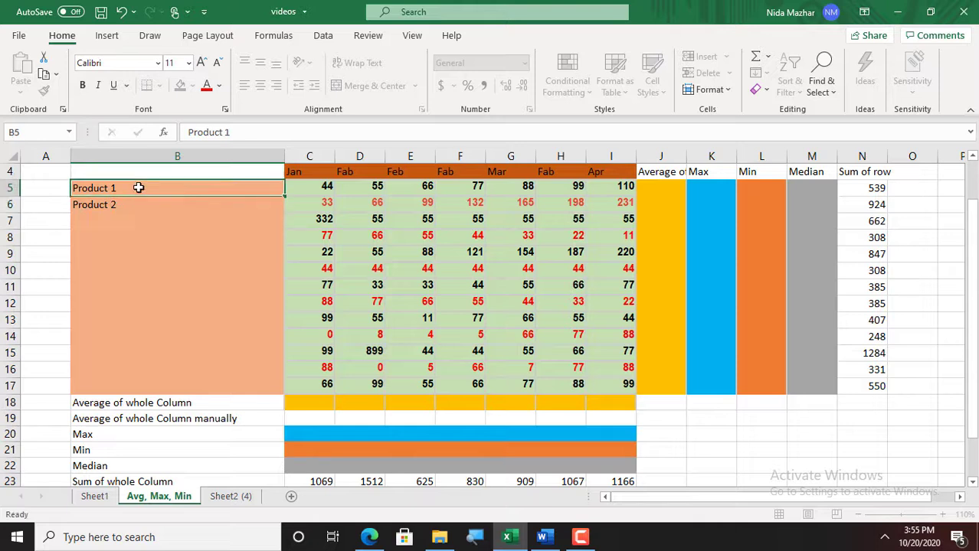
{"action": "key", "text": "shift+Down"}
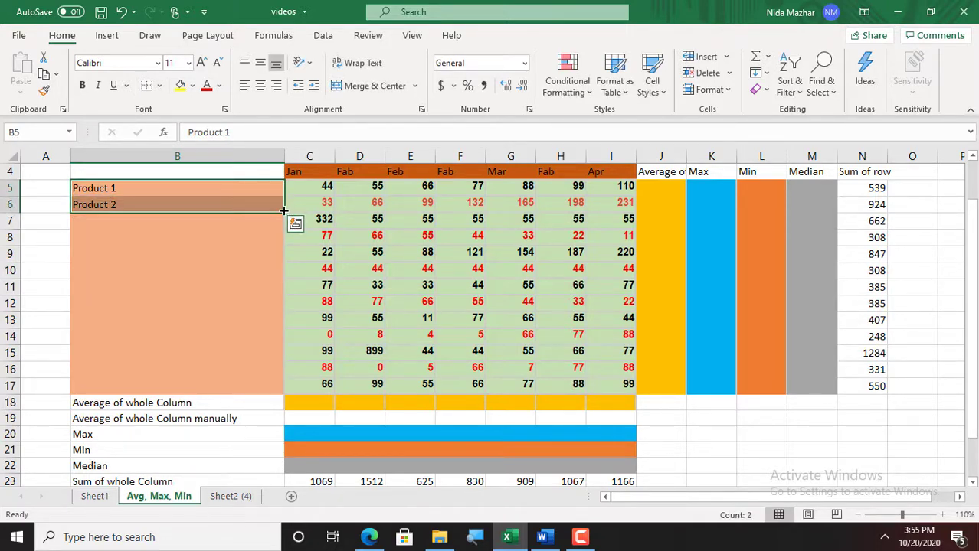
{"action": "left_click_drag", "start_coordinate": [284, 220], "coordinate": [289, 396]}
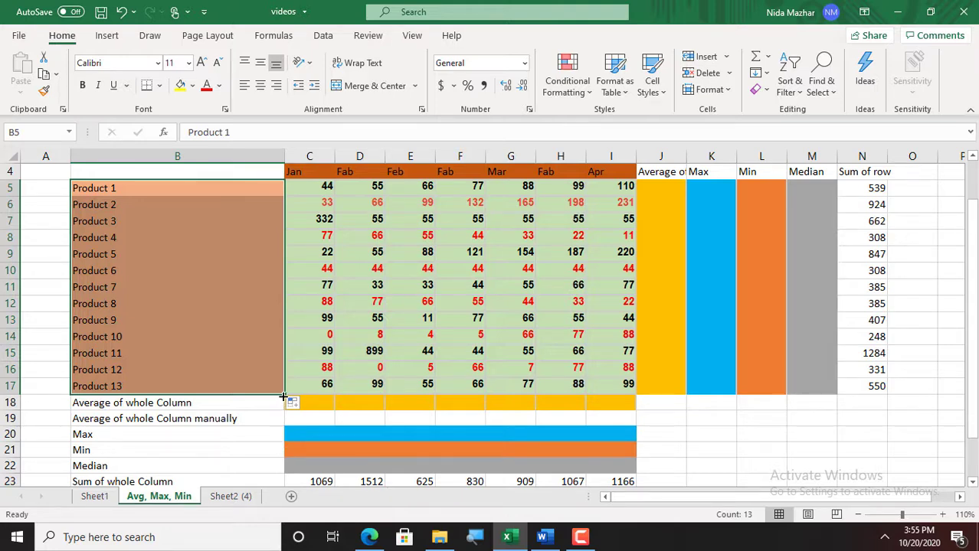
- Extend the product numbering down to Product 193 in B197, and undo that extension
{"action": "left_click_drag", "start_coordinate": [283, 399], "coordinate": [263, 548]}
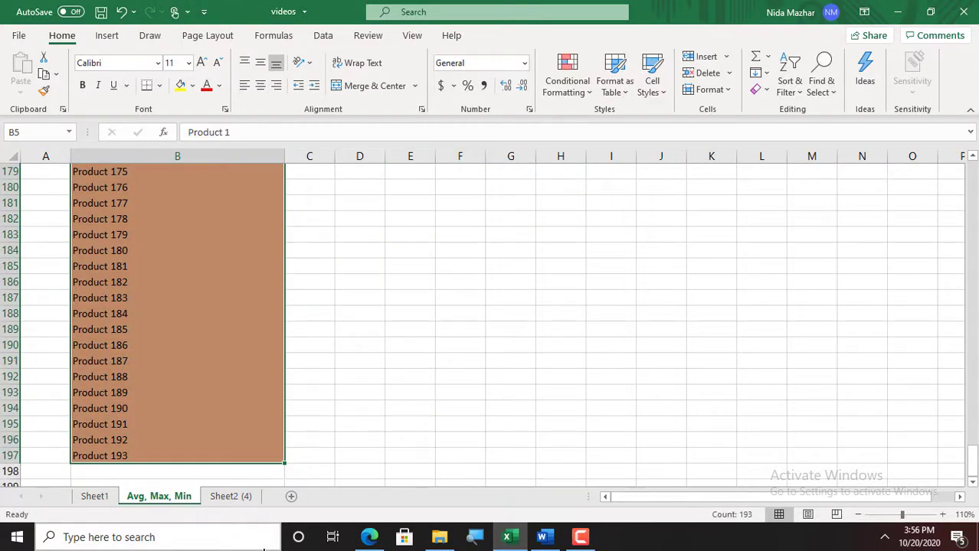
{"action": "key", "text": "ctrl+a"}
{"action": "key", "text": "ctrl+z"}
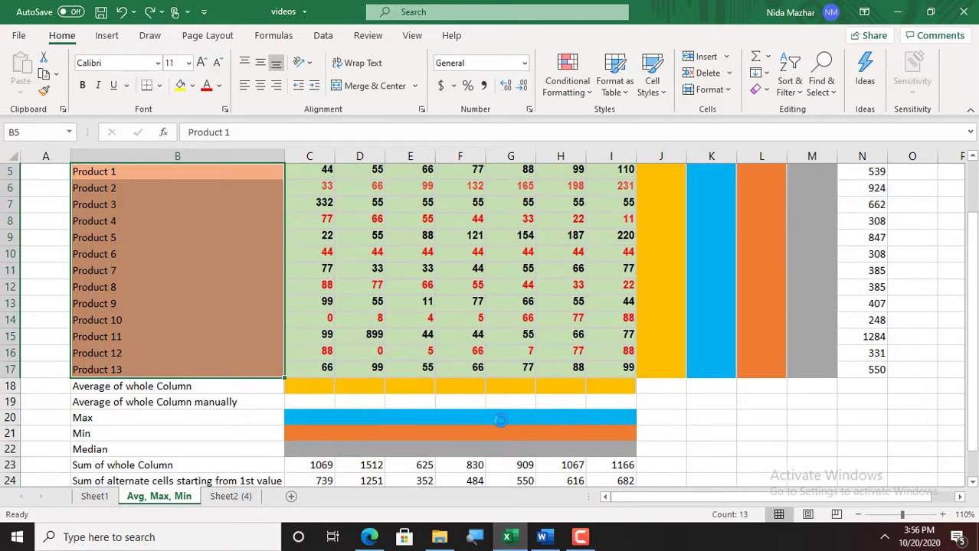
- Select the Jan values in C5:C17 to check their average in the selection summary
{"action": "scroll", "coordinate": [501, 421], "scroll_direction": "up", "scroll_amount": 5, "text": "ctrl"}
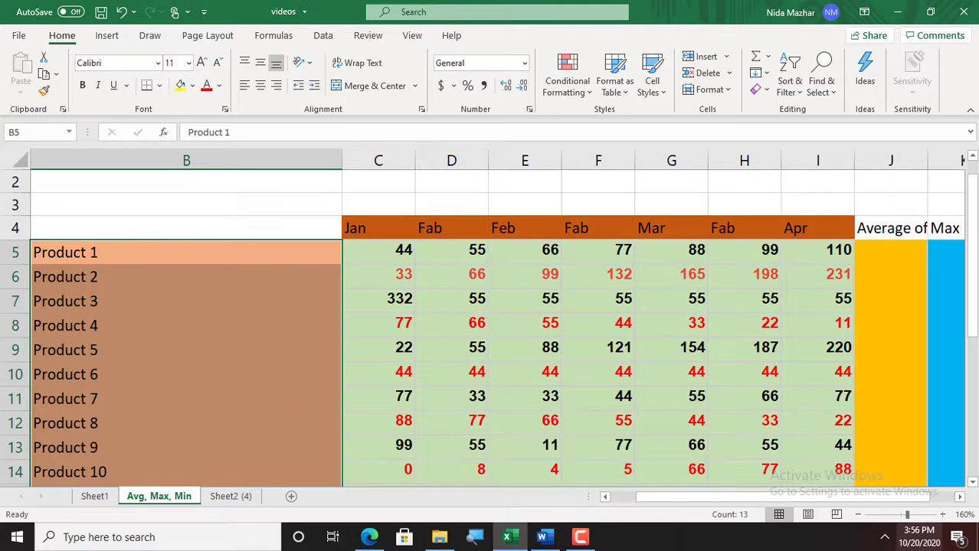
{"action": "left_click", "coordinate": [859, 515]}
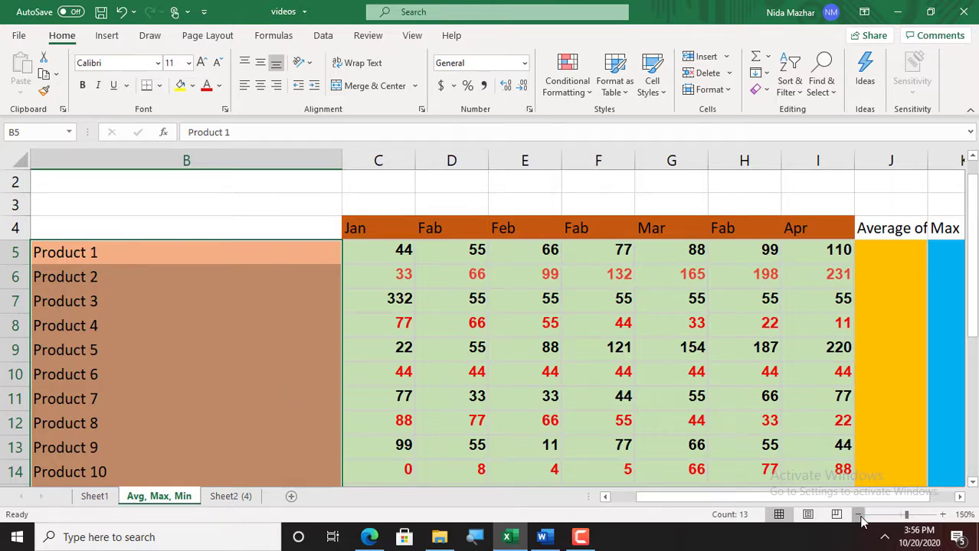
{"action": "left_click", "coordinate": [859, 516]}
{"action": "left_click", "coordinate": [859, 516]}
{"action": "left_click", "coordinate": [859, 515]}
{"action": "left_click", "coordinate": [860, 517]}
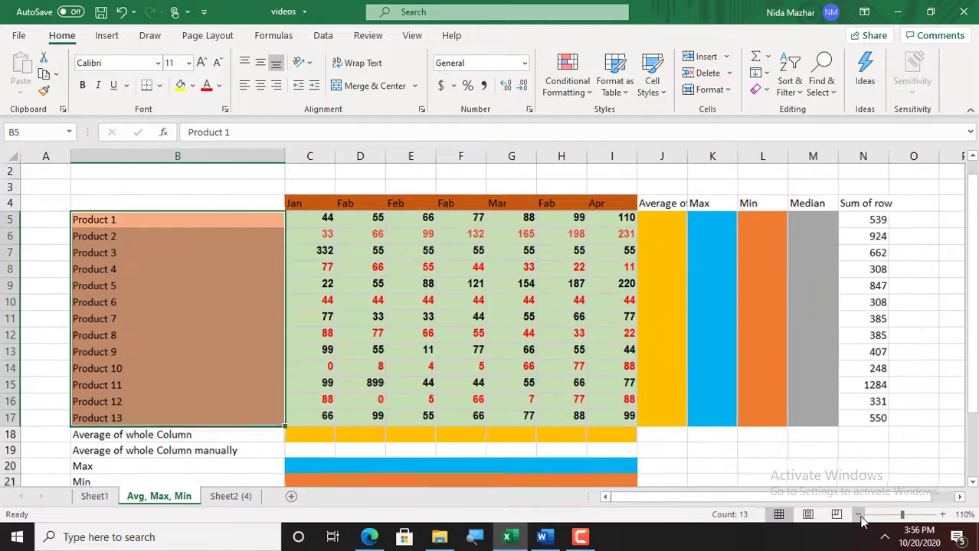
{"action": "left_click", "coordinate": [860, 517]}
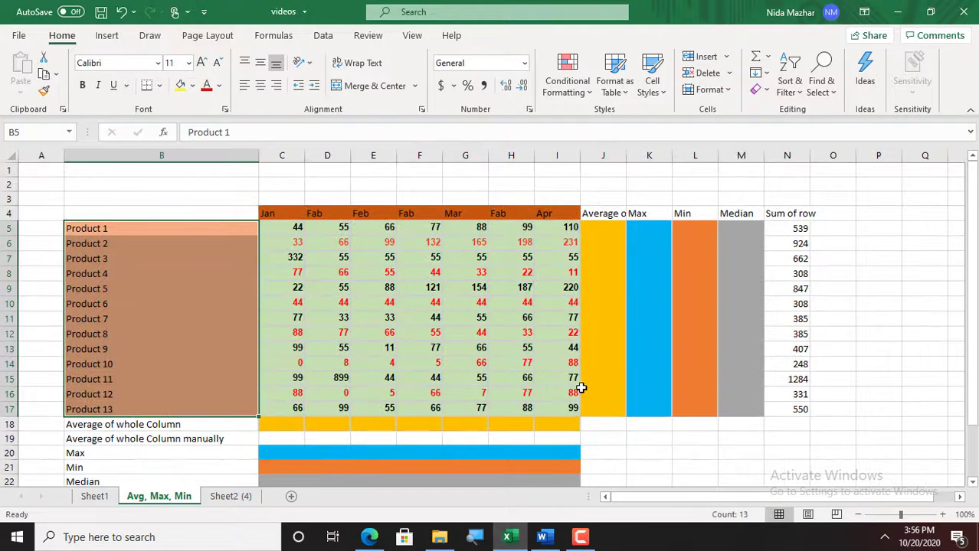
{"action": "left_click", "coordinate": [292, 227]}
{"action": "key", "text": "shift+Down"}
{"action": "key", "text": "shift+Down"}
{"action": "key", "text": "shift+Down"}
{"action": "key", "text": "shift+Down"}
{"action": "key", "text": "shift+Down"}
{"action": "key", "text": "shift+Down"}
{"action": "key", "text": "shift+Down"}
{"action": "key", "text": "shift+Down"}
{"action": "key", "text": "shift+Down"}
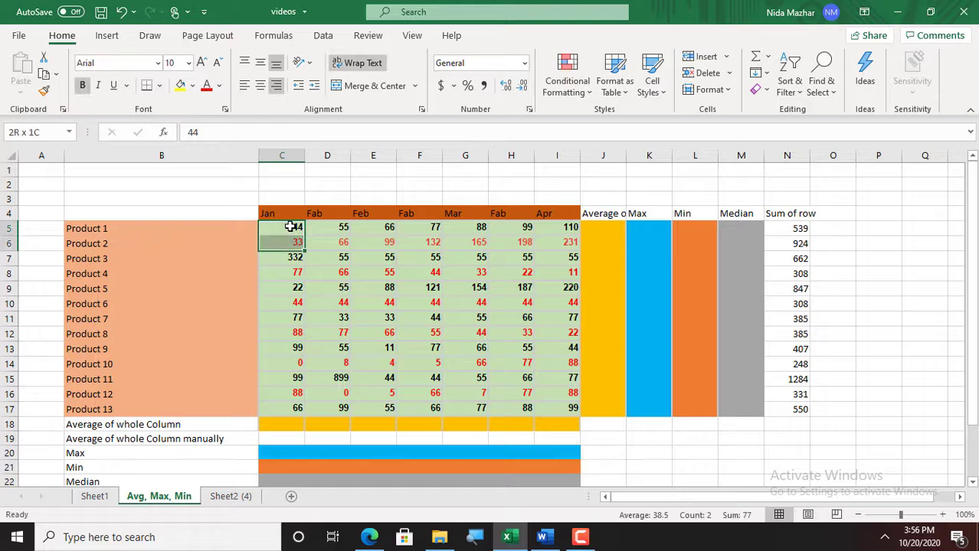
{"action": "key", "text": "shift+Down"}
{"action": "key", "text": "shift+Down"}
{"action": "key", "text": "shift+Down"}
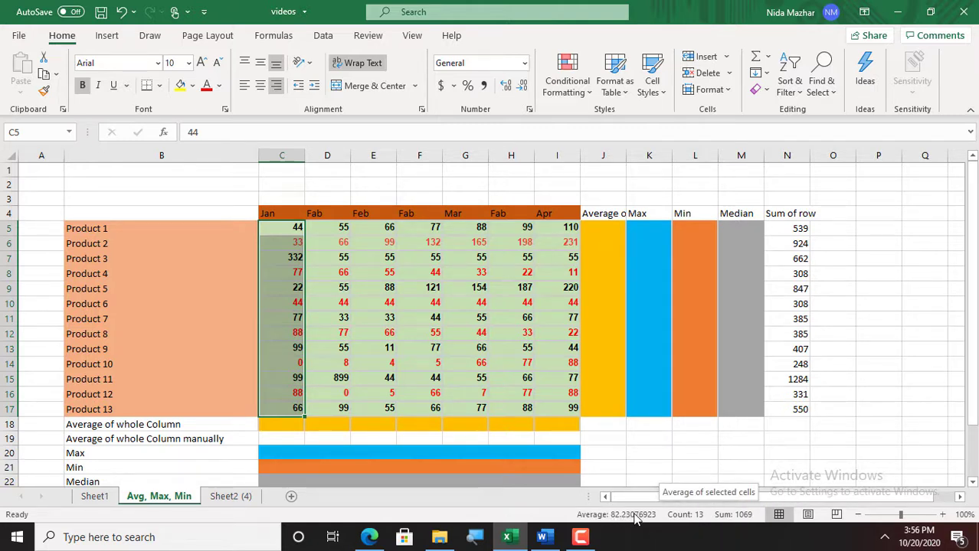
- Enter =AVERAGE(C5:C17) in C18 and fill the formula across the row to I18
{"action": "left_click", "coordinate": [292, 427]}
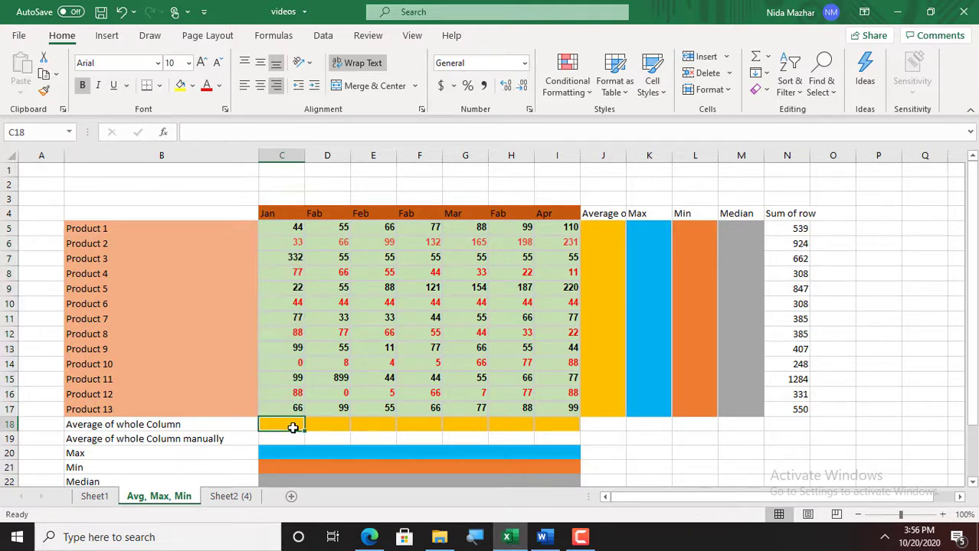
{"action": "type", "text": "+"}
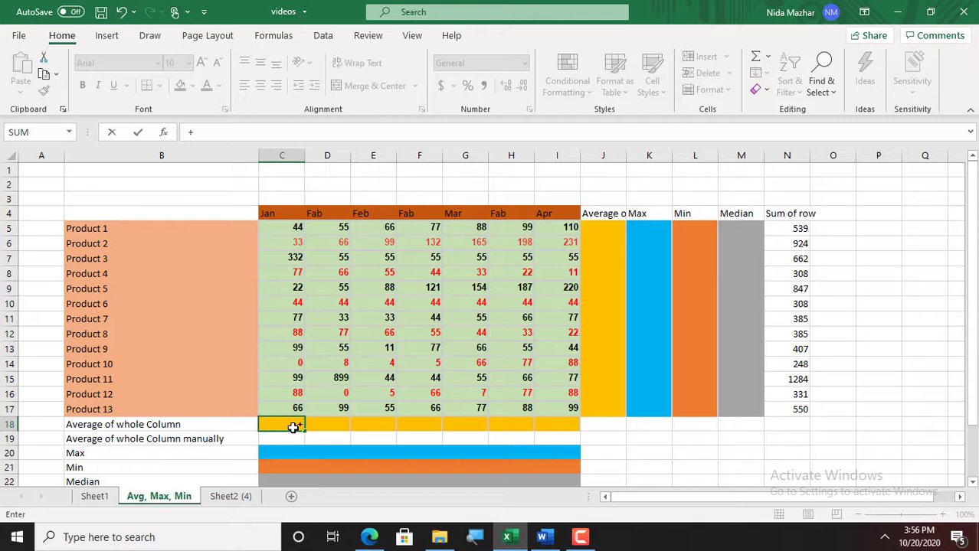
{"action": "key", "text": "BackSpace"}
{"action": "type", "text": "=A"}
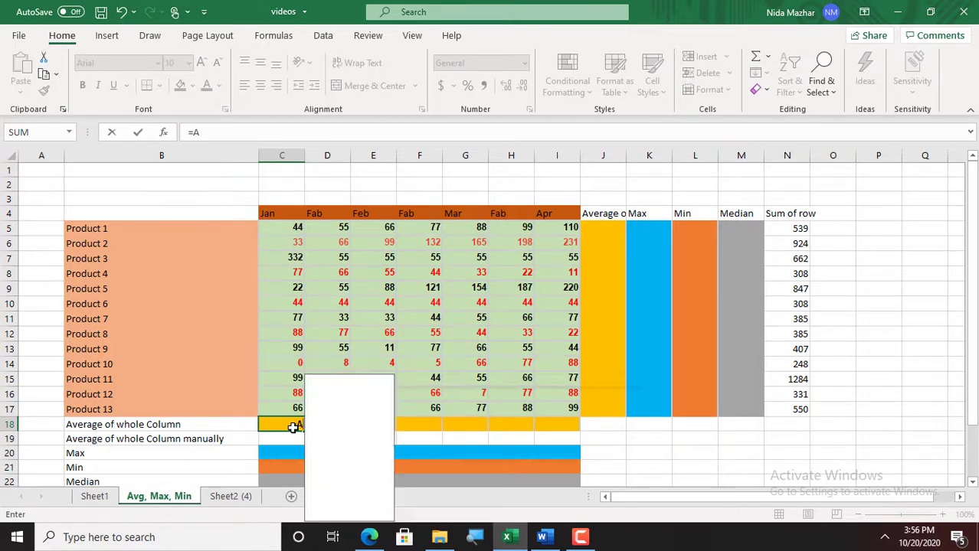
{"action": "type", "text": "vera"}
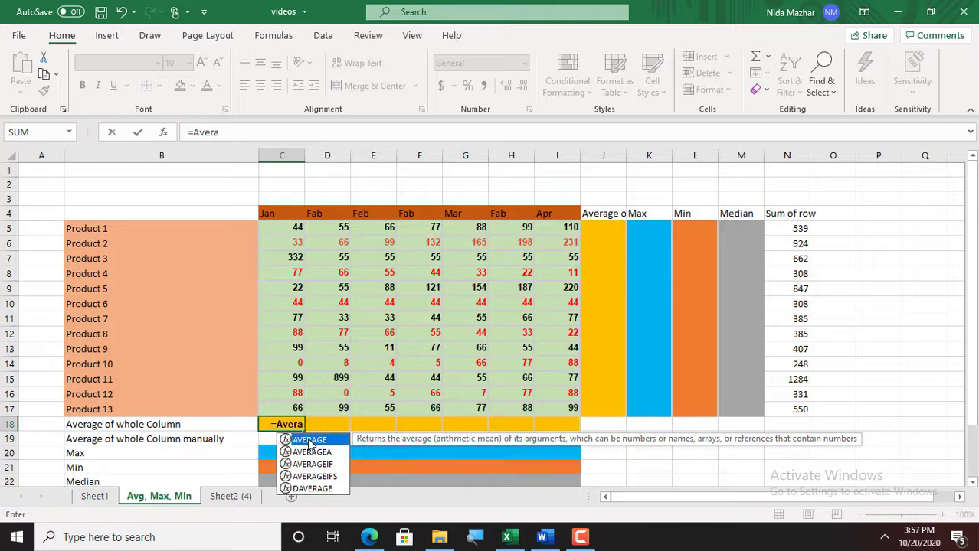
{"action": "left_click", "coordinate": [302, 425]}
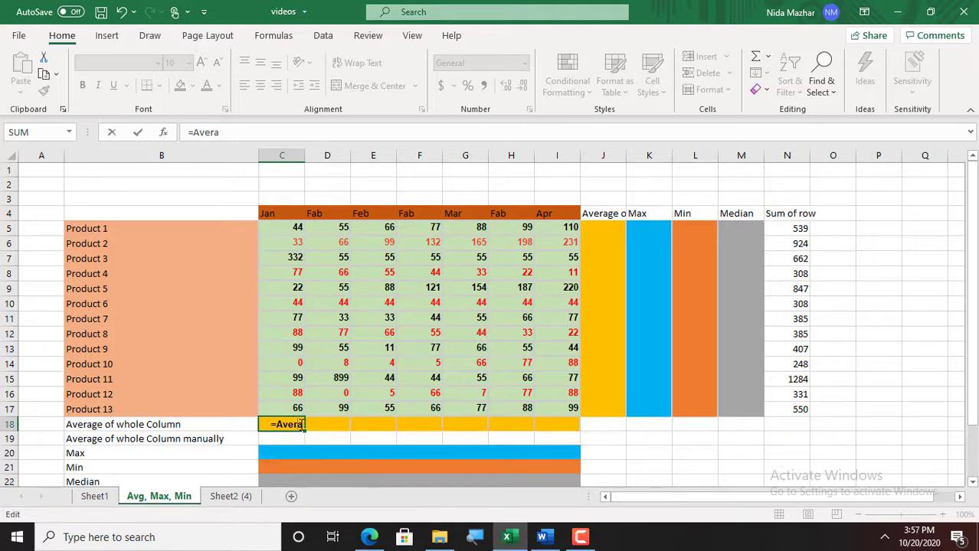
{"action": "type", "text": "ge"}
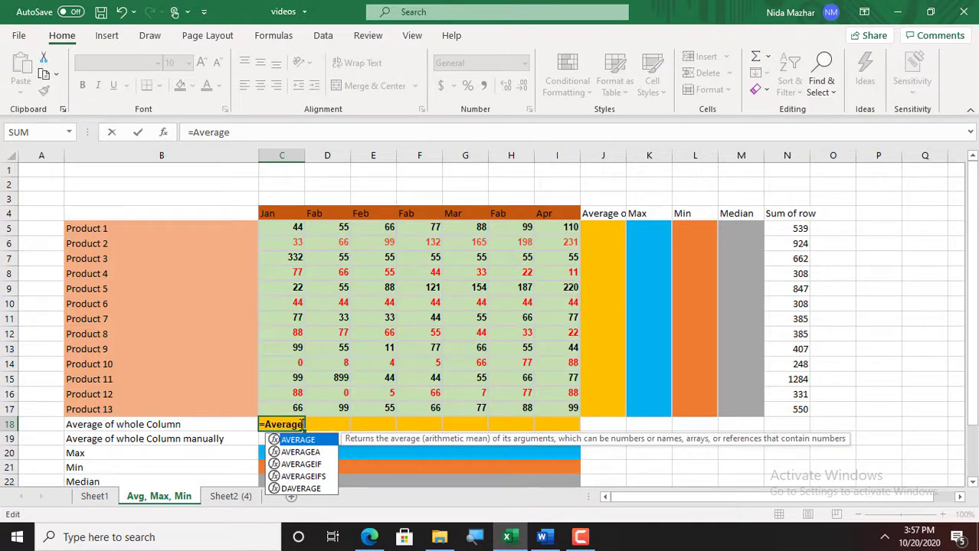
{"action": "type", "text": "("}
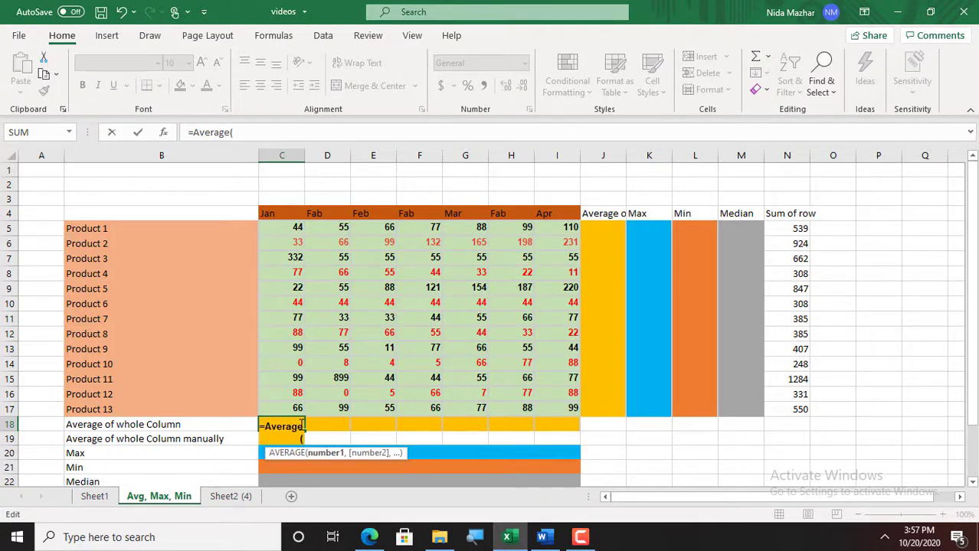
{"action": "left_click", "coordinate": [294, 228]}
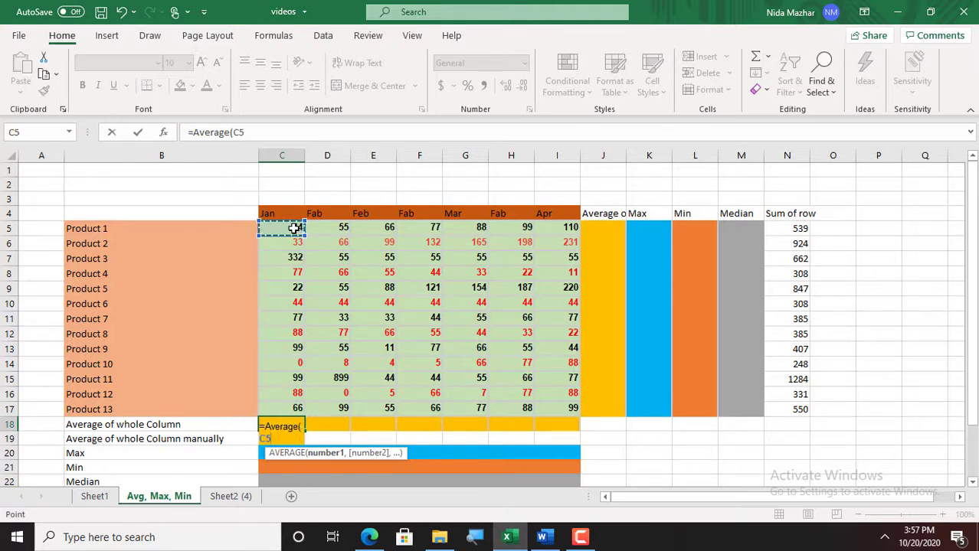
{"action": "key", "text": "F8"}
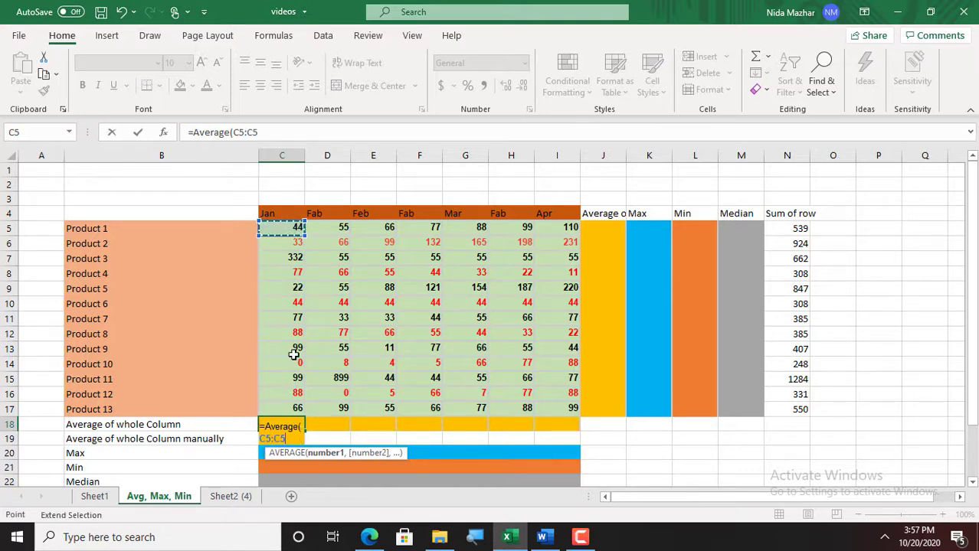
{"action": "left_click", "coordinate": [288, 408]}
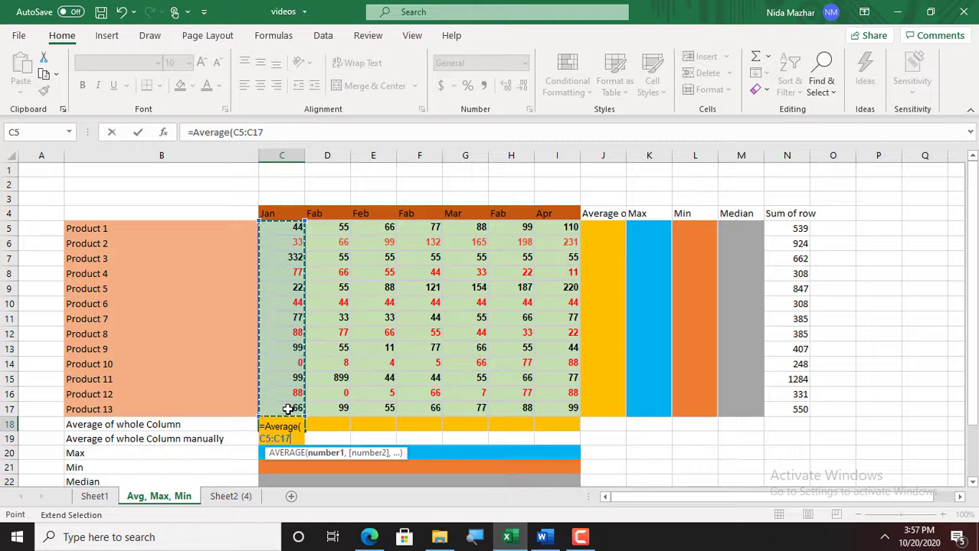
{"action": "type", "text": ")"}
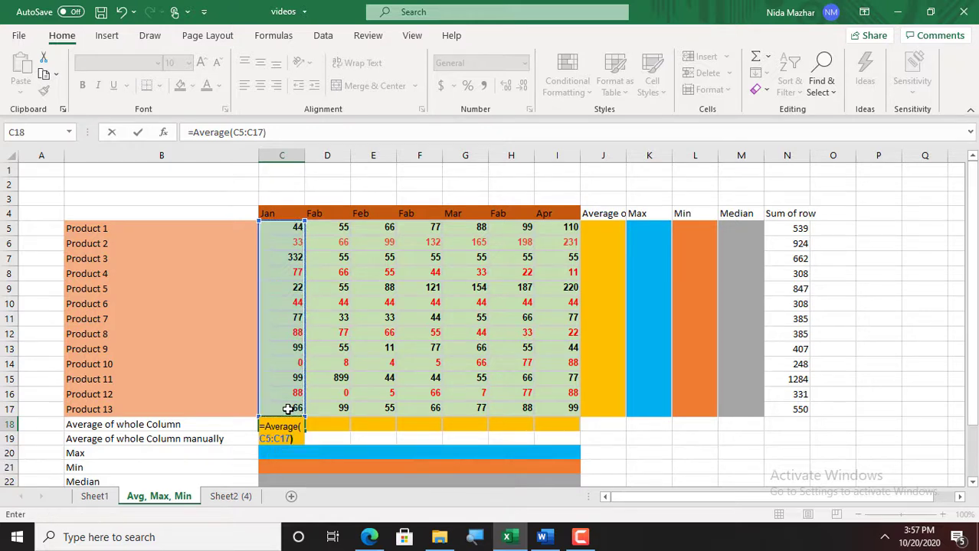
{"action": "key", "text": "Return"}
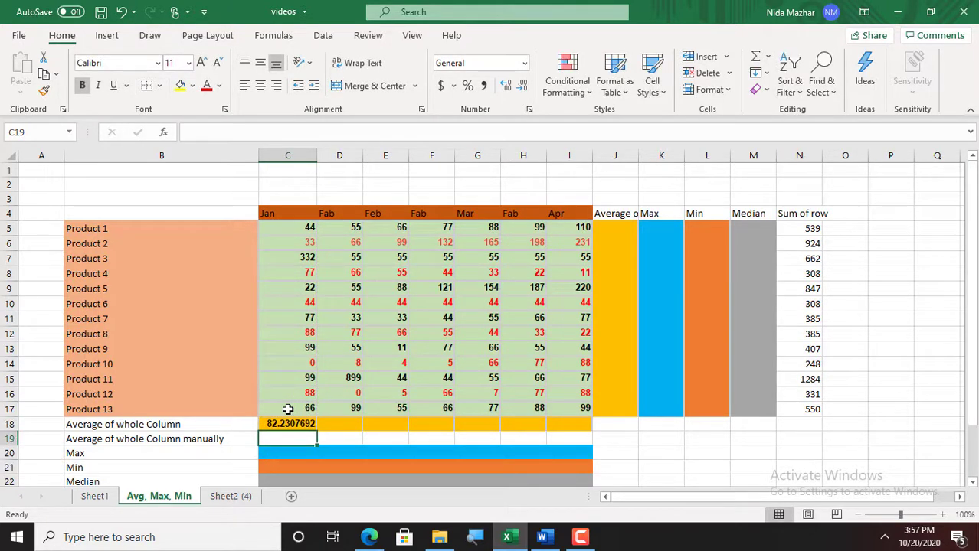
{"action": "left_click", "coordinate": [287, 423]}
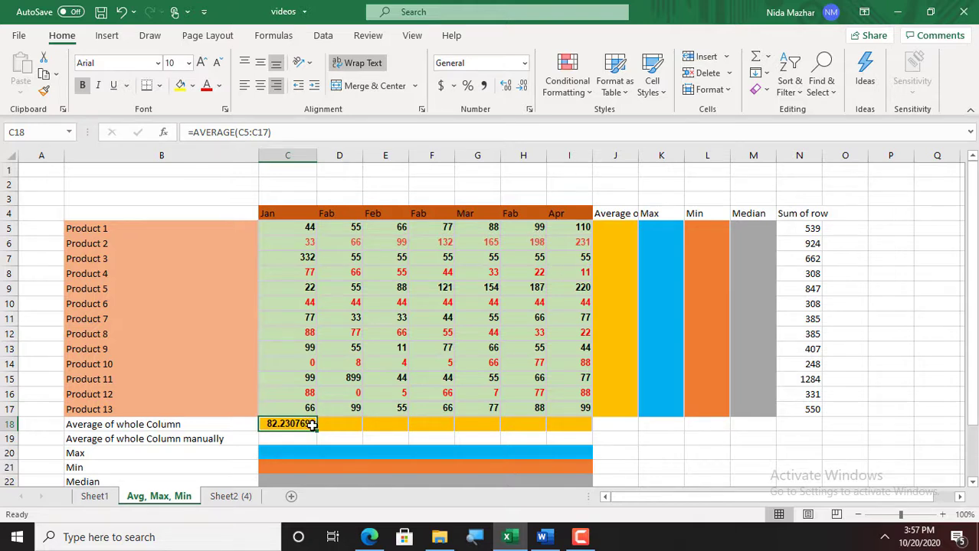
{"action": "left_click_drag", "start_coordinate": [316, 430], "coordinate": [580, 413]}
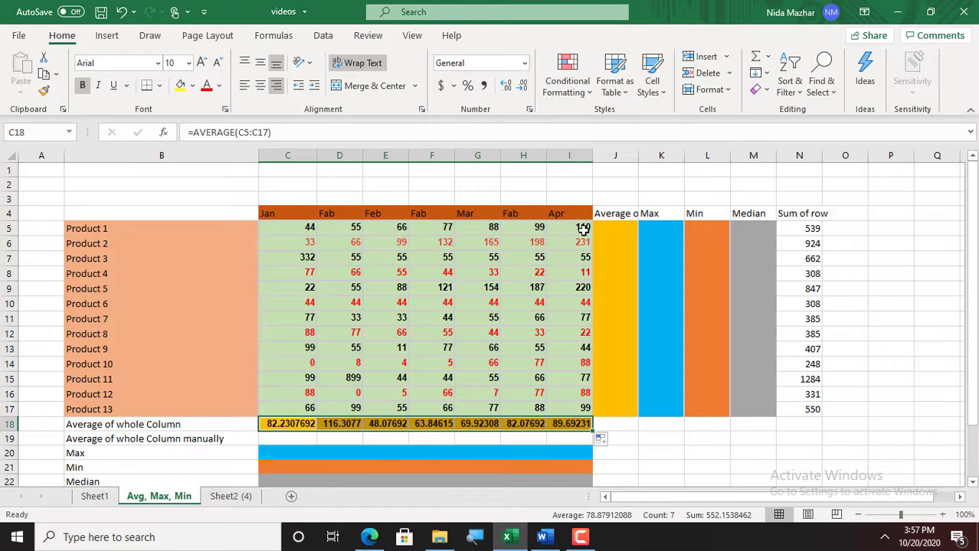
- Select the Apr values in I5:I17 to compare their average with the formula result in I18
{"action": "left_click", "coordinate": [582, 228]}
{"action": "key", "text": "shift+Down"}
{"action": "key", "text": "shift+Down"}
{"action": "key", "text": "shift+Down"}
{"action": "key", "text": "shift+Down"}
{"action": "key", "text": "shift+Down"}
{"action": "key", "text": "shift+Down"}
{"action": "key", "text": "shift+Down"}
{"action": "key", "text": "shift+Down"}
{"action": "key", "text": "shift+Down"}
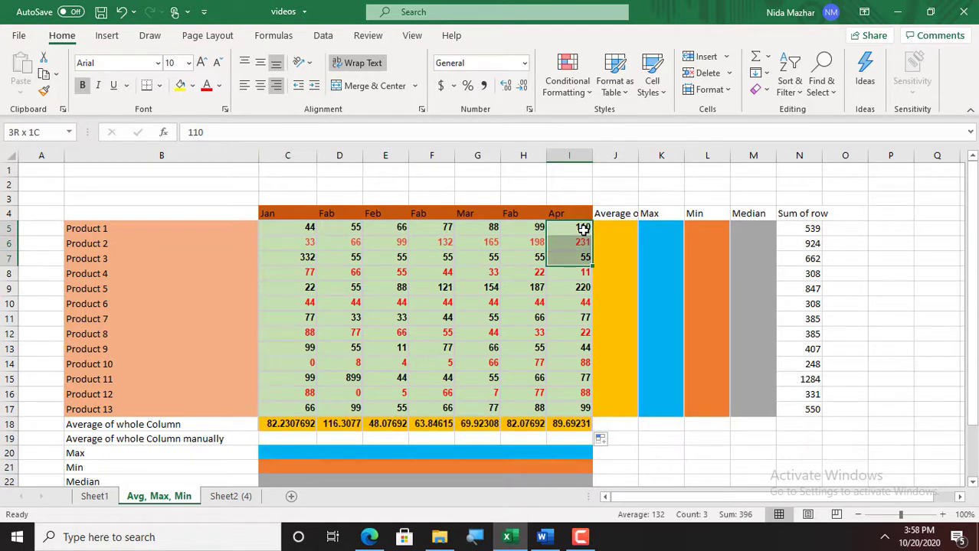
{"action": "key", "text": "shift+Down"}
{"action": "key", "text": "shift+Down"}
{"action": "key", "text": "shift+Down"}
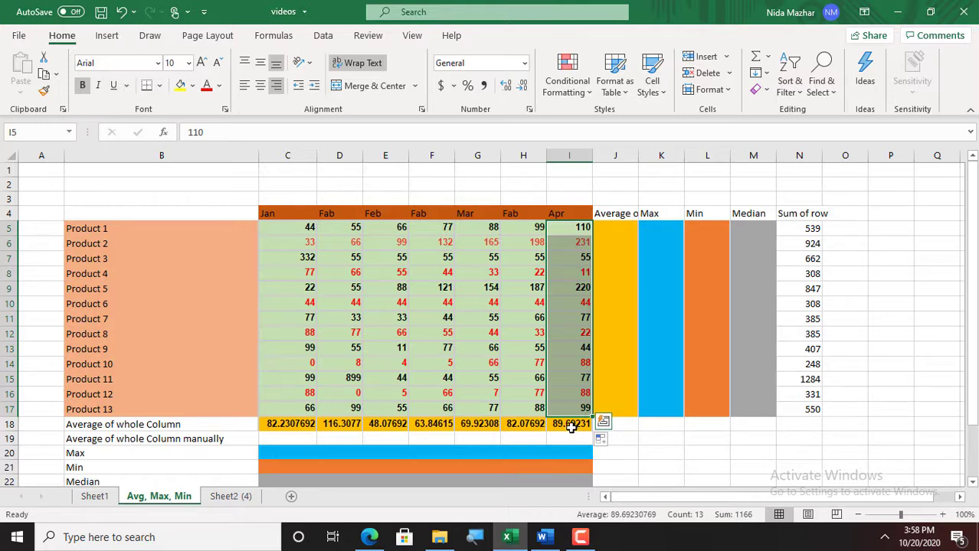
{"action": "left_click", "coordinate": [689, 453]}
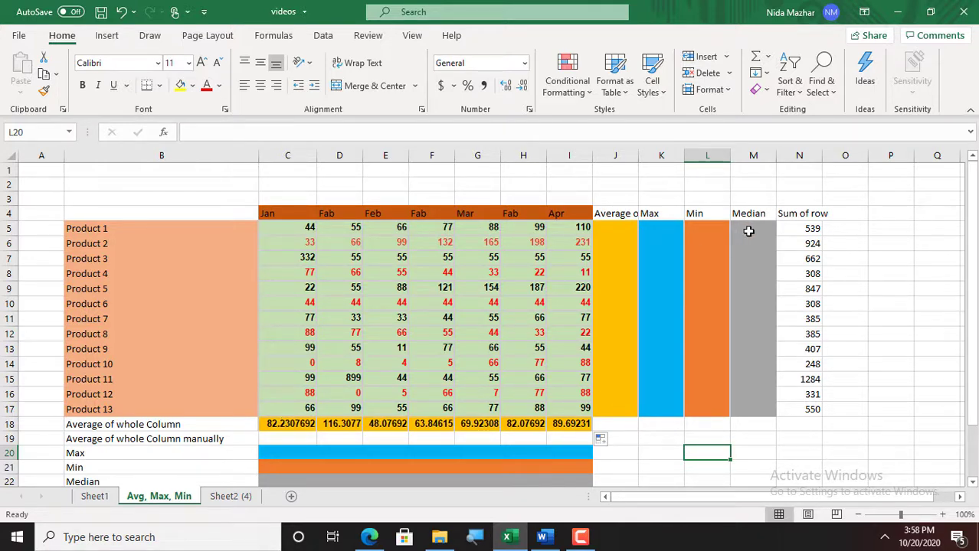
- Enter =AVERAGE(C5:I5) in J5 to calculate the row average for Product 1
{"action": "left_click", "coordinate": [605, 232]}
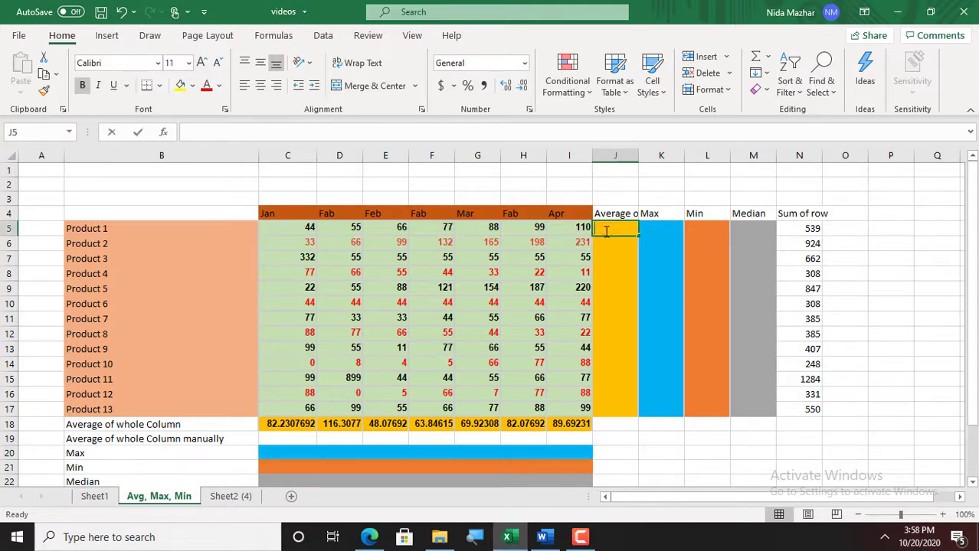
{"action": "double_click", "coordinate": [605, 231]}
{"action": "type", "text": "="}
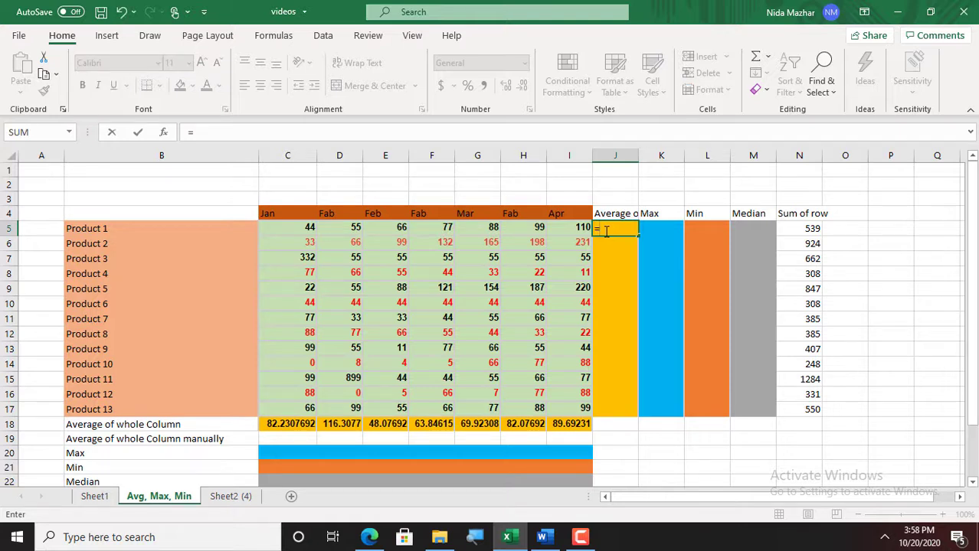
{"action": "type", "text": "avera"}
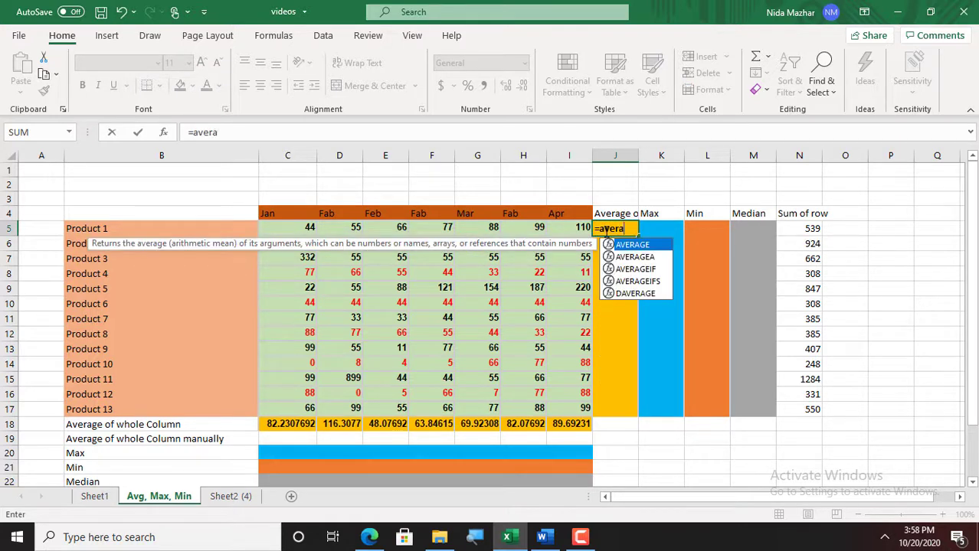
{"action": "type", "text": "ge("}
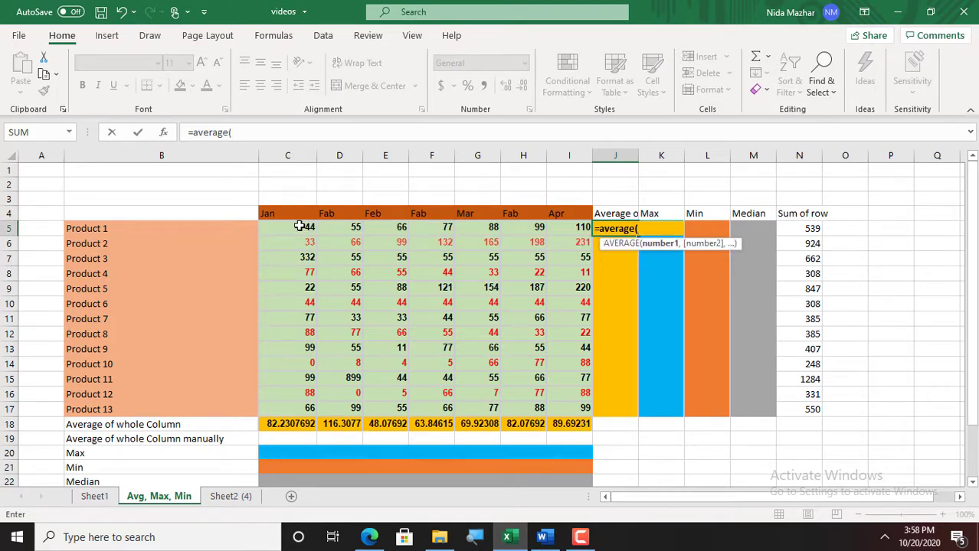
{"action": "left_click", "coordinate": [299, 226]}
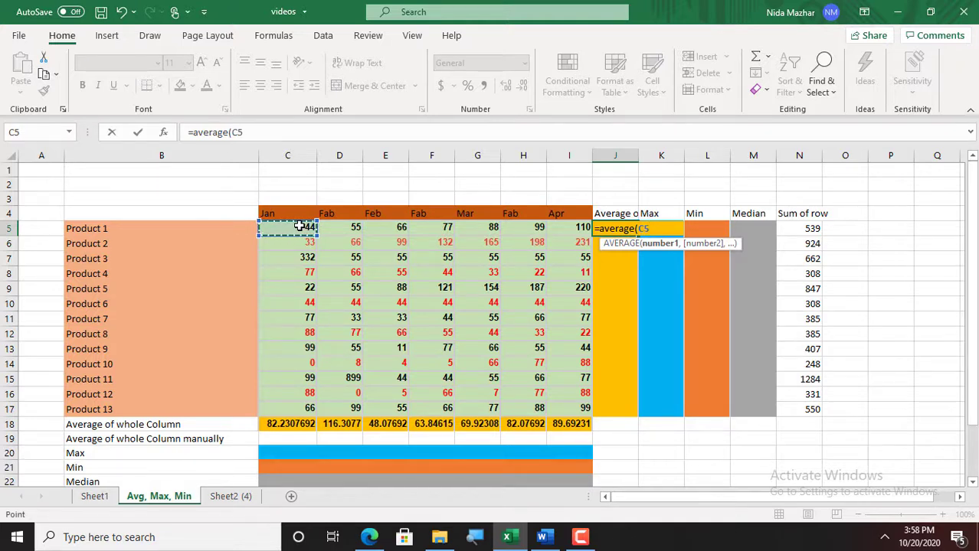
{"action": "key", "text": "F8"}
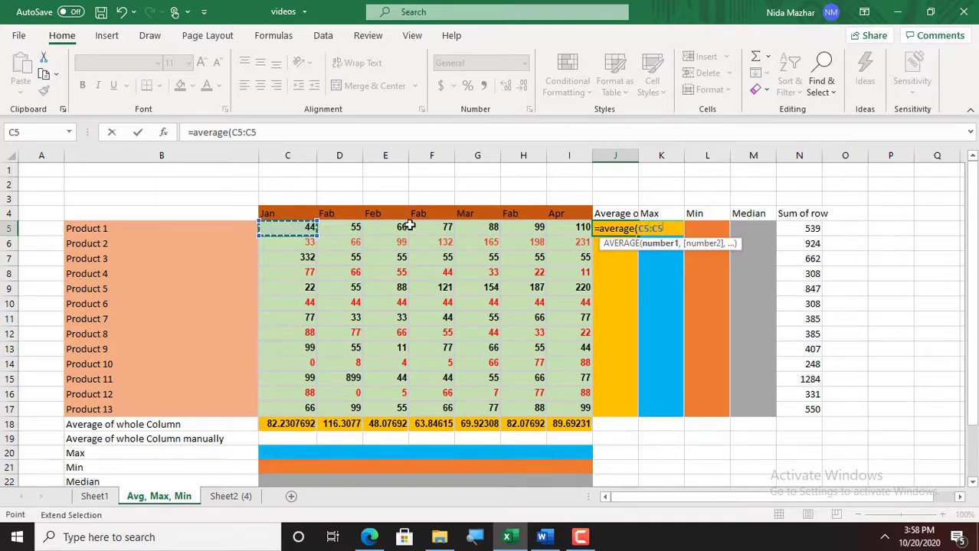
{"action": "left_click", "coordinate": [580, 229]}
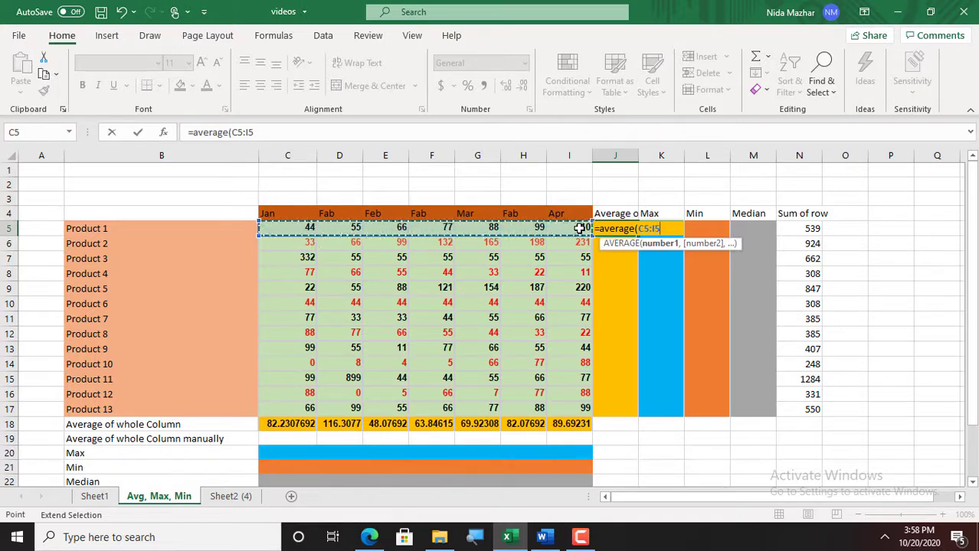
{"action": "type", "text": ")"}
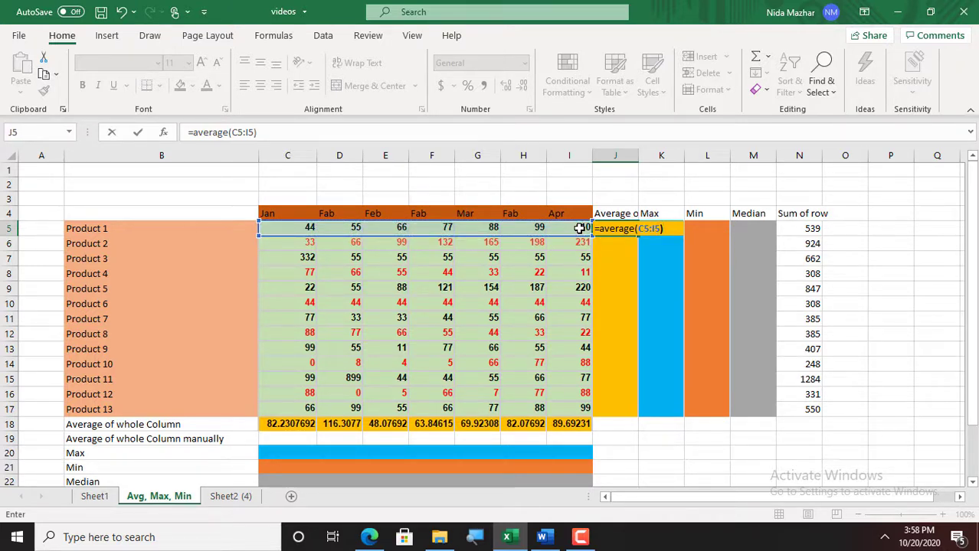
{"action": "key", "text": "Return"}
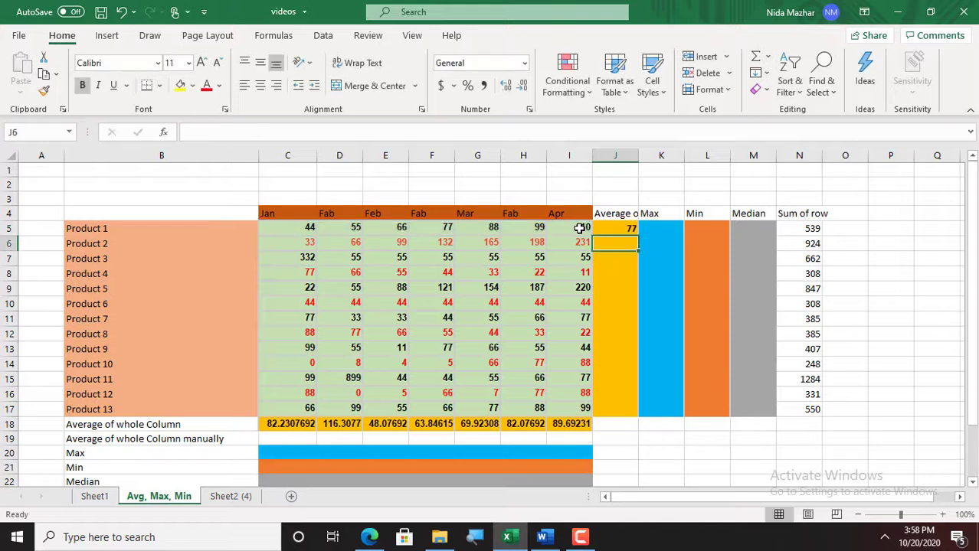
- Check the formula in J5 against the selection average of Product 1's values in C5:I5
{"action": "left_click", "coordinate": [605, 228]}
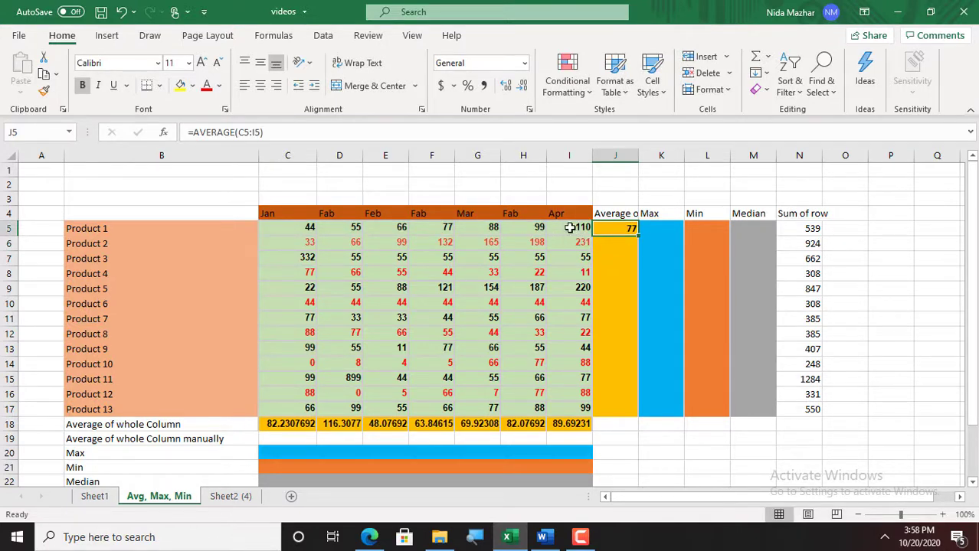
{"action": "left_click", "coordinate": [304, 229]}
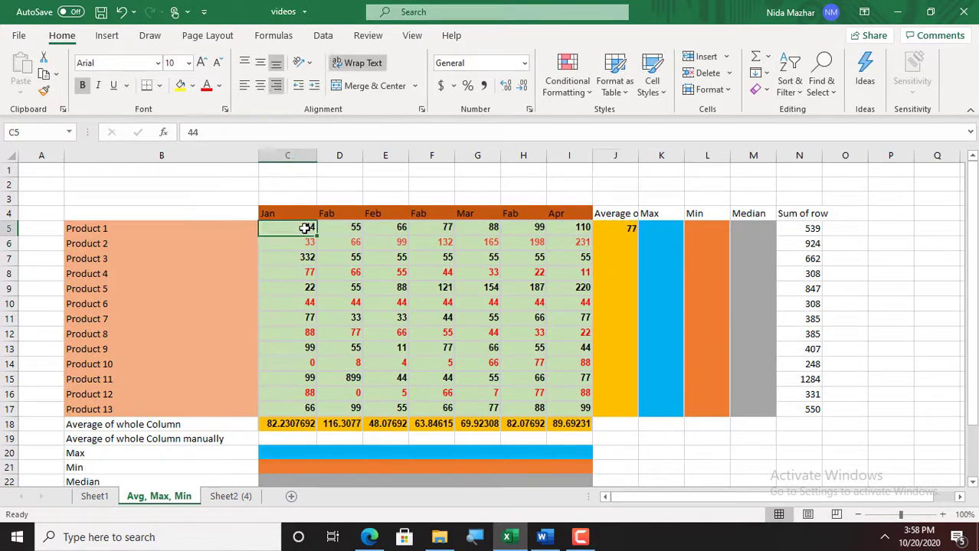
{"action": "key", "text": "shift+Right"}
{"action": "key", "text": "shift+Right"}
{"action": "key", "text": "shift+Right"}
{"action": "key", "text": "shift+Right"}
{"action": "key", "text": "shift+Right"}
{"action": "key", "text": "shift+Right"}
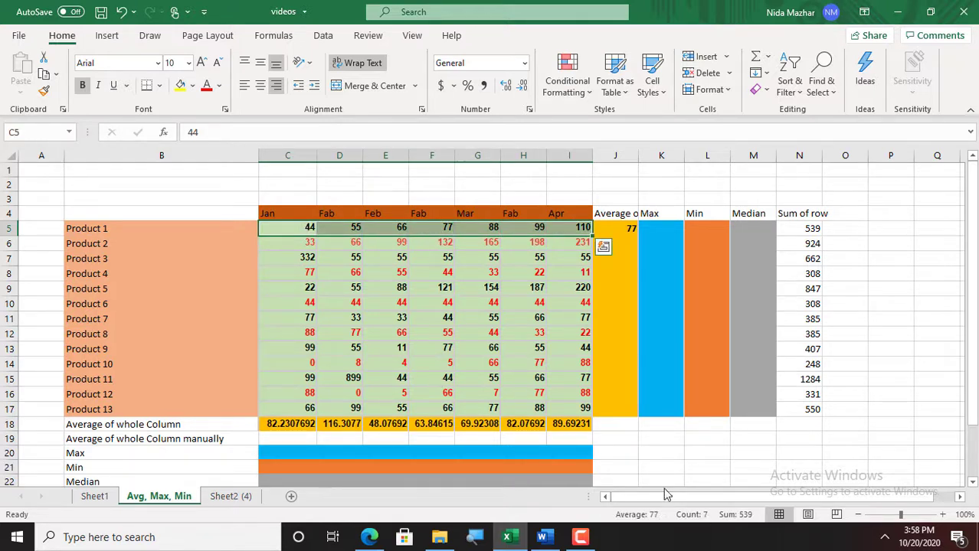
- Fill the row average formula from J5 down to J17 for all thirteen products
{"action": "left_click", "coordinate": [626, 228]}
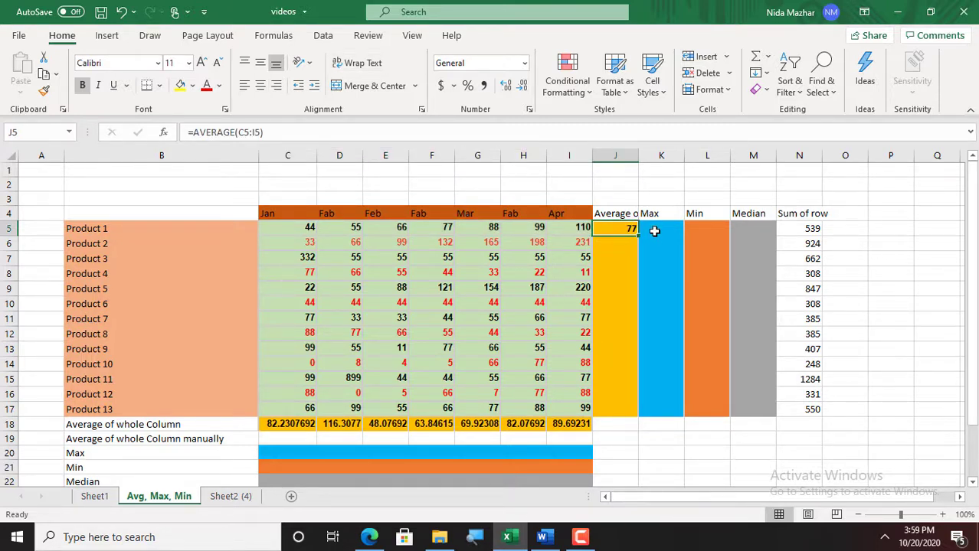
{"action": "left_click_drag", "start_coordinate": [638, 238], "coordinate": [643, 416]}
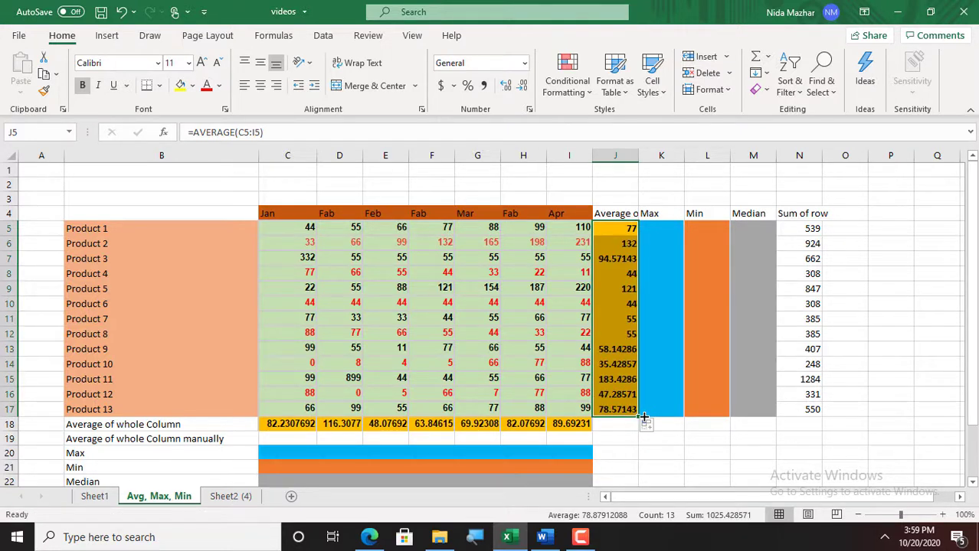
- Enter =SUM(C5:C17)/13 in C19 as the manual column average and fill the formula across the row to I19
{"action": "left_click", "coordinate": [285, 438]}
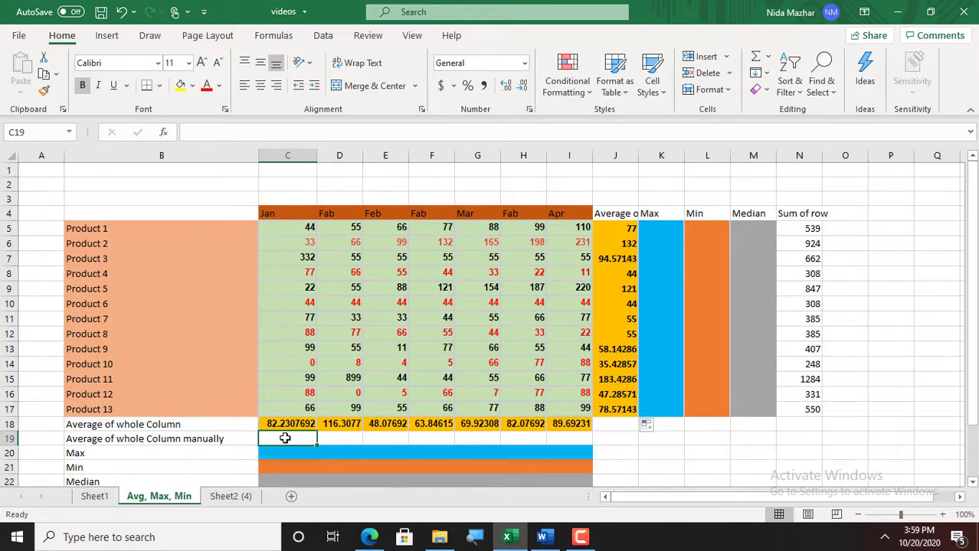
{"action": "type", "text": "+"}
{"action": "key", "text": "BackSpace"}
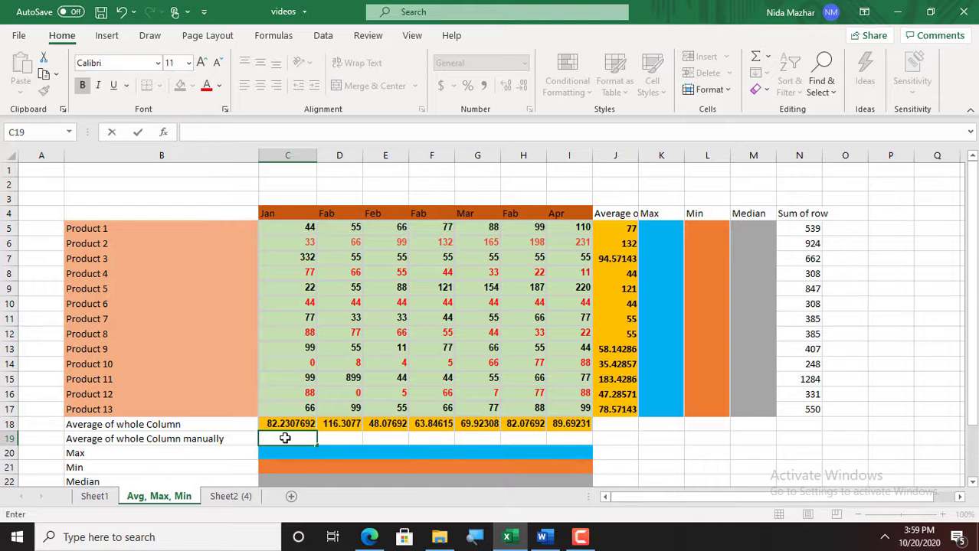
{"action": "type", "text": "="}
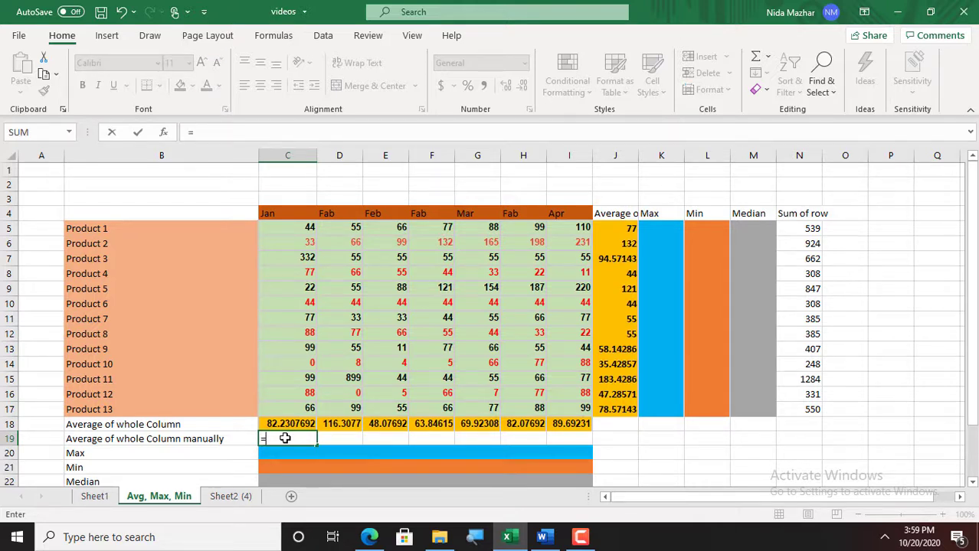
{"action": "type", "text": "sum"}
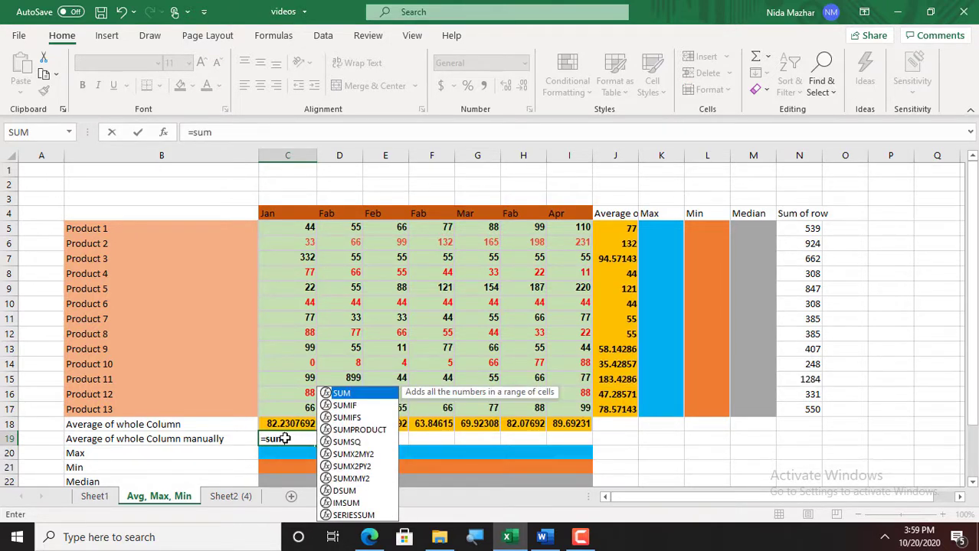
{"action": "type", "text": "("}
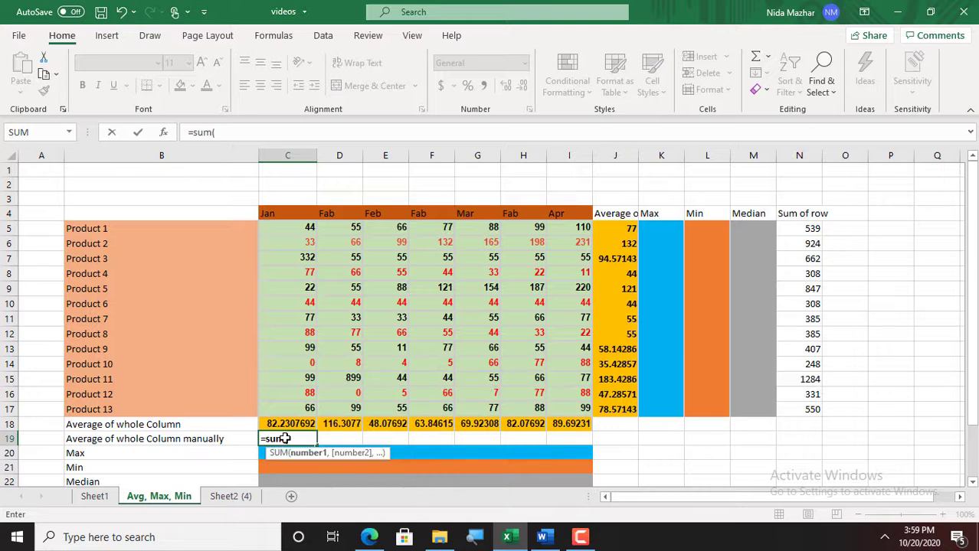
{"action": "left_click", "coordinate": [299, 230]}
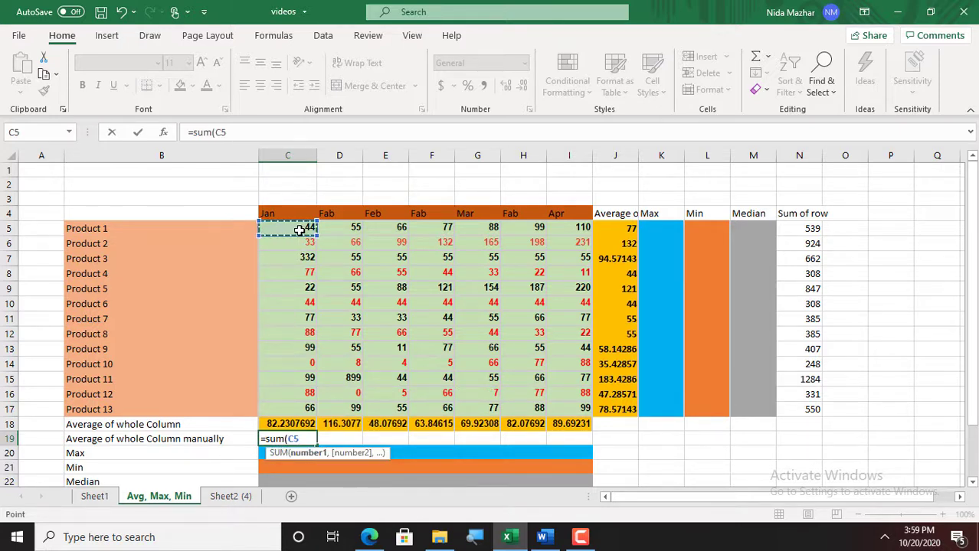
{"action": "key", "text": "F8"}
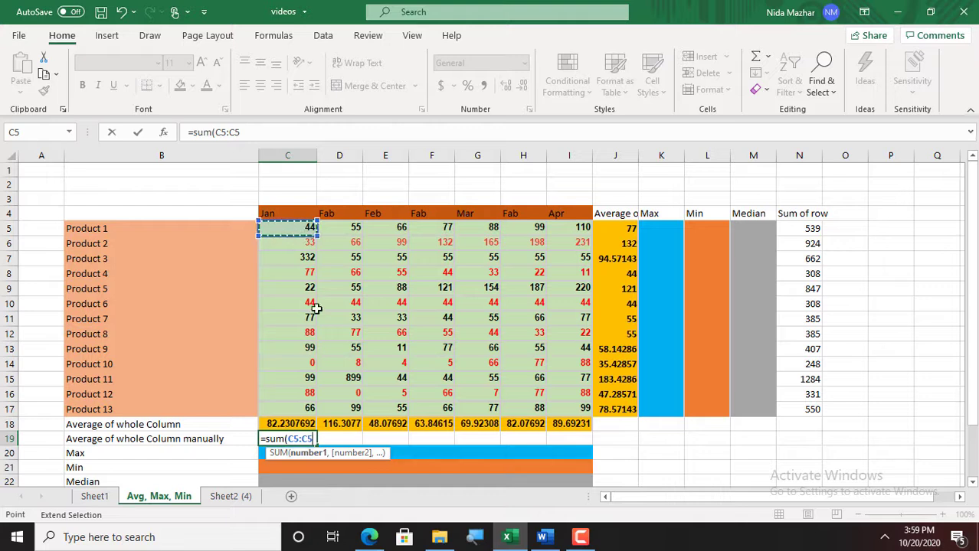
{"action": "left_click", "coordinate": [291, 410]}
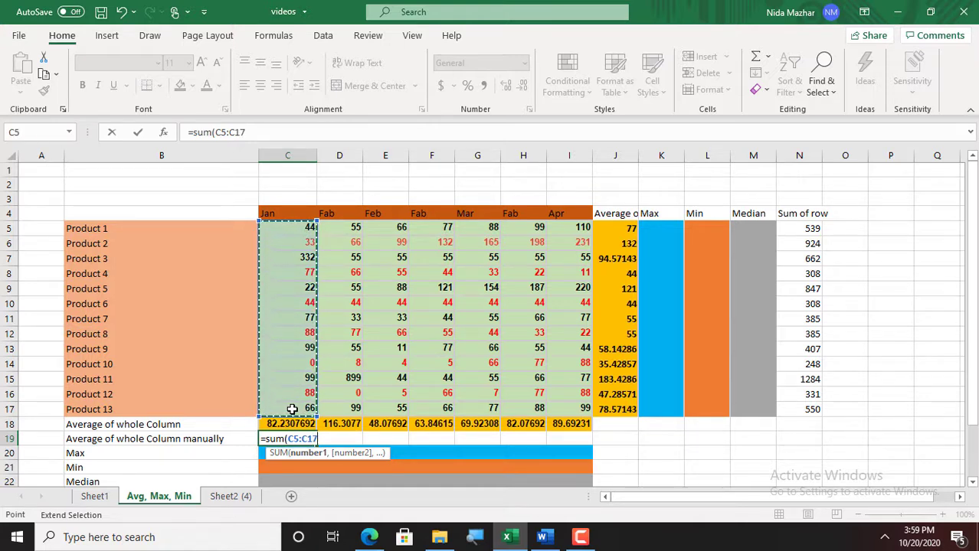
{"action": "type", "text": ")/"}
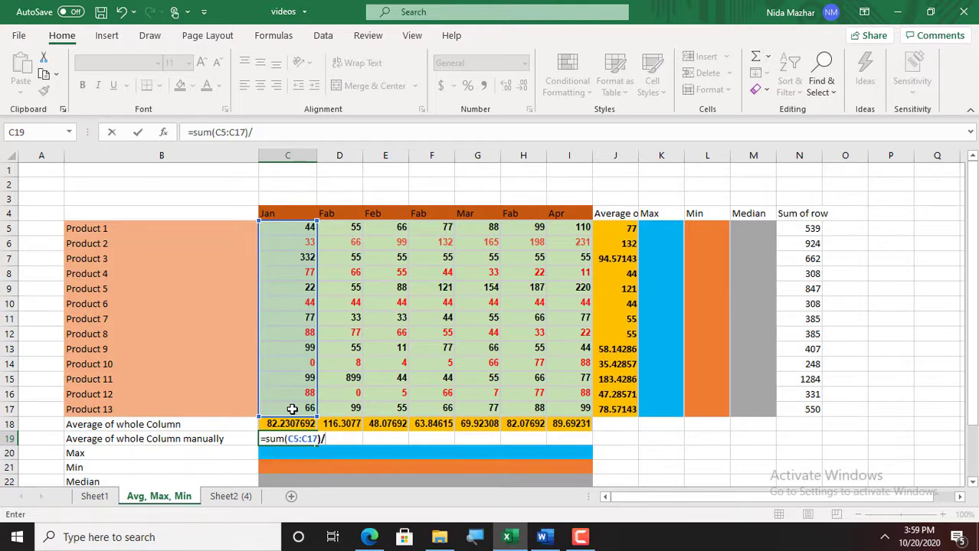
{"action": "type", "text": "13"}
{"action": "key", "text": "Return"}
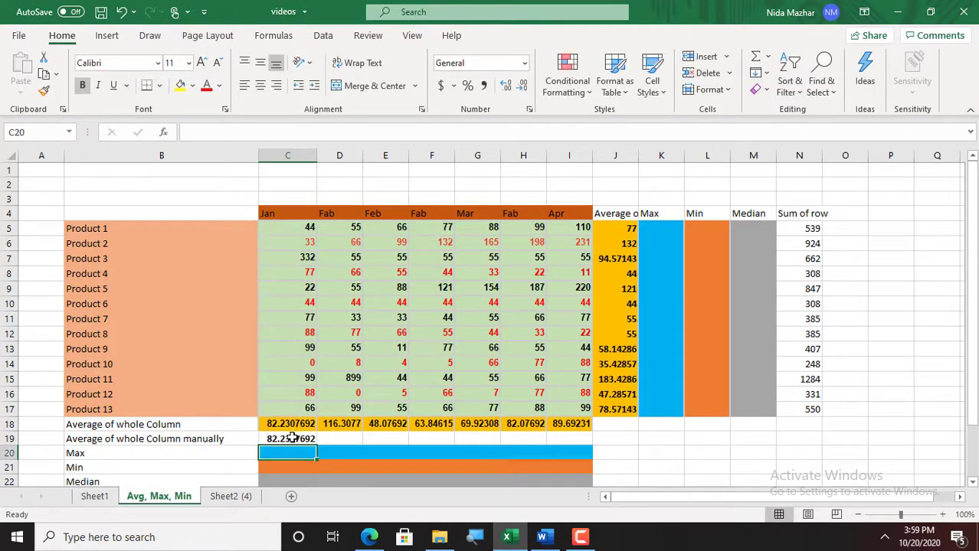
{"action": "left_click", "coordinate": [289, 438]}
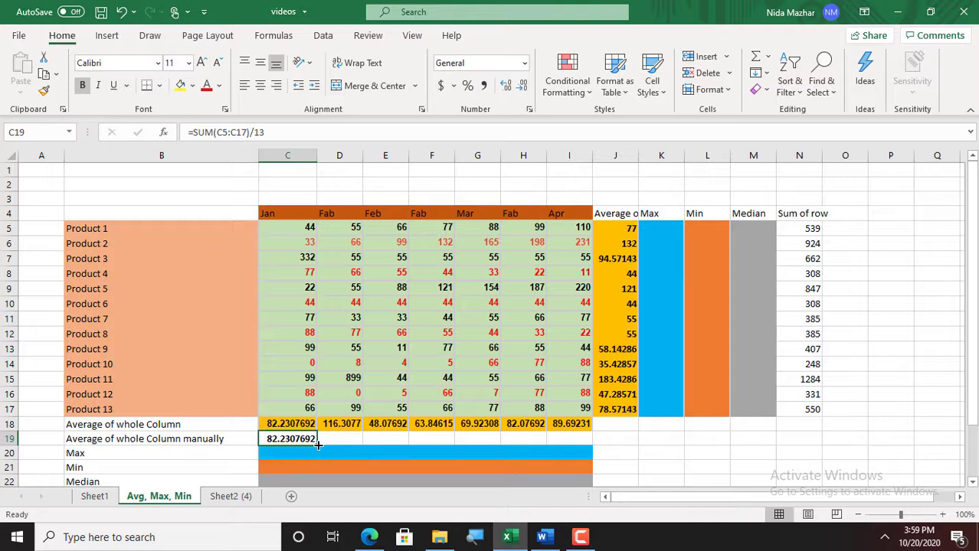
{"action": "left_click_drag", "start_coordinate": [318, 445], "coordinate": [580, 435]}
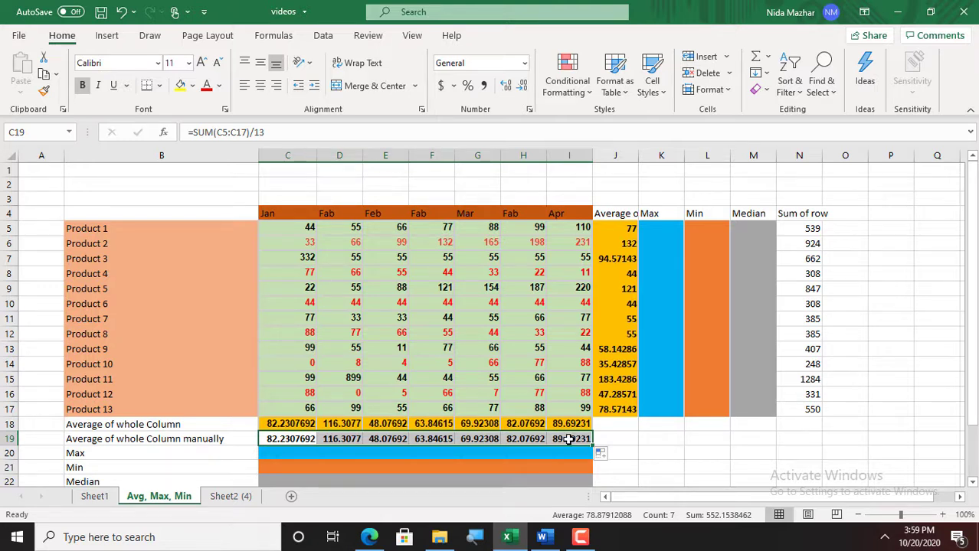
- Enter =MAX(C5:C17) in C20 and fill the formula across the Max row to I20
{"action": "left_click", "coordinate": [282, 453]}
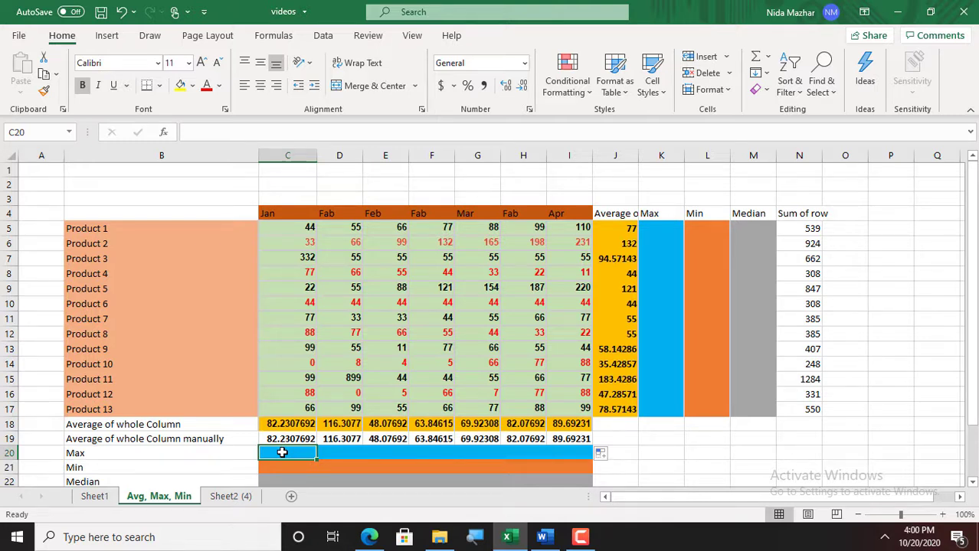
{"action": "type", "text": "="}
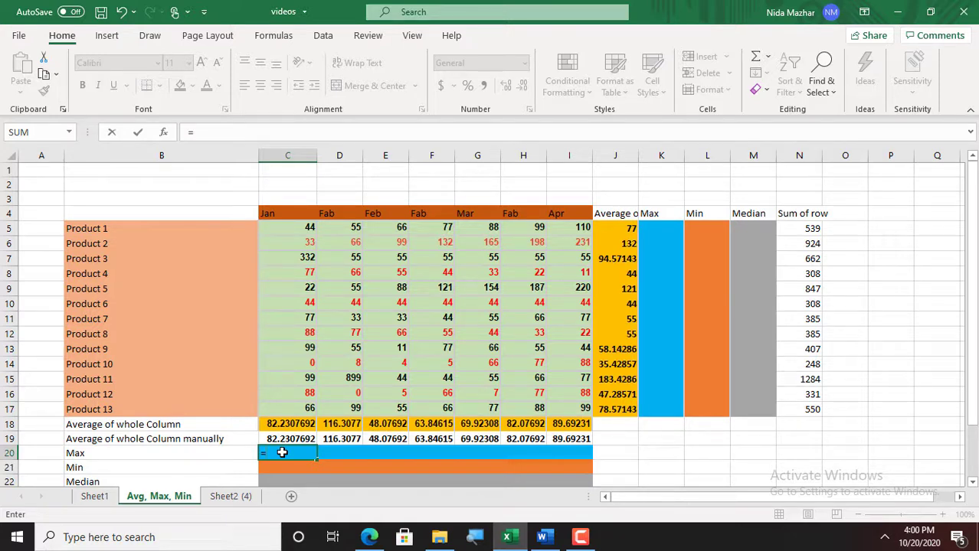
{"action": "type", "text": "Max"}
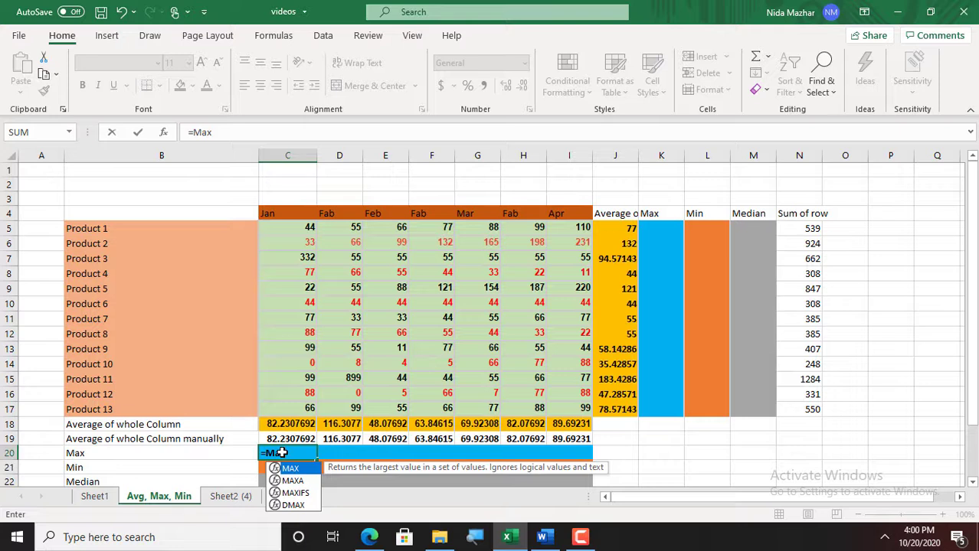
{"action": "type", "text": "("}
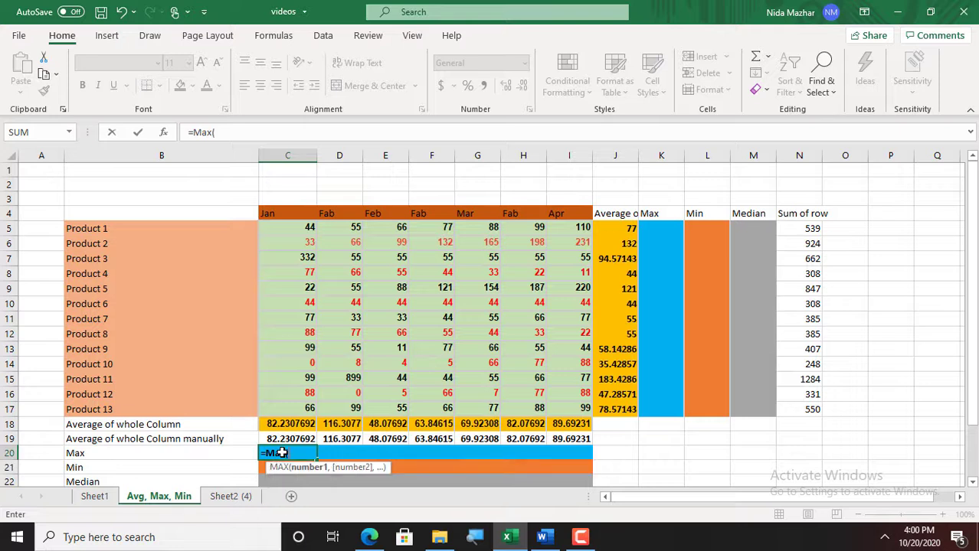
{"action": "left_click", "coordinate": [298, 223]}
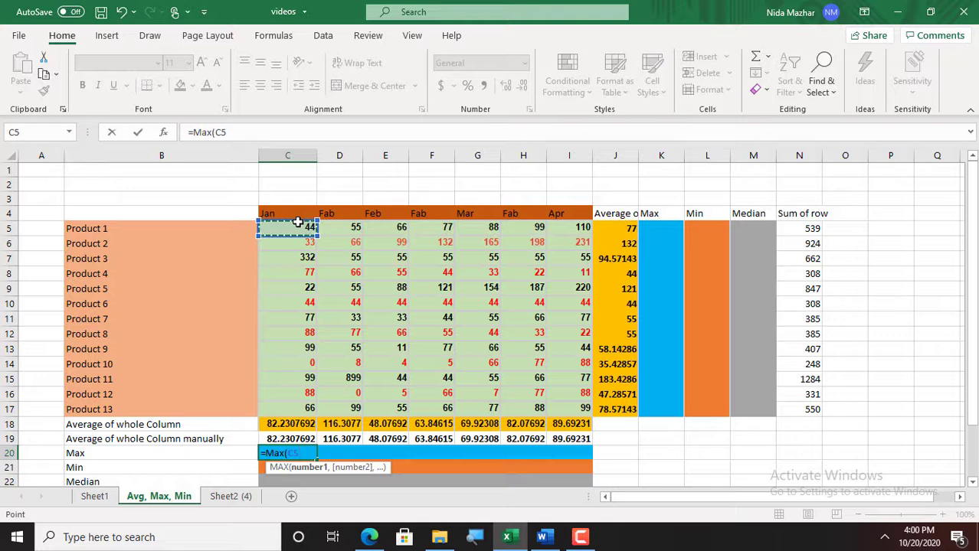
{"action": "key", "text": "F8"}
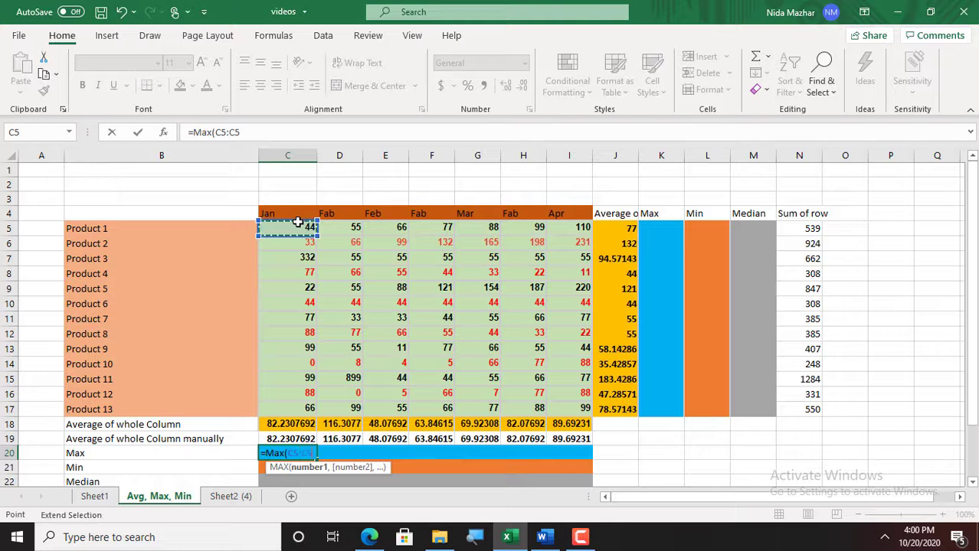
{"action": "left_click", "coordinate": [297, 407]}
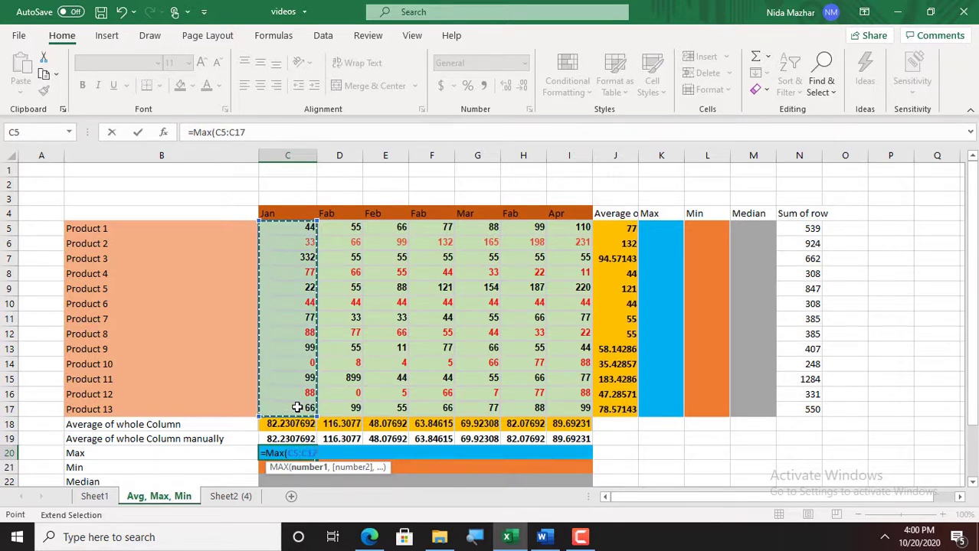
{"action": "type", "text": ")"}
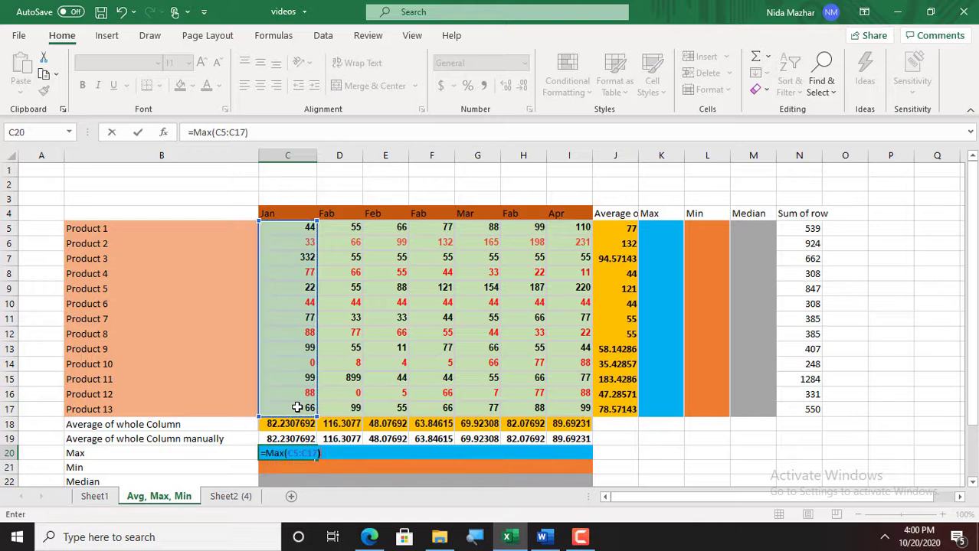
{"action": "key", "text": "Return"}
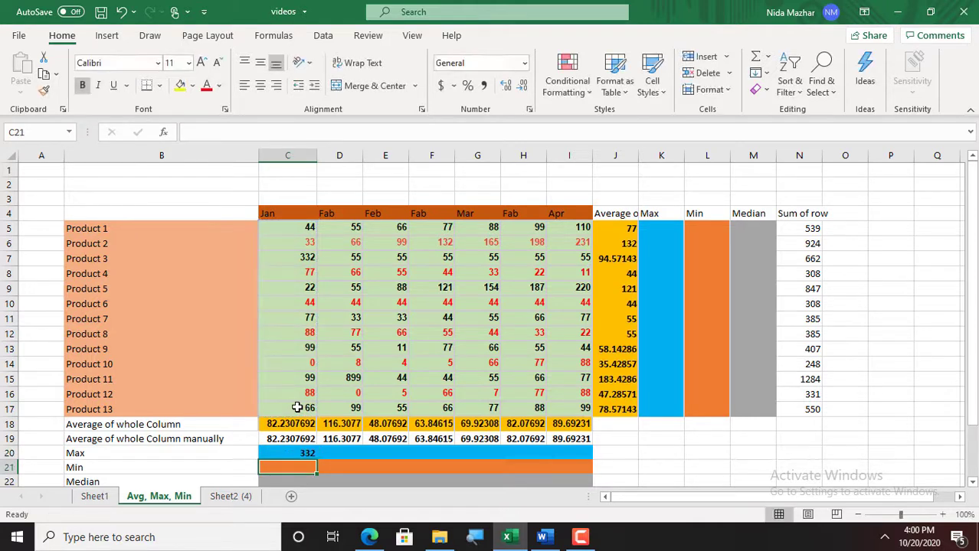
{"action": "left_click", "coordinate": [295, 451]}
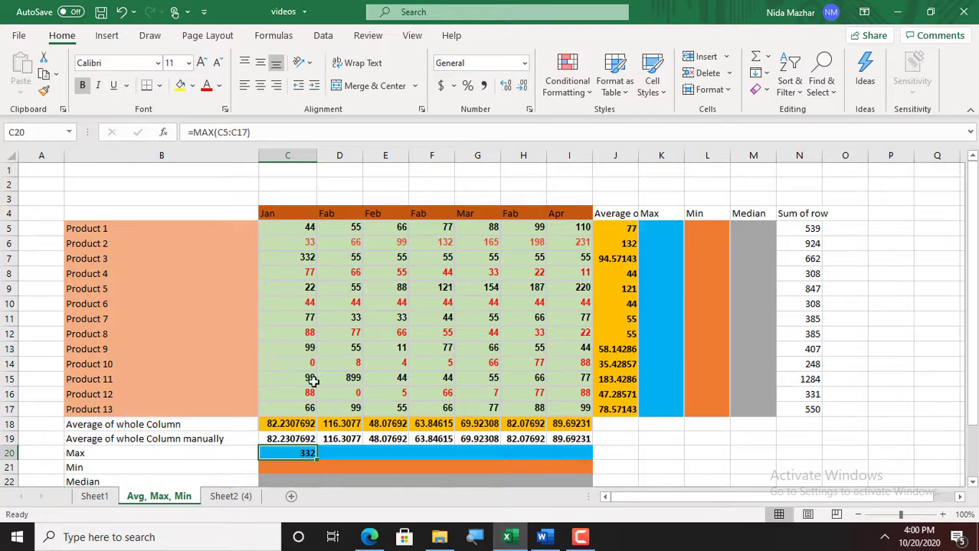
{"action": "left_click_drag", "start_coordinate": [317, 459], "coordinate": [598, 460]}
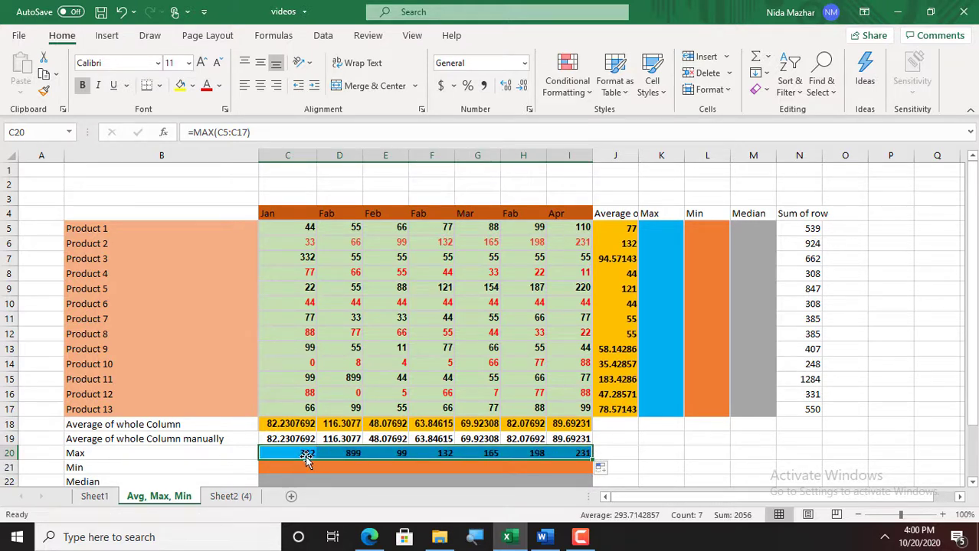
- Enter =MAX(C5:I5) in K5 and fill the formula down the Max column to K17
{"action": "left_click", "coordinate": [650, 230]}
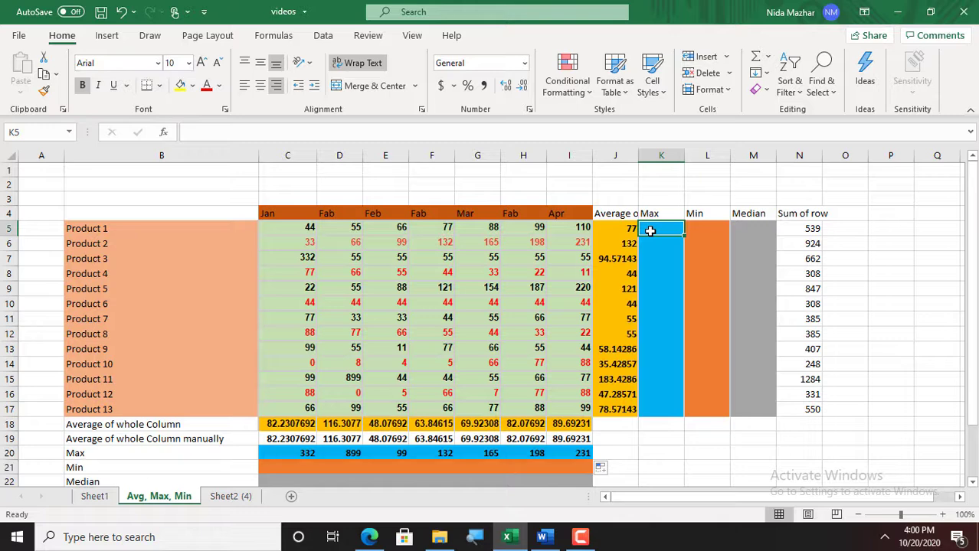
{"action": "type", "text": "=max"}
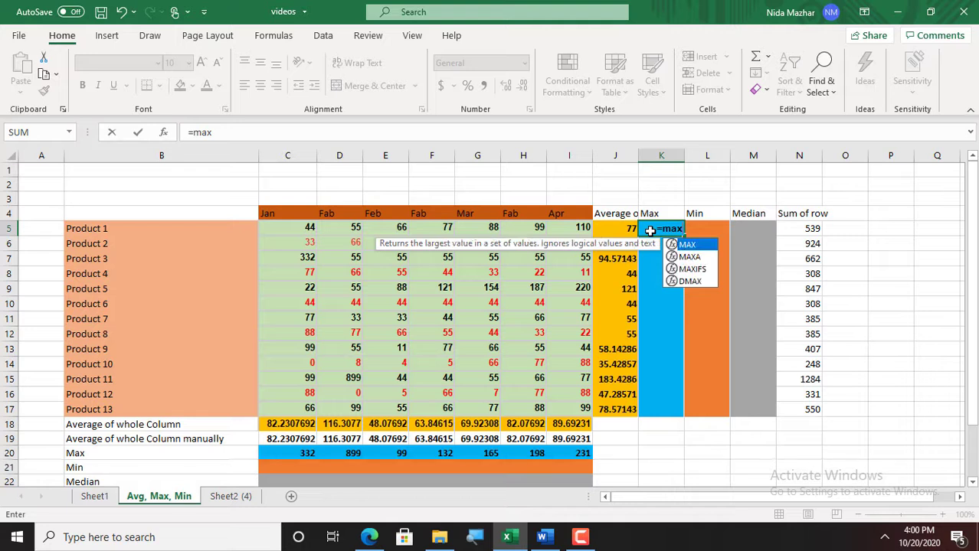
{"action": "type", "text": "("}
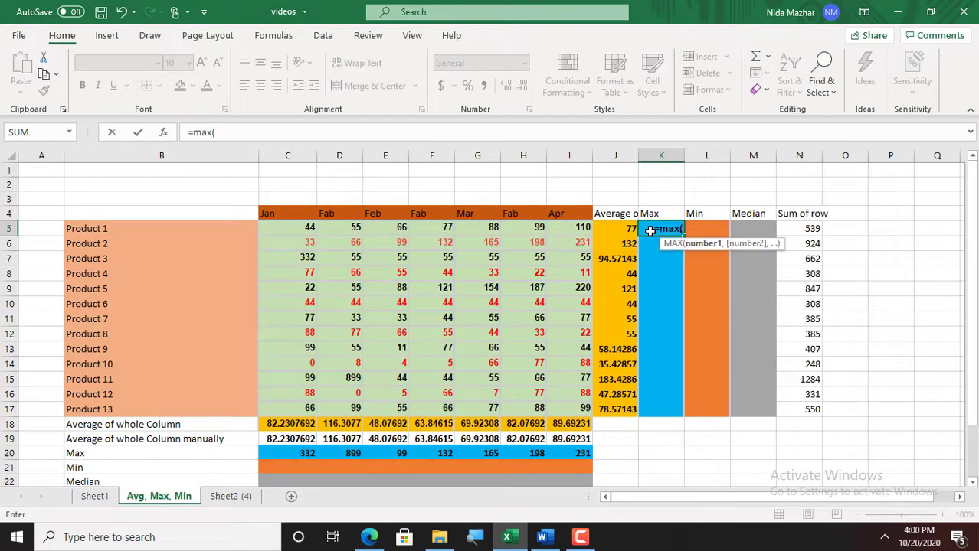
{"action": "left_click", "coordinate": [295, 229]}
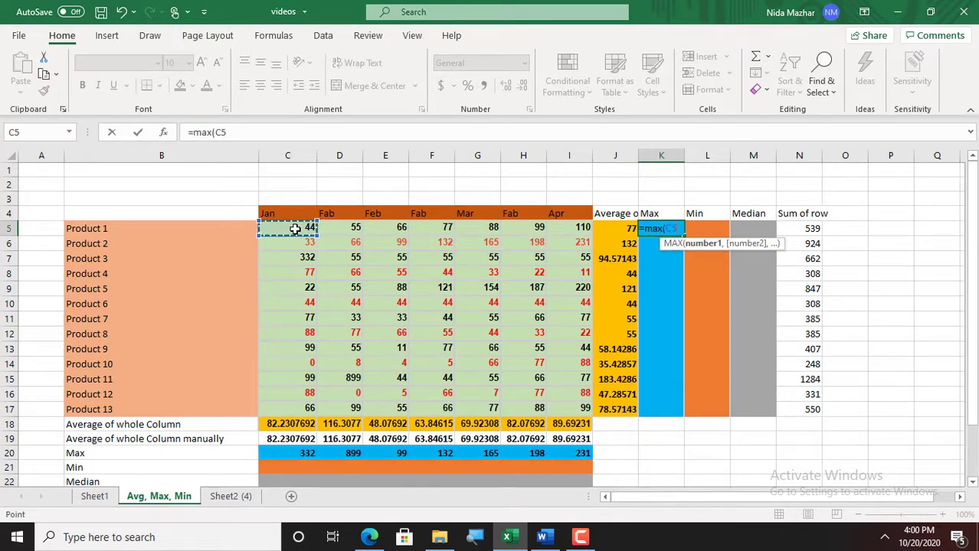
{"action": "key", "text": "F8"}
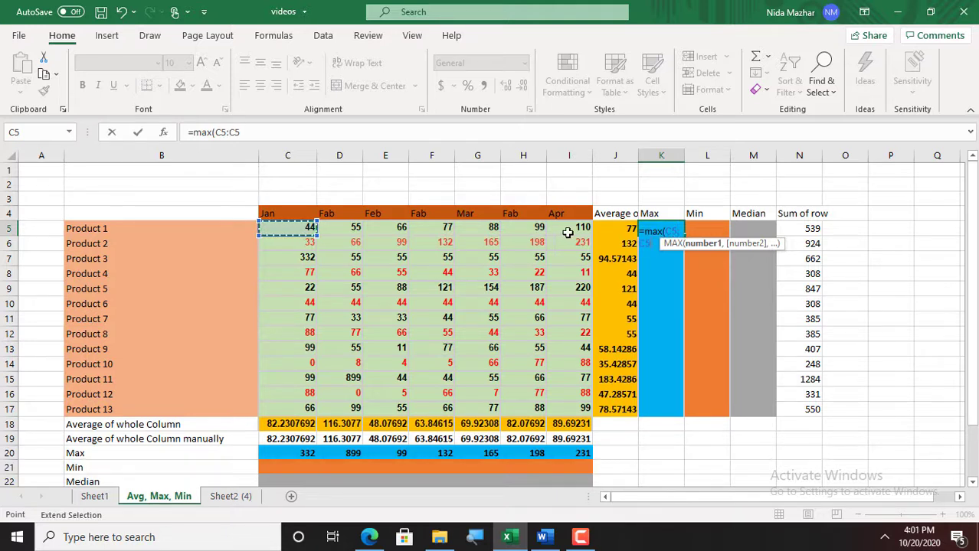
{"action": "left_click", "coordinate": [575, 229]}
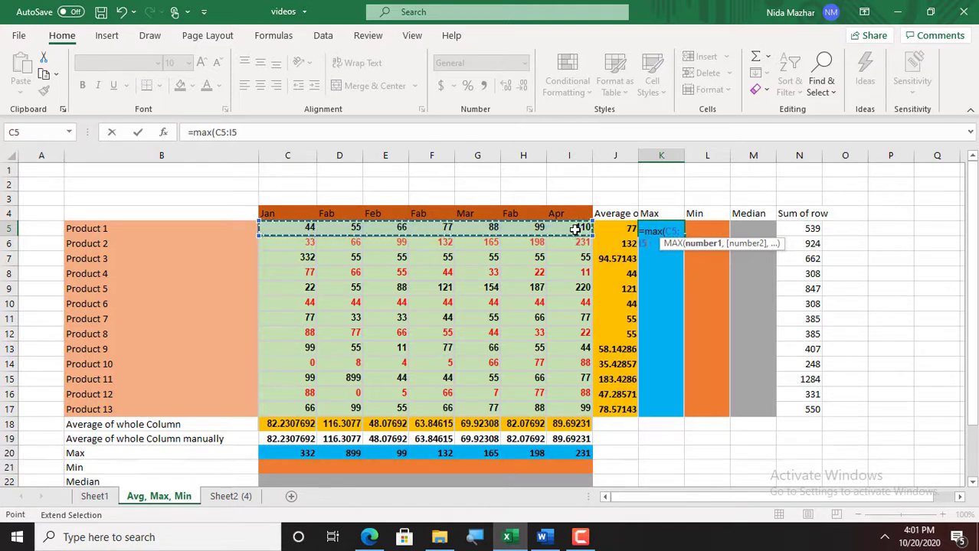
{"action": "type", "text": ")"}
{"action": "key", "text": "Return"}
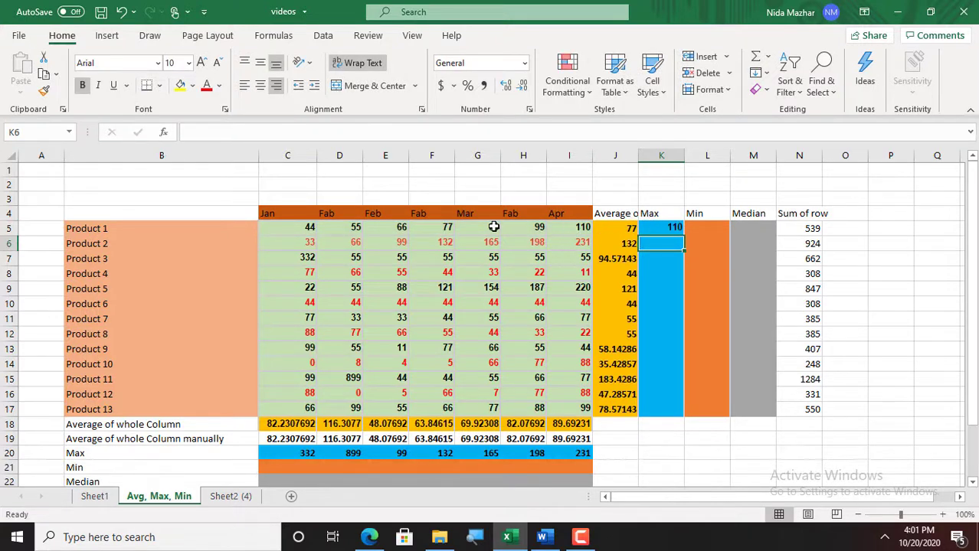
{"action": "left_click", "coordinate": [648, 230]}
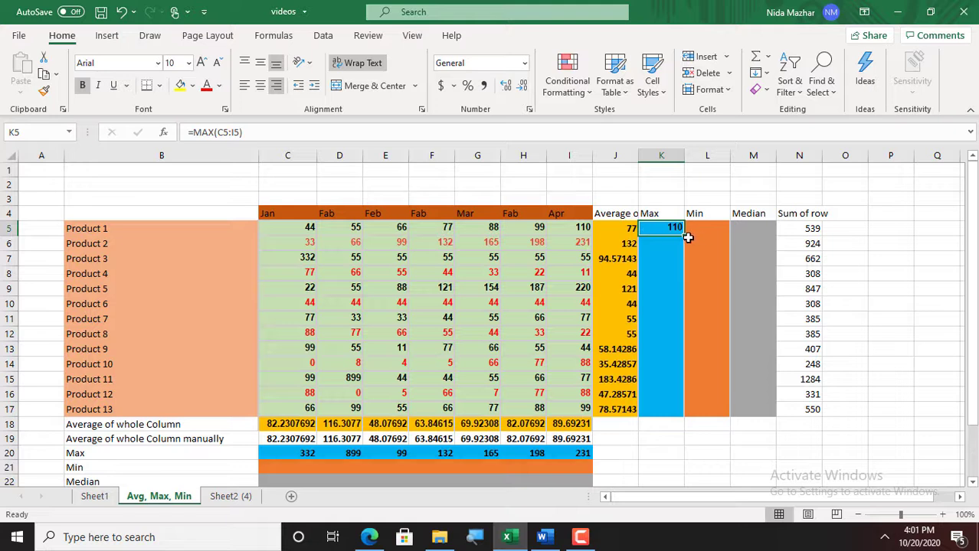
{"action": "left_click_drag", "start_coordinate": [685, 237], "coordinate": [685, 238]}
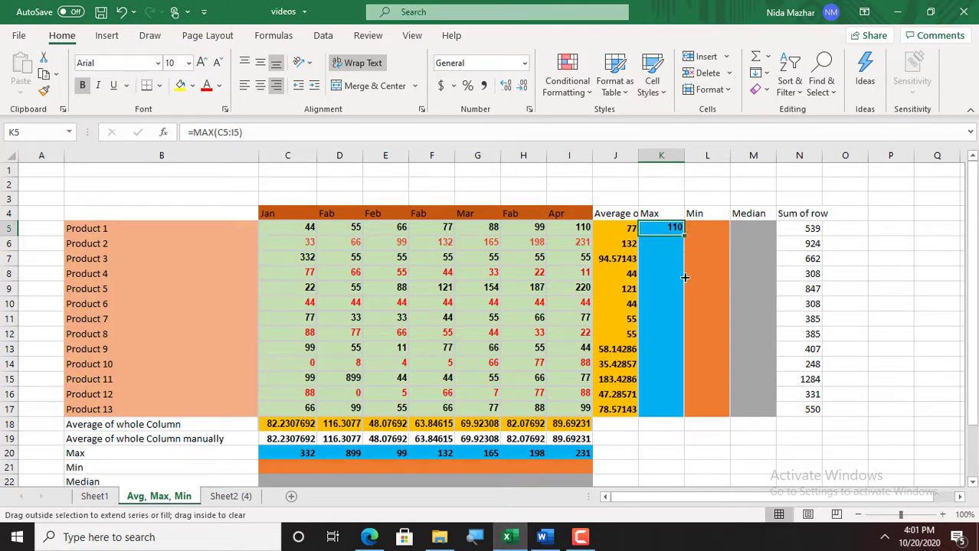
{"action": "left_click_drag", "start_coordinate": [684, 277], "coordinate": [685, 417]}
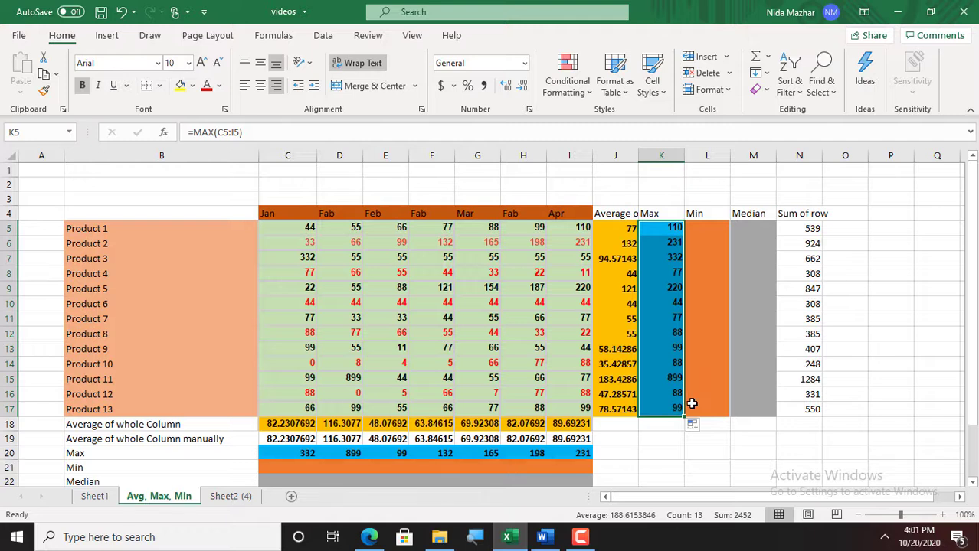
- Enter =MIN(C5:C17) in C21 and fill the formula across the Min row to I21
{"action": "left_click", "coordinate": [281, 466]}
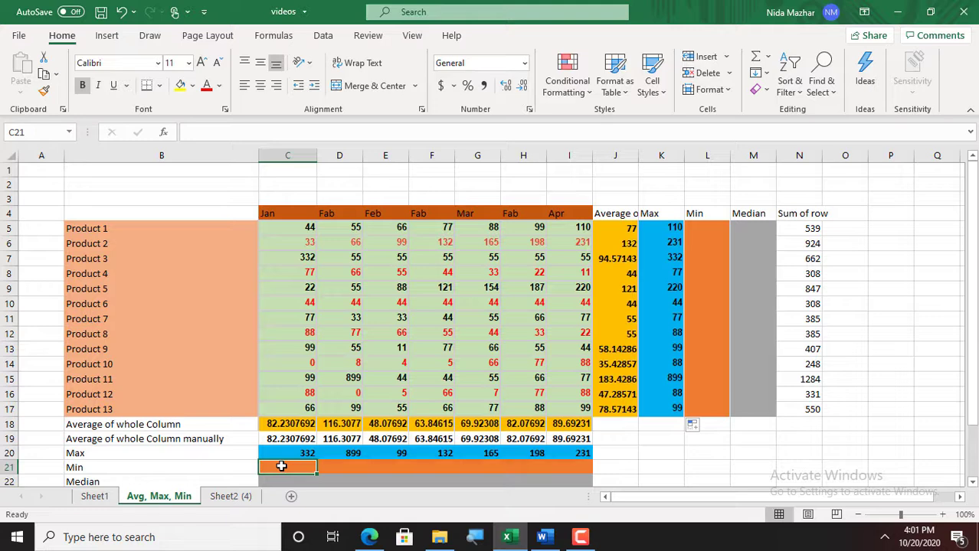
{"action": "type", "text": "="}
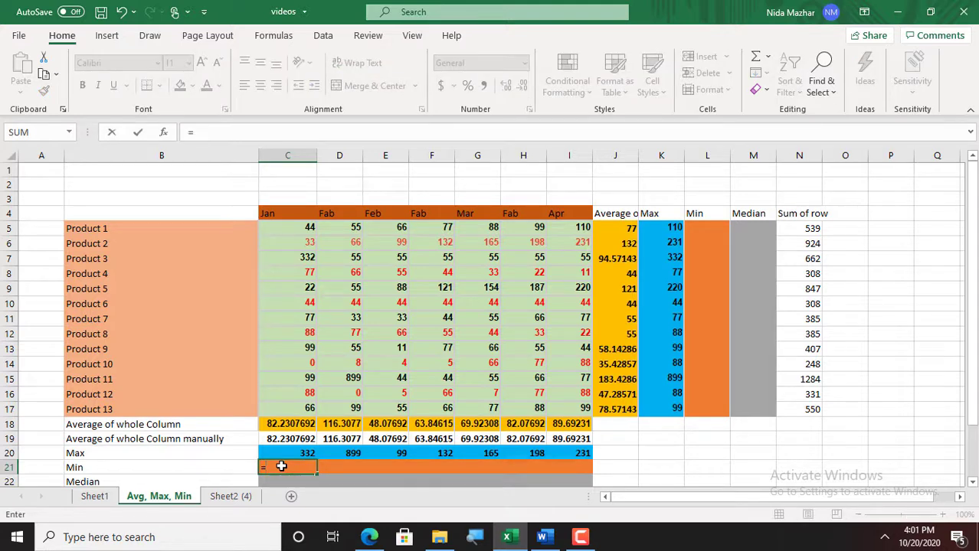
{"action": "type", "text": "min"}
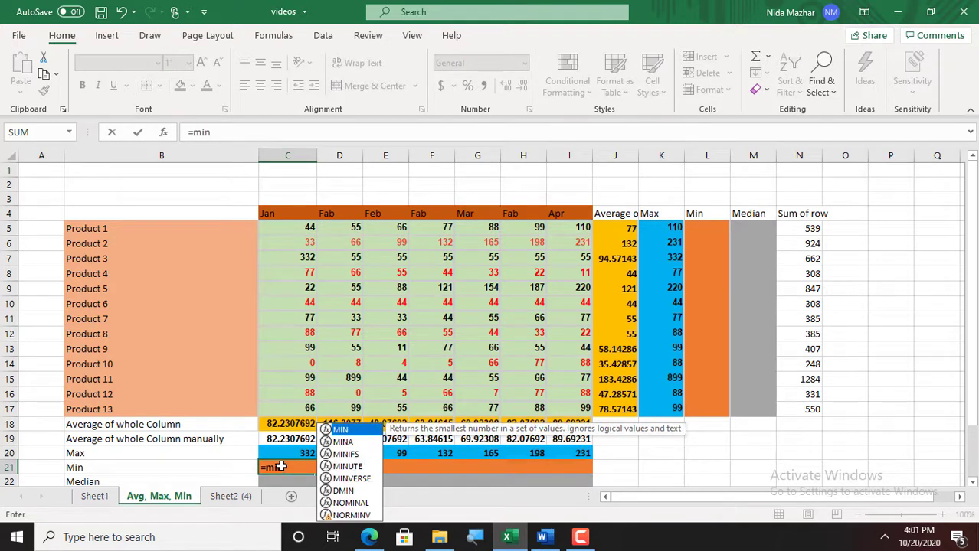
{"action": "type", "text": "("}
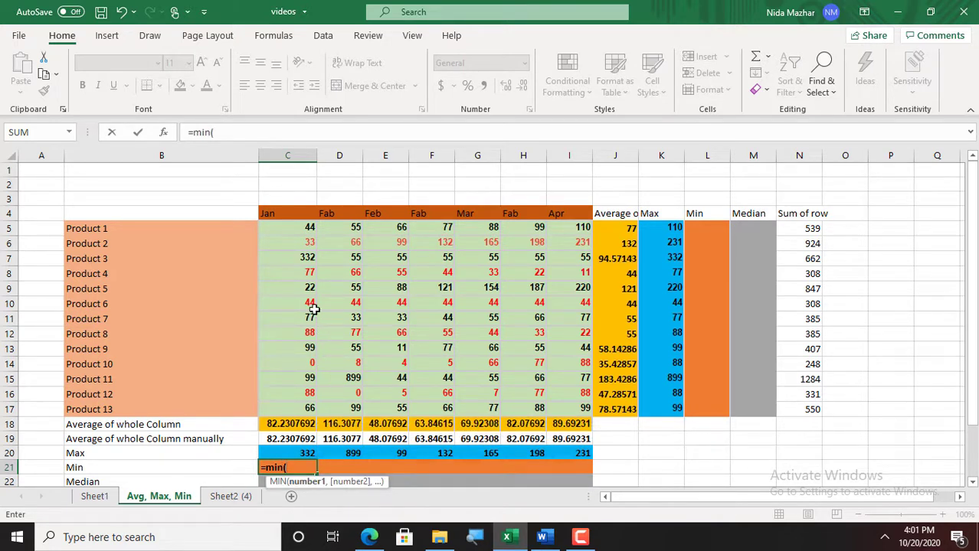
{"action": "left_click", "coordinate": [292, 228]}
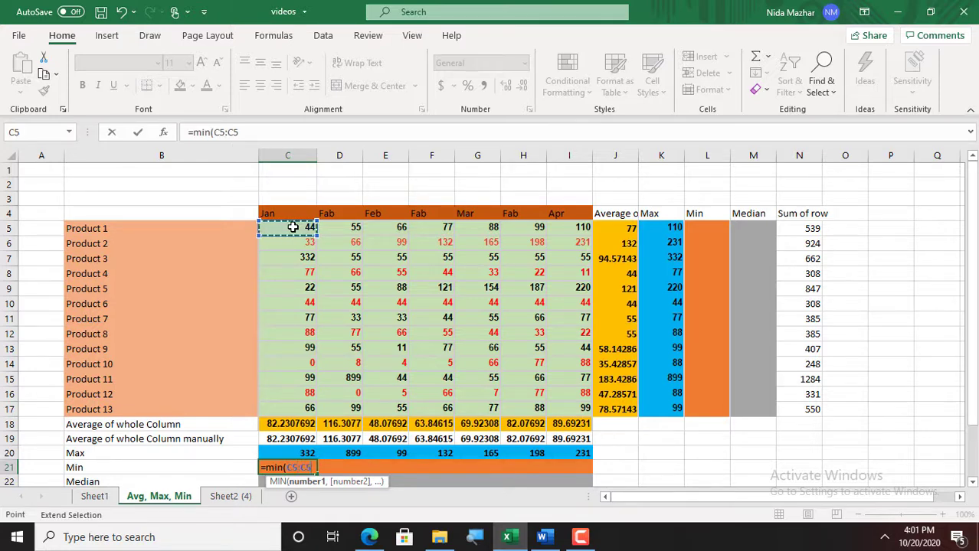
{"action": "left_click_drag", "start_coordinate": [293, 228], "coordinate": [287, 415]}
{"action": "type", "text": ")"}
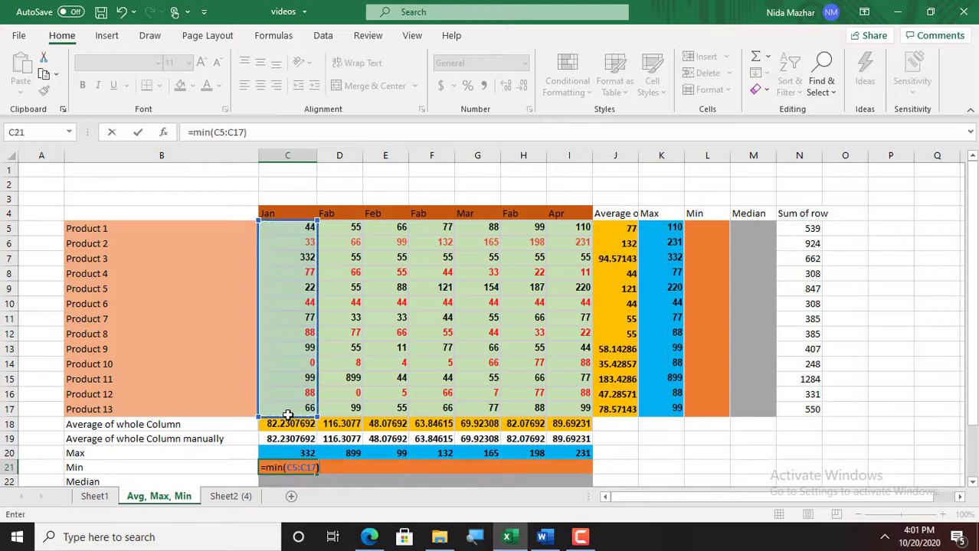
{"action": "key", "text": "Return"}
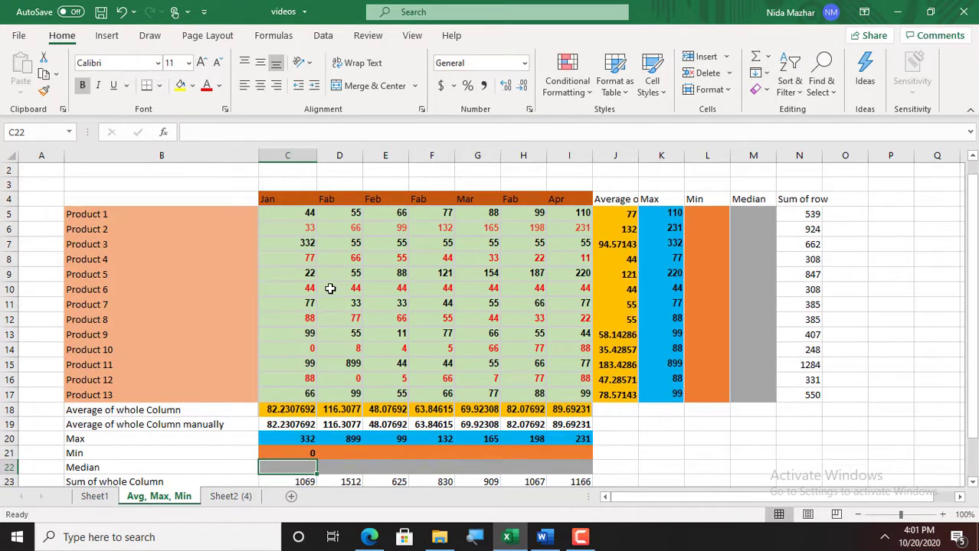
{"action": "left_click", "coordinate": [295, 453]}
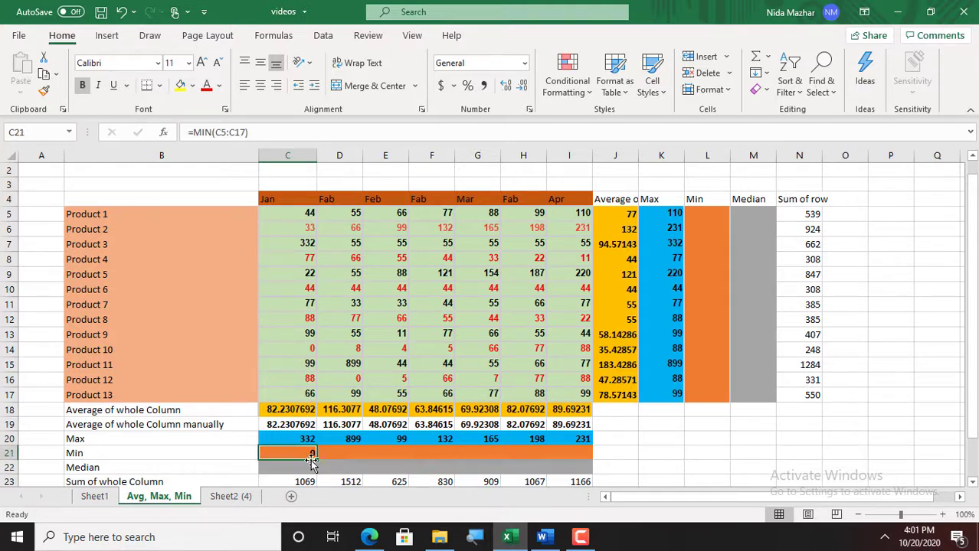
{"action": "left_click_drag", "start_coordinate": [316, 456], "coordinate": [584, 455]}
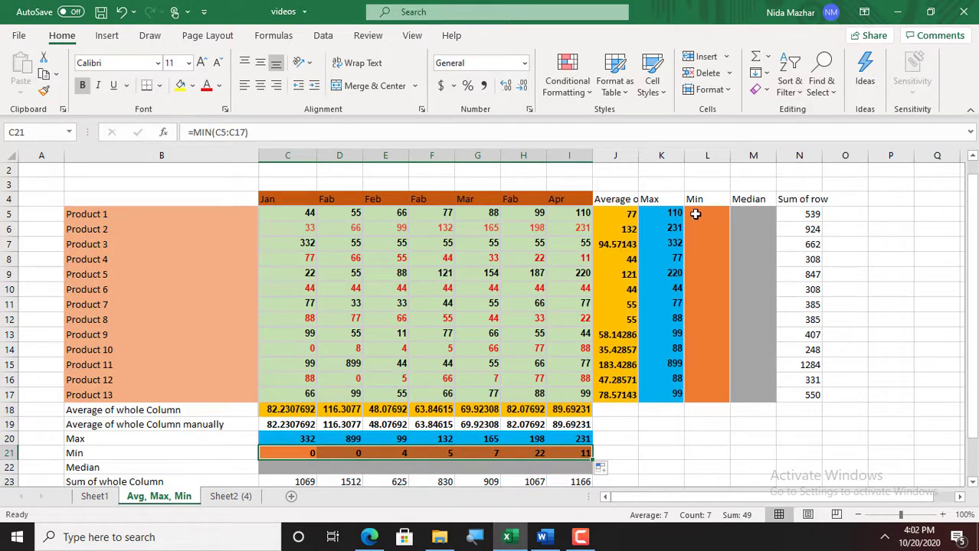
- Enter =MIN(C5:I5) in L5 and fill the formula down the Min column to L17
{"action": "left_click", "coordinate": [695, 214]}
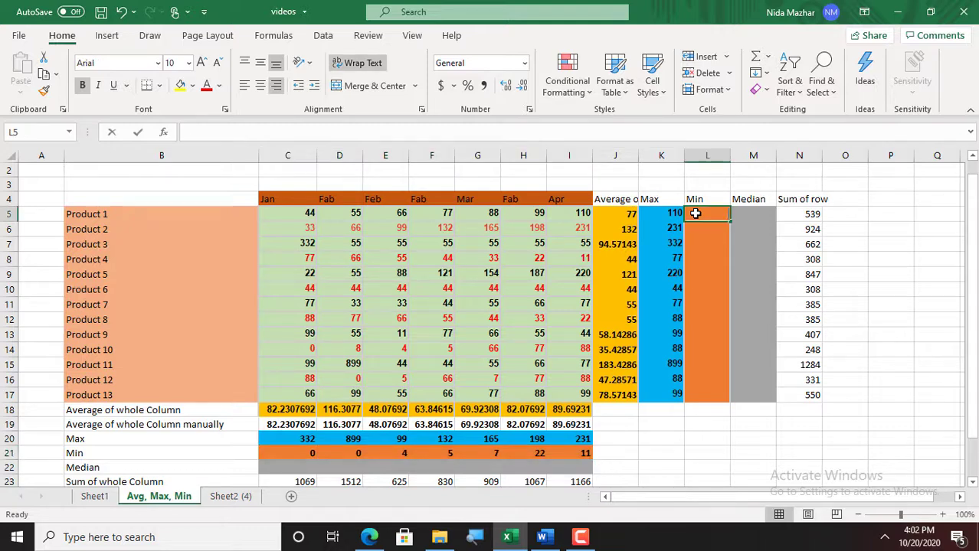
{"action": "type", "text": "+"}
{"action": "key", "text": "Escape"}
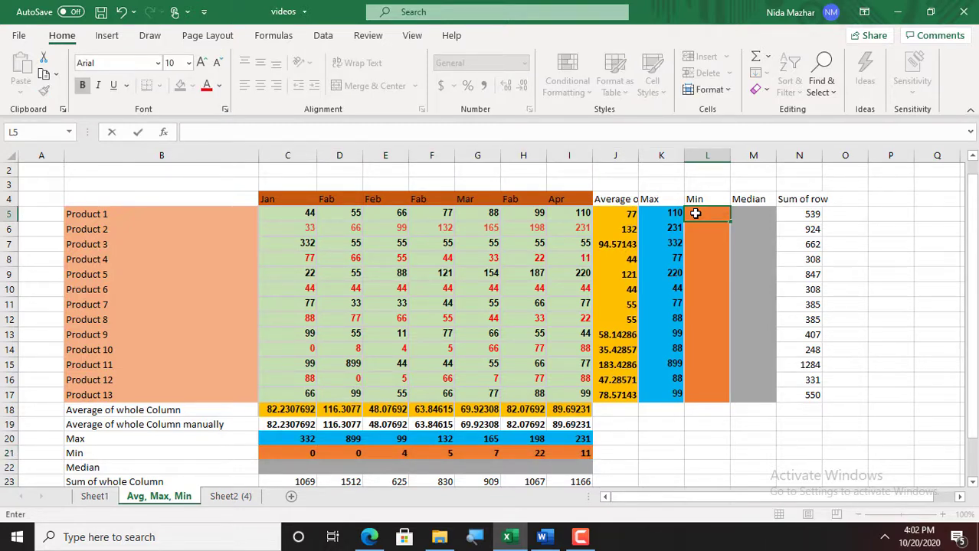
{"action": "type", "text": "="}
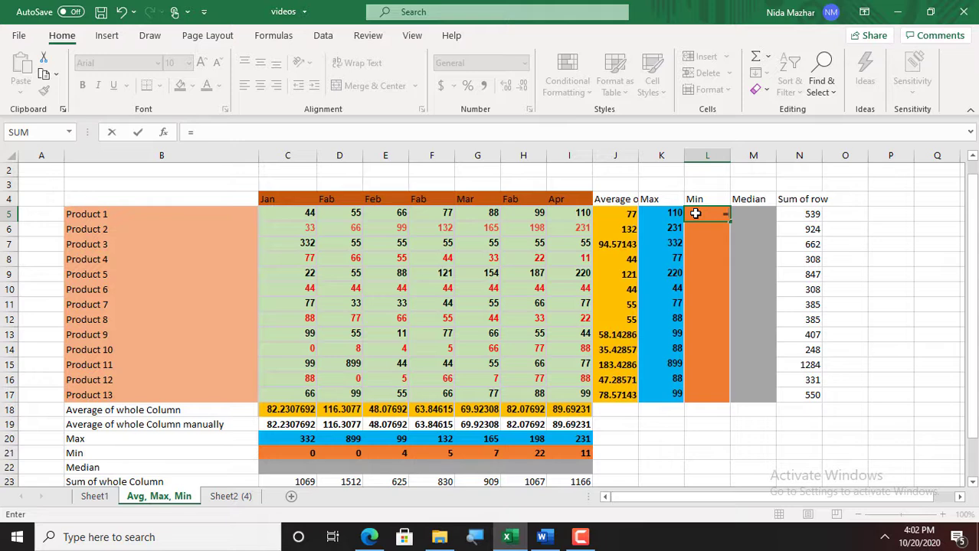
{"action": "type", "text": "min("}
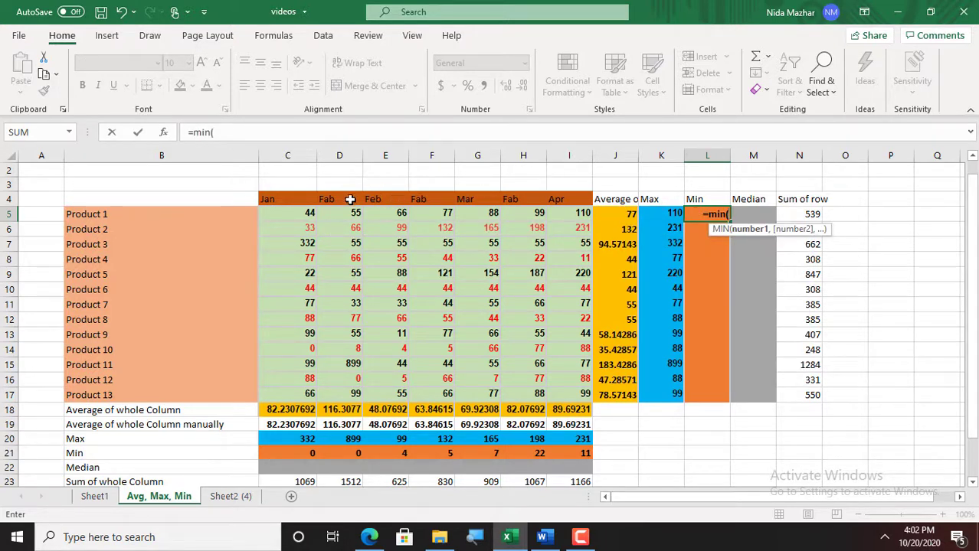
{"action": "left_click", "coordinate": [302, 216]}
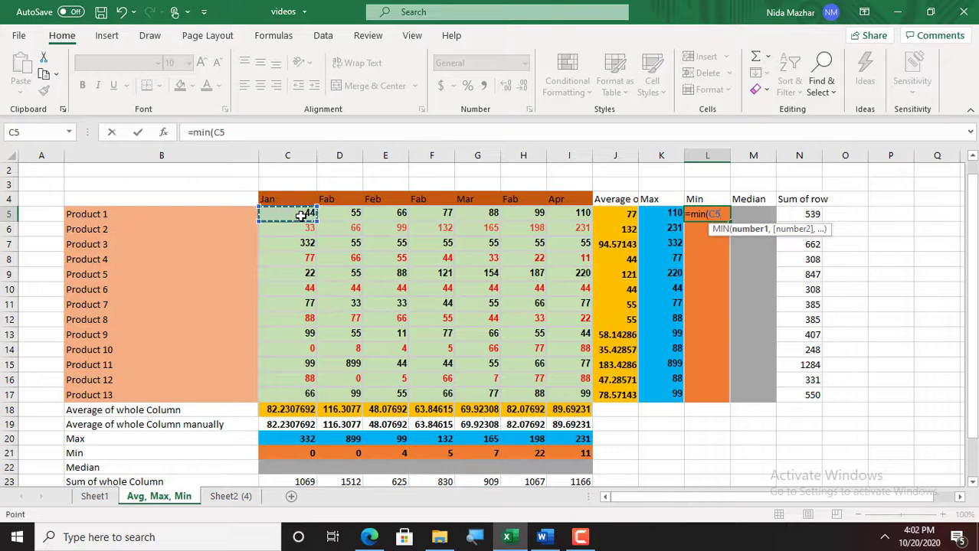
{"action": "type", "text": ":"}
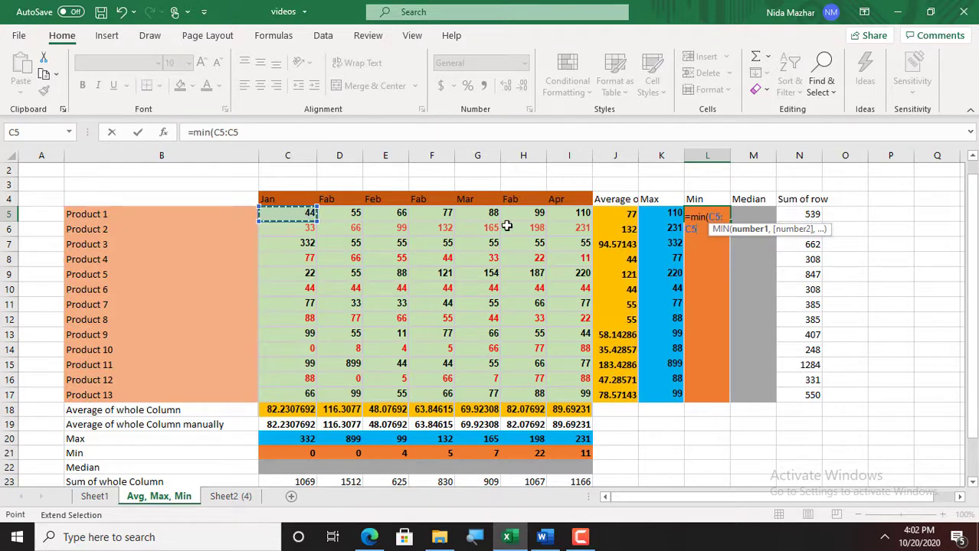
{"action": "left_click", "coordinate": [579, 214]}
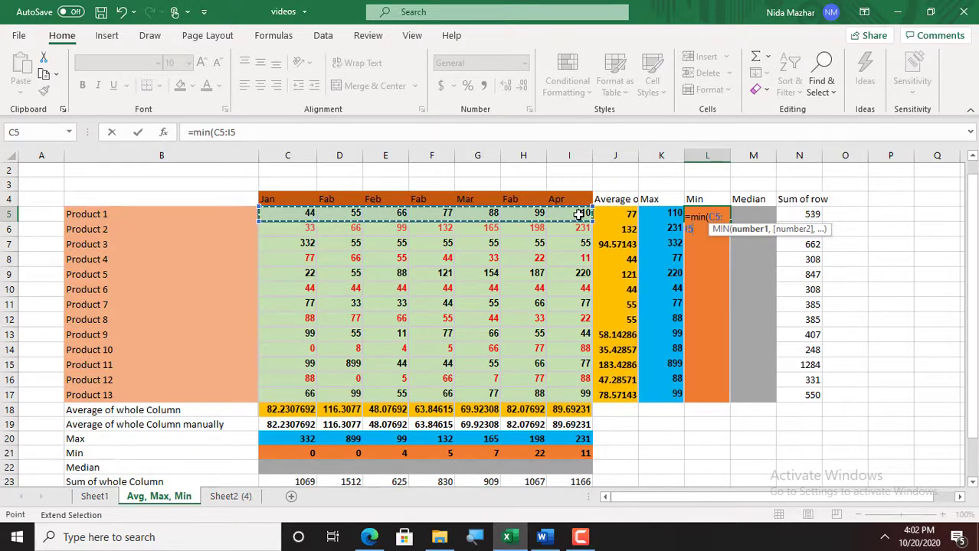
{"action": "type", "text": ")"}
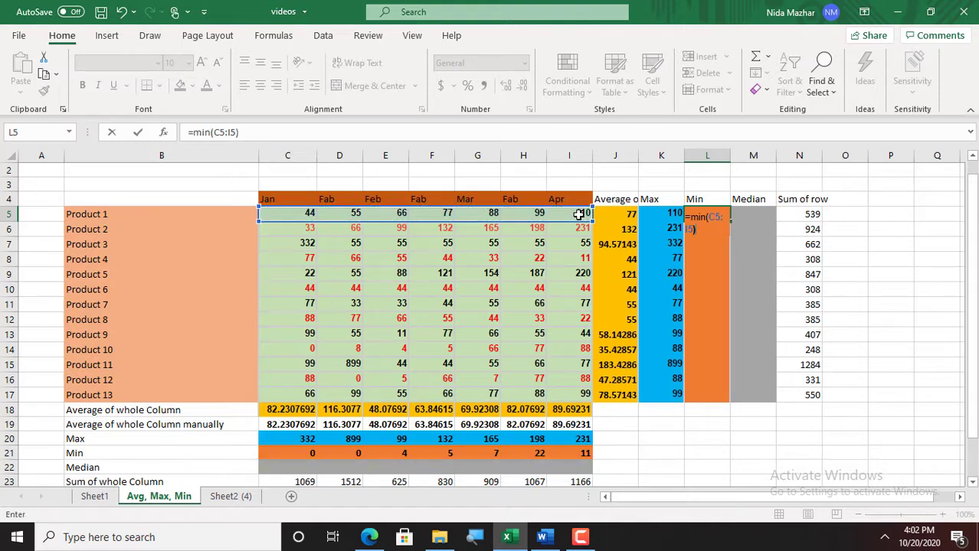
{"action": "key", "text": "Return"}
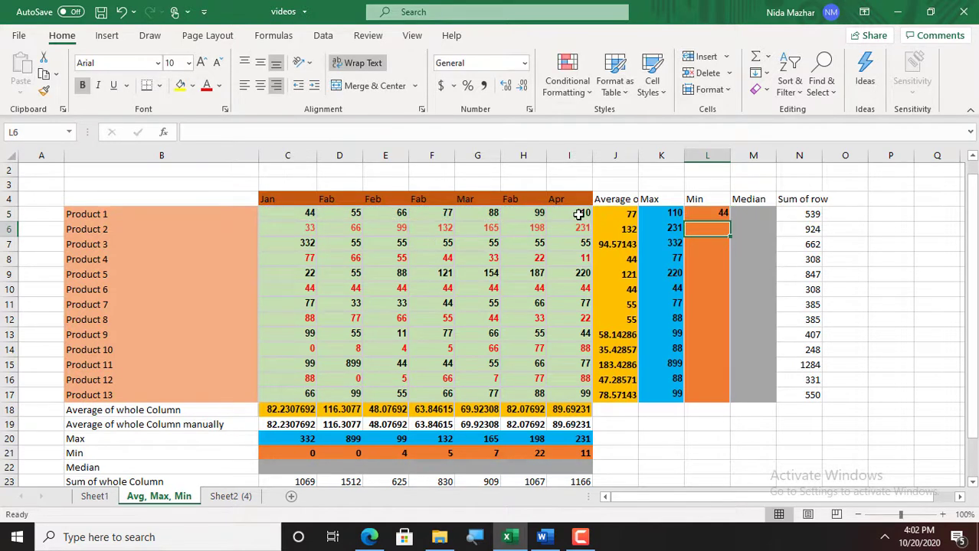
{"action": "left_click", "coordinate": [721, 215]}
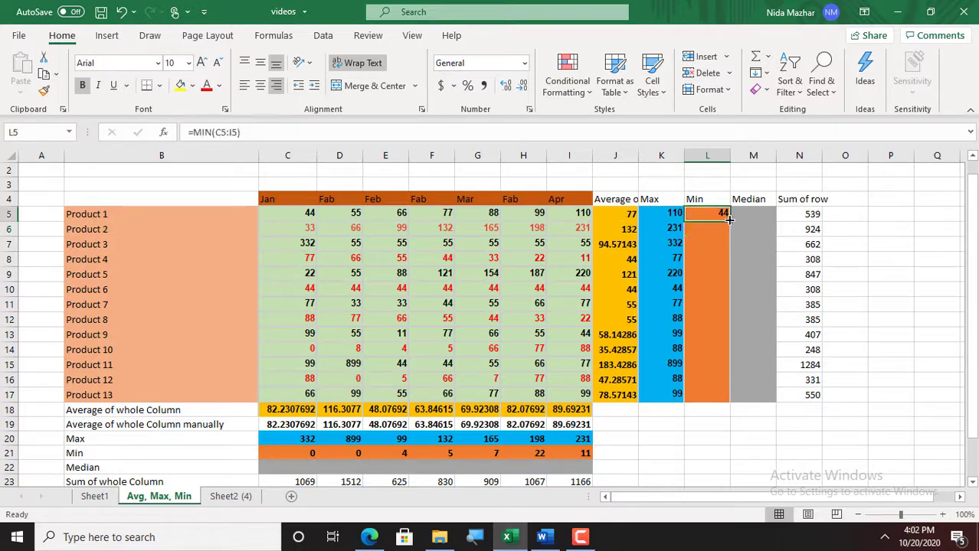
{"action": "left_click_drag", "start_coordinate": [729, 220], "coordinate": [729, 402]}
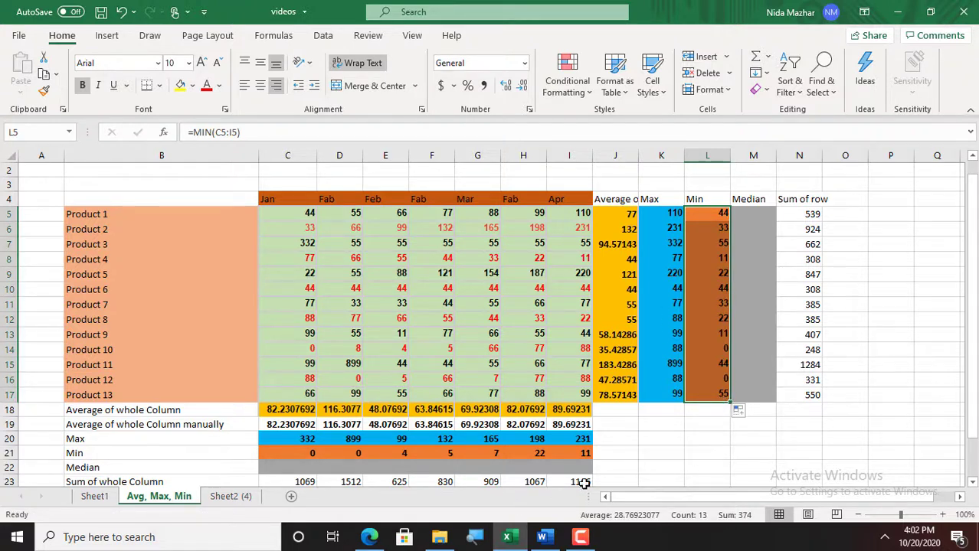
- Enter =MEDIAN(C5:C17) in C22 and fill the formula across the Median row to I22
{"action": "left_click", "coordinate": [288, 469]}
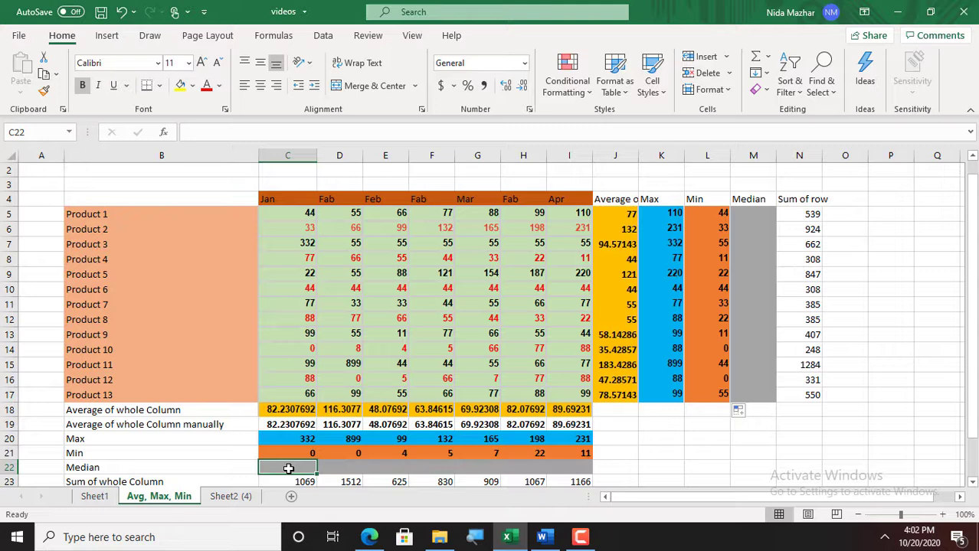
{"action": "type", "text": "=M"}
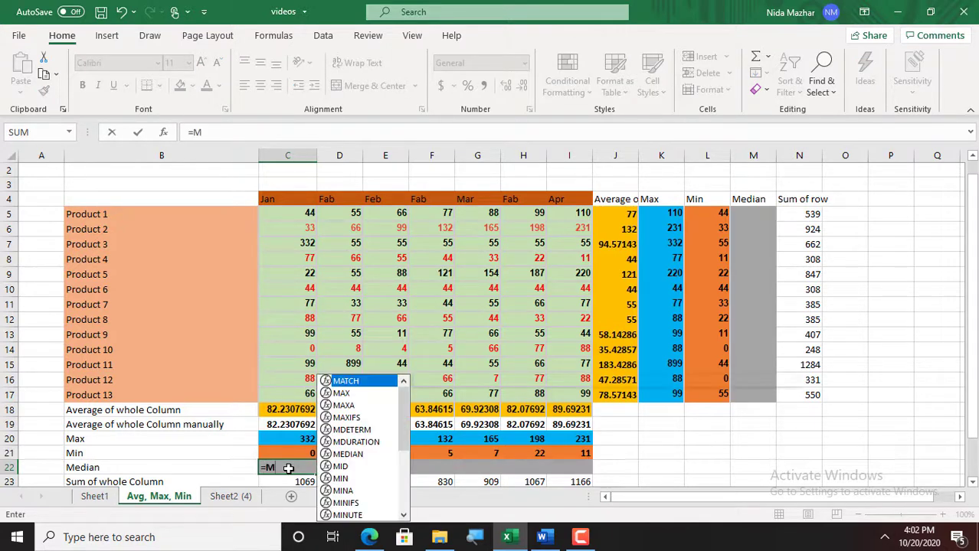
{"action": "type", "text": "edian"}
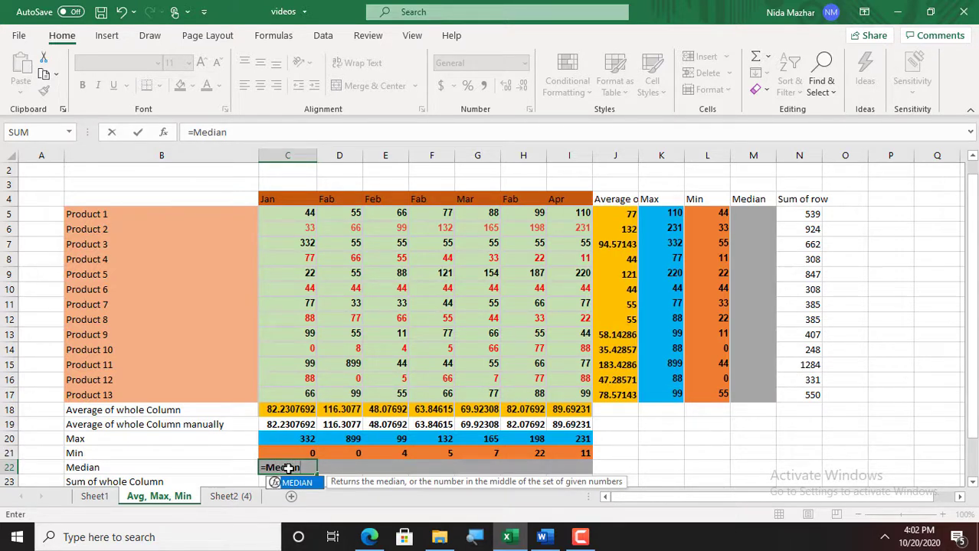
{"action": "type", "text": "("}
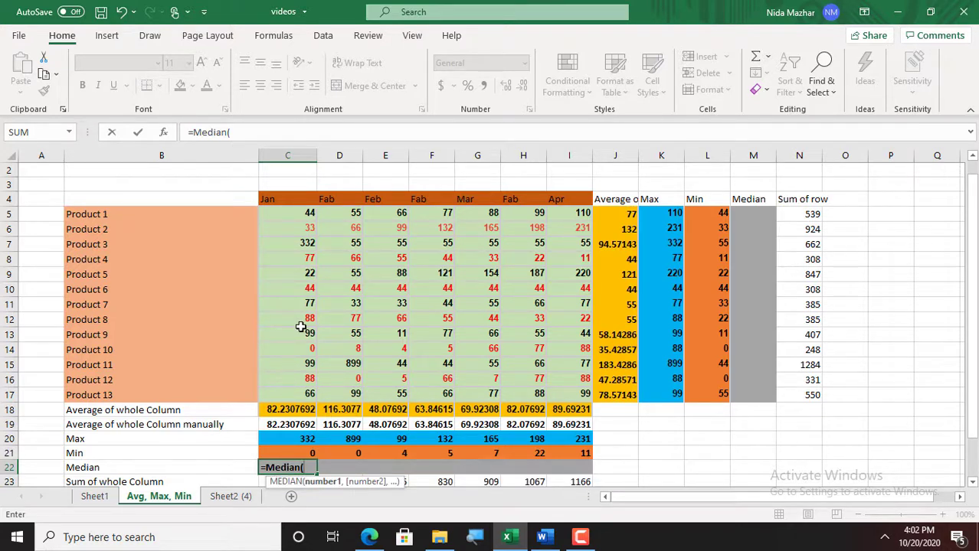
{"action": "left_click", "coordinate": [294, 208]}
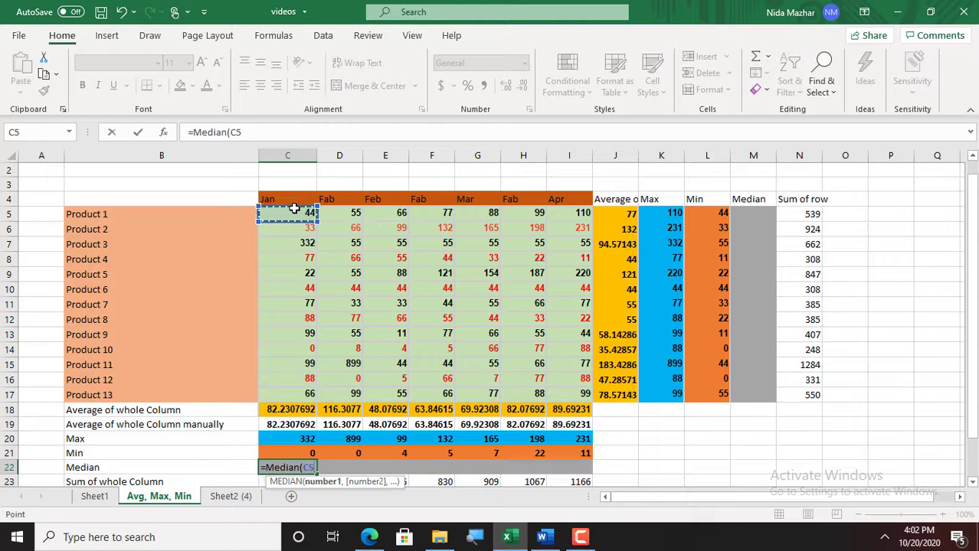
{"action": "key", "text": "F8"}
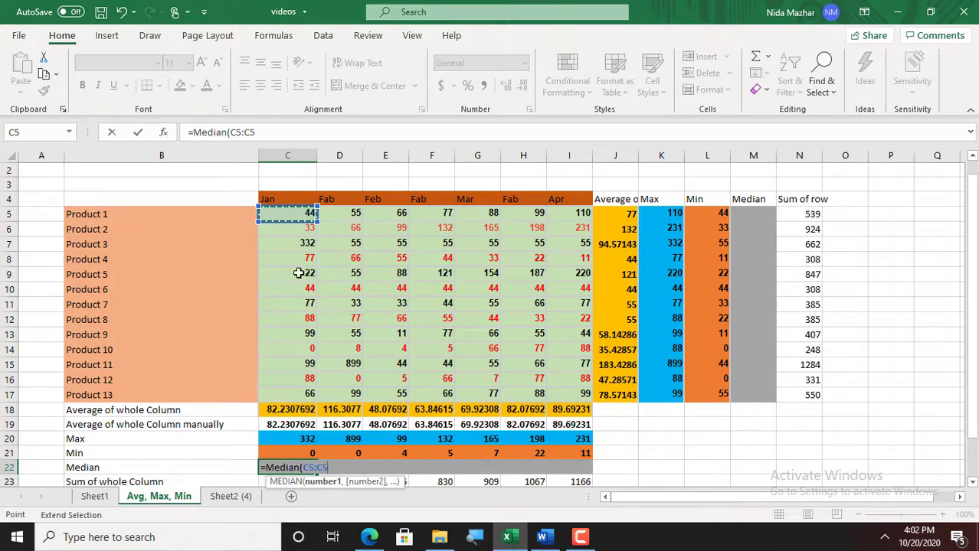
{"action": "left_click", "coordinate": [300, 395]}
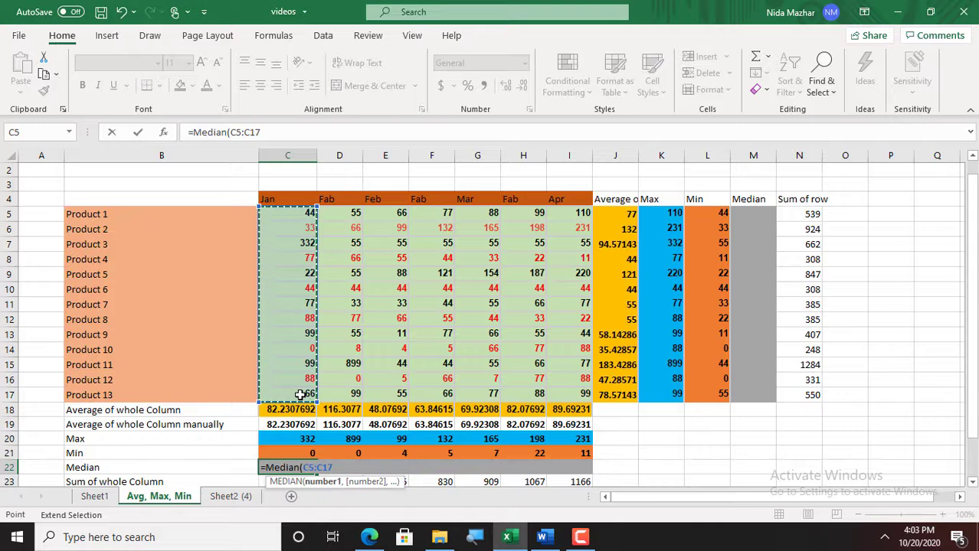
{"action": "type", "text": ")"}
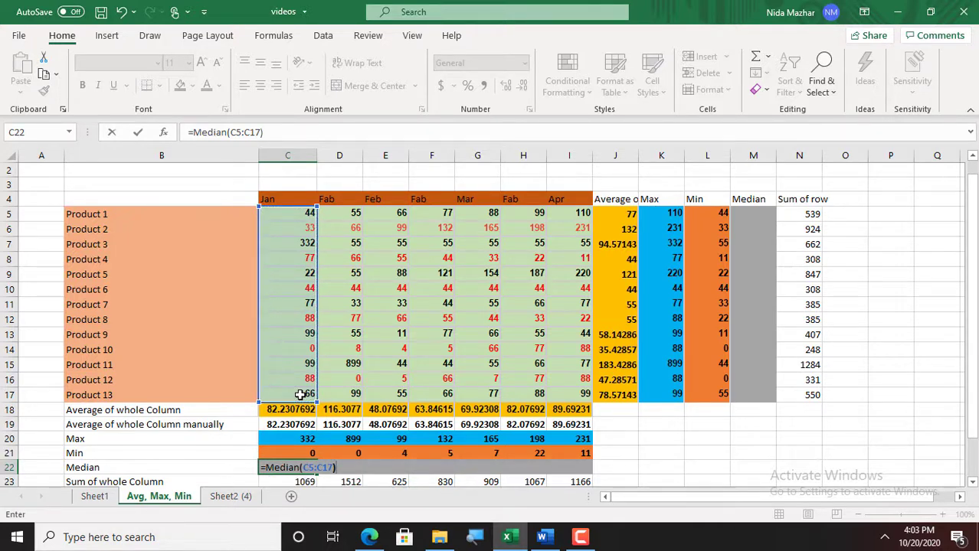
{"action": "key", "text": "Return"}
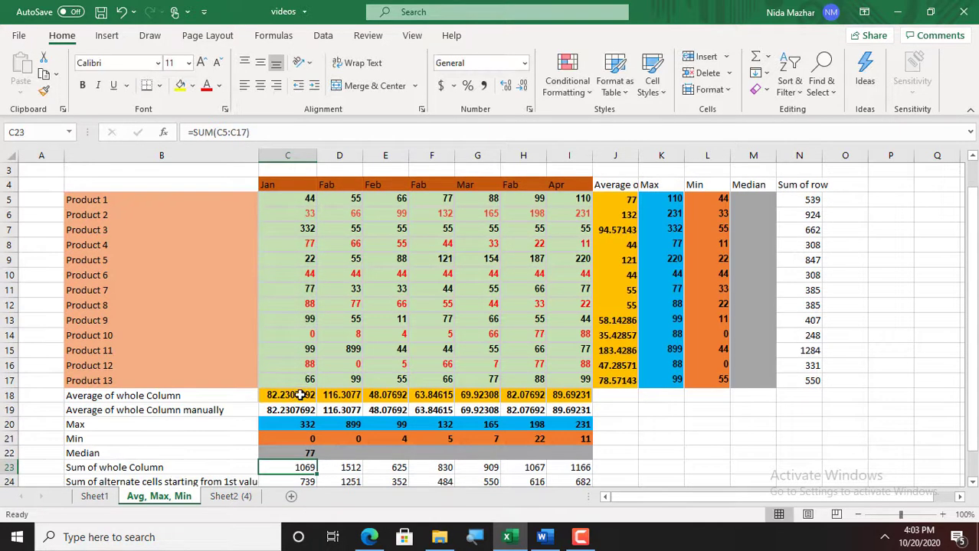
{"action": "left_click", "coordinate": [298, 453]}
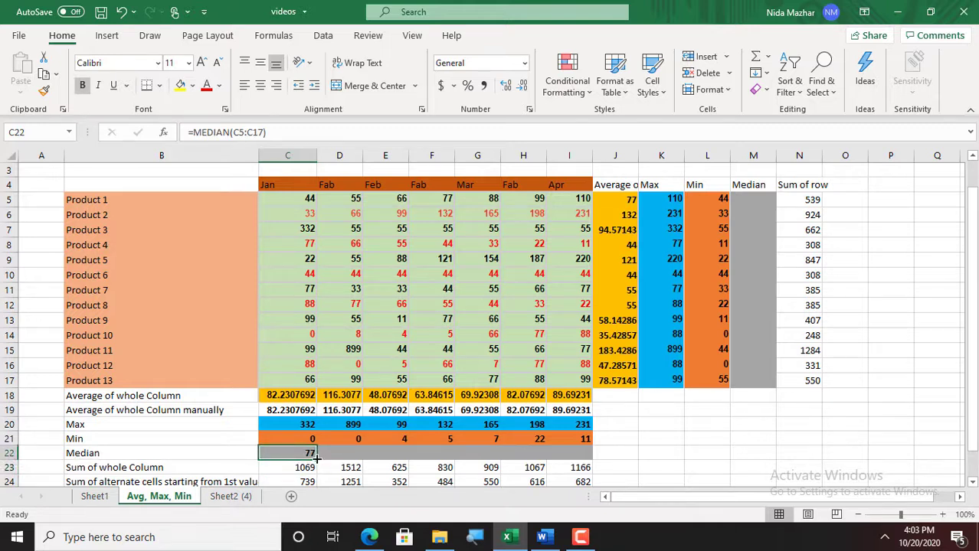
{"action": "left_click_drag", "start_coordinate": [317, 457], "coordinate": [599, 461]}
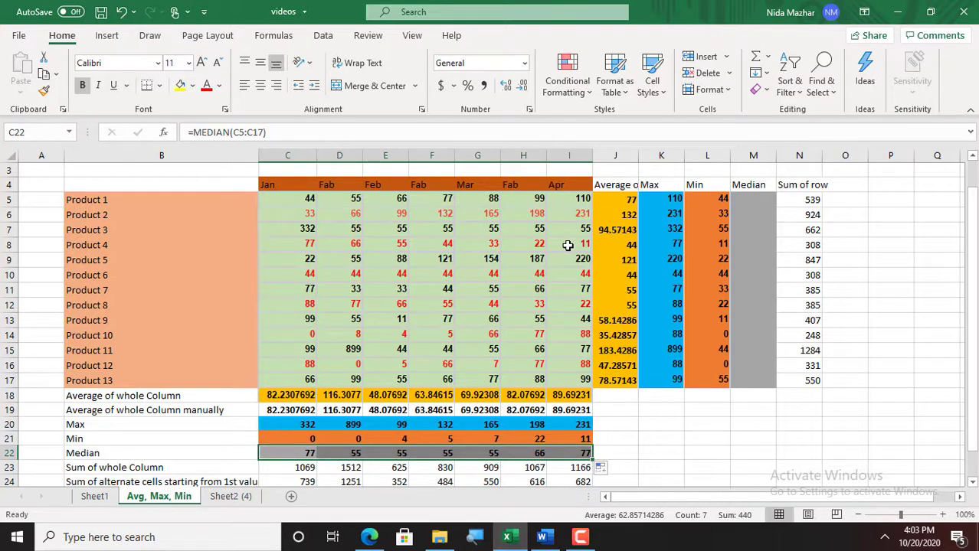
- Enter =MEDIAN(C5:I5) in M5 and fill the formula down the Median column to M17
{"action": "left_click", "coordinate": [747, 199]}
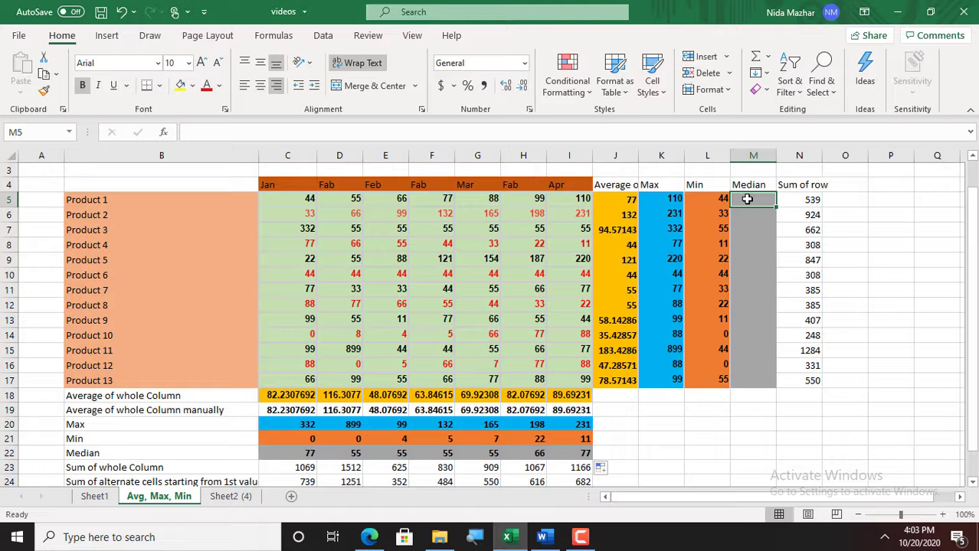
{"action": "type", "text": "="}
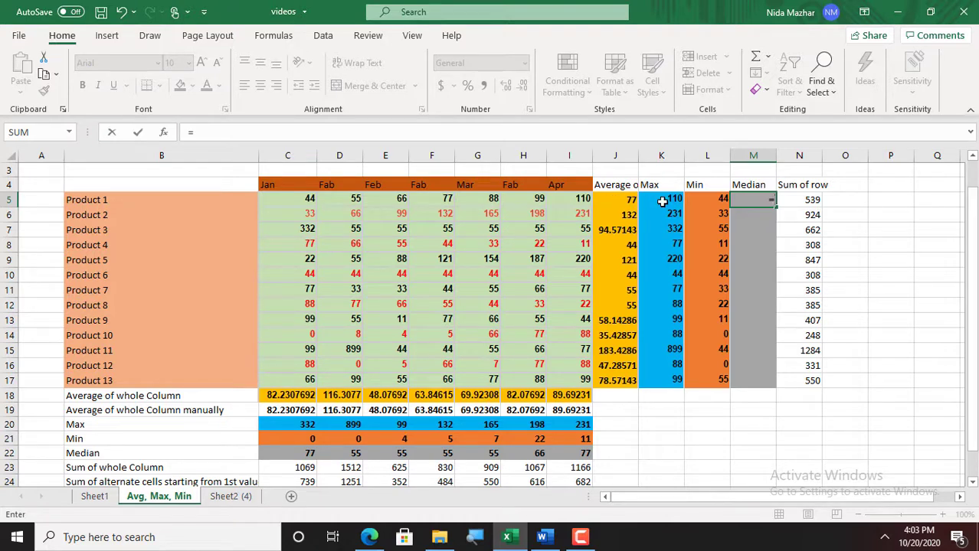
{"action": "type", "text": "M"}
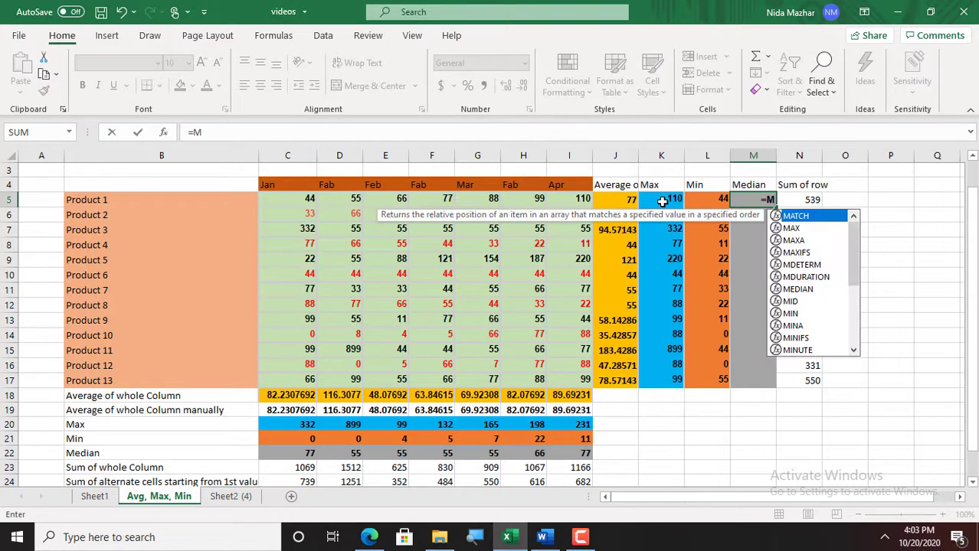
{"action": "type", "text": "edian"}
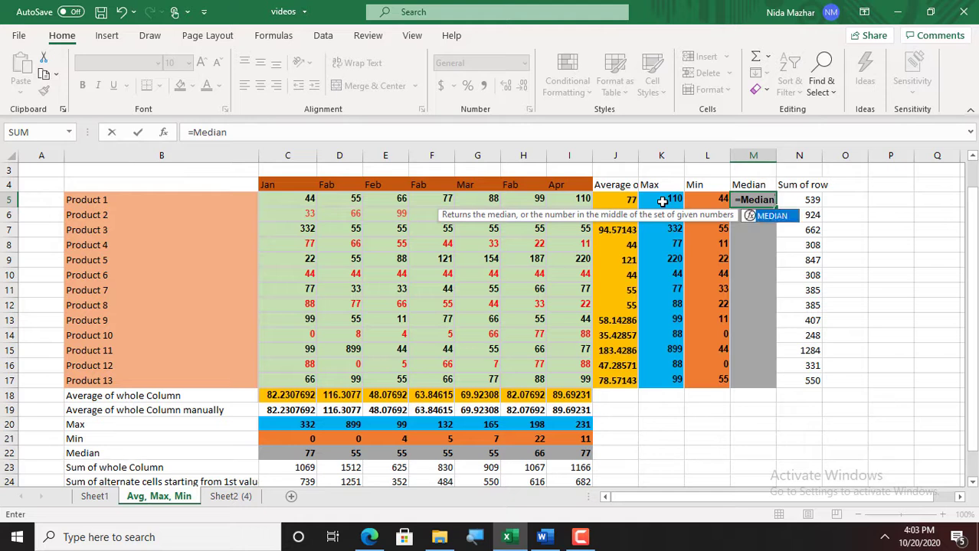
{"action": "type", "text": "("}
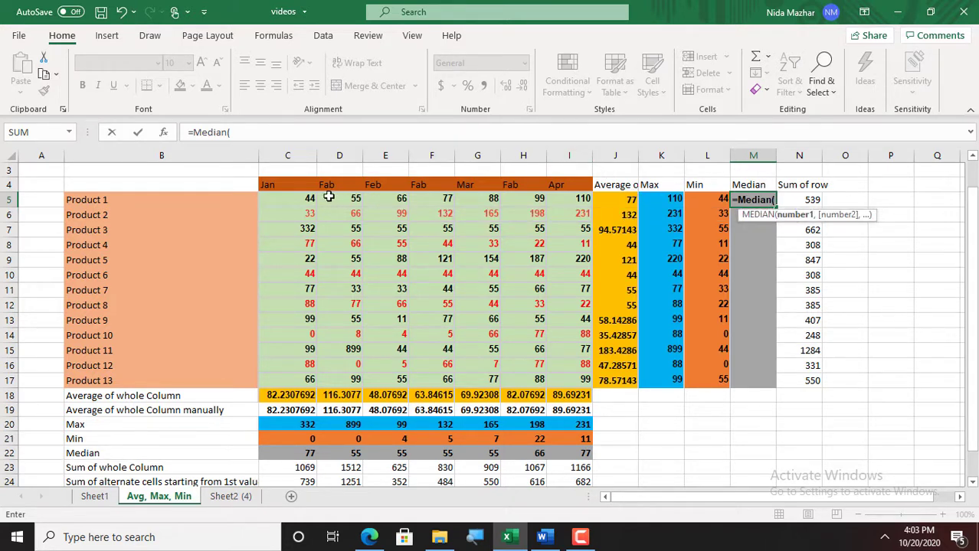
{"action": "left_click", "coordinate": [304, 200]}
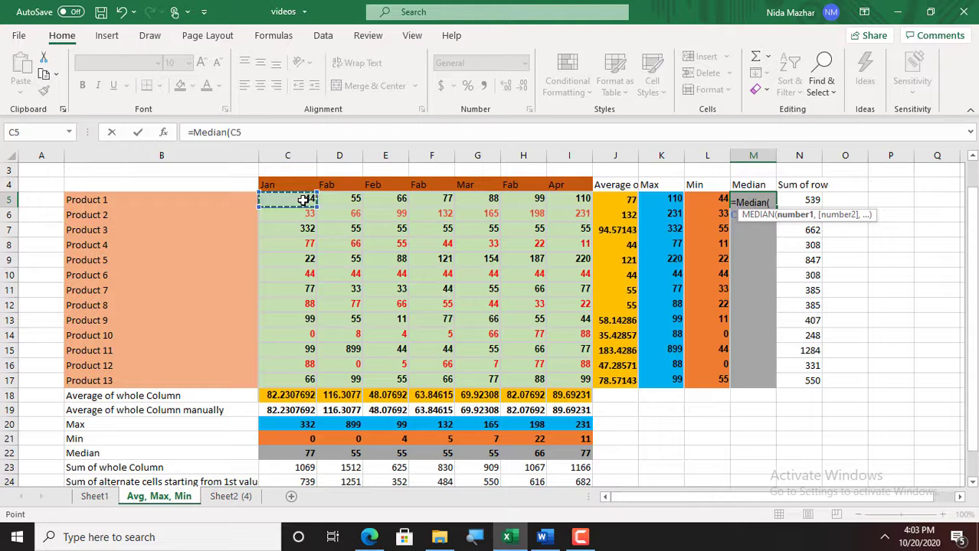
{"action": "key", "text": "F8"}
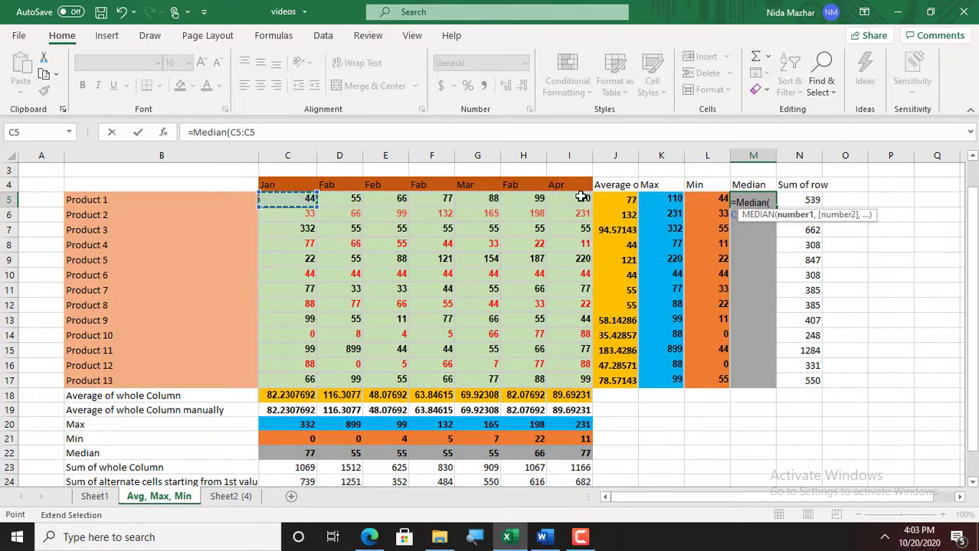
{"action": "left_click", "coordinate": [582, 196]}
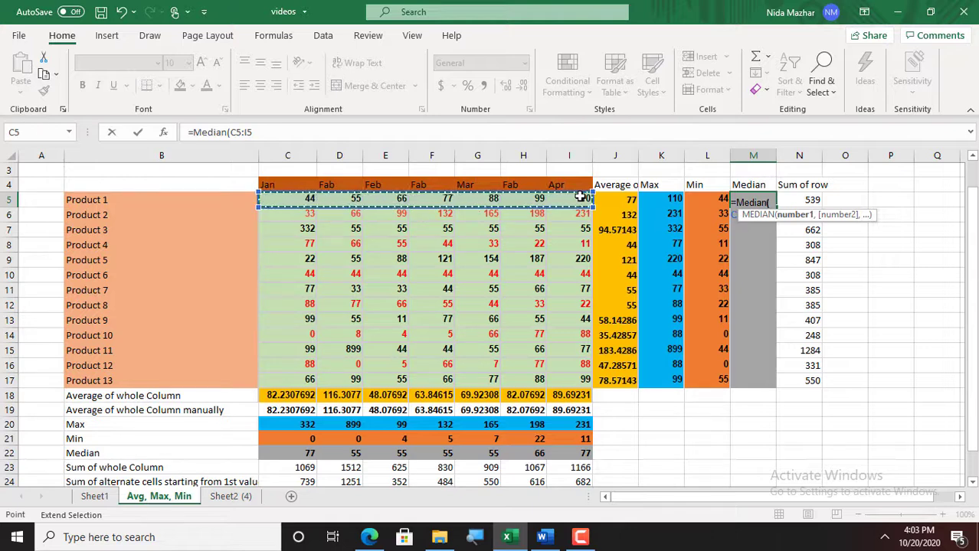
{"action": "type", "text": ")"}
{"action": "key", "text": "Return"}
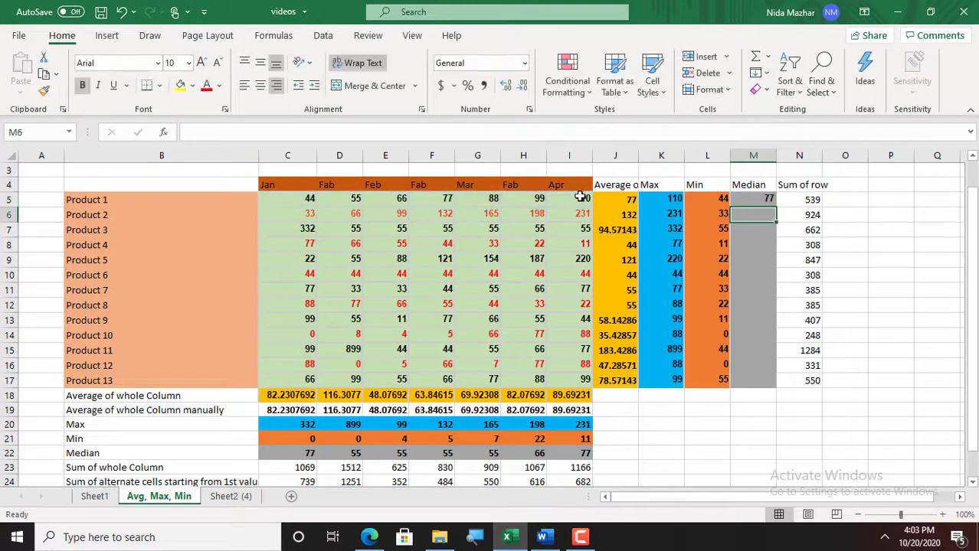
{"action": "left_click", "coordinate": [758, 197]}
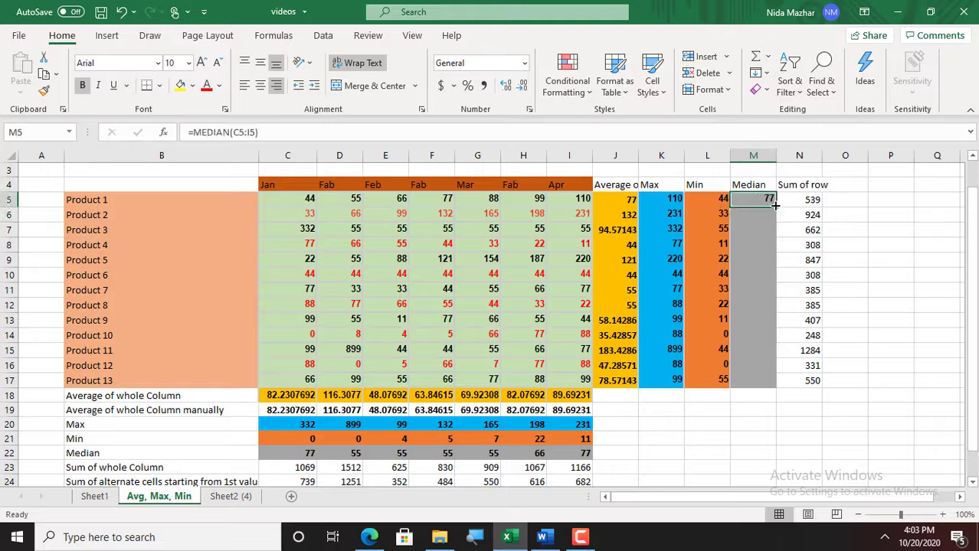
{"action": "left_click_drag", "start_coordinate": [775, 206], "coordinate": [778, 391]}
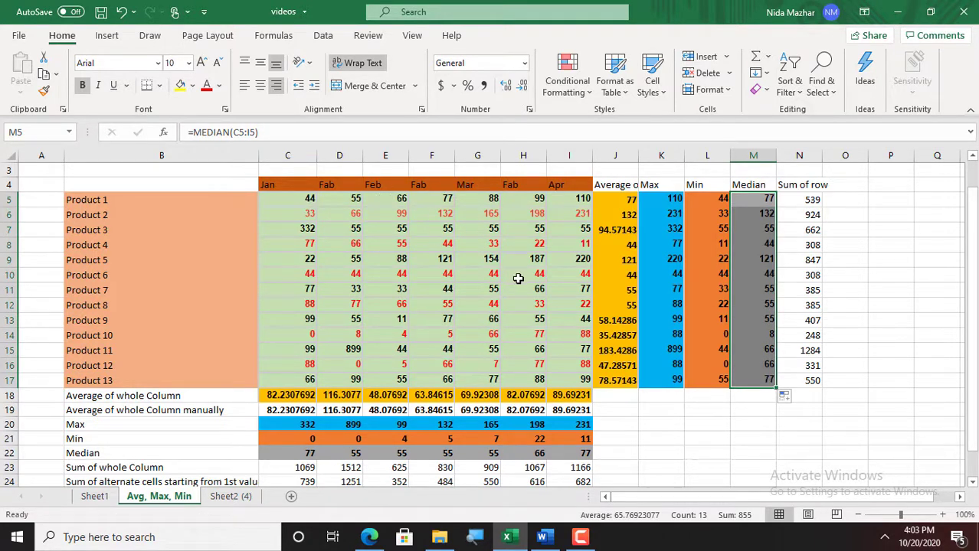
- Examine the average, max, min, median and sum formulas for the first product rows and the Max, Min and Median formulas under January
{"action": "left_click", "coordinate": [610, 220]}
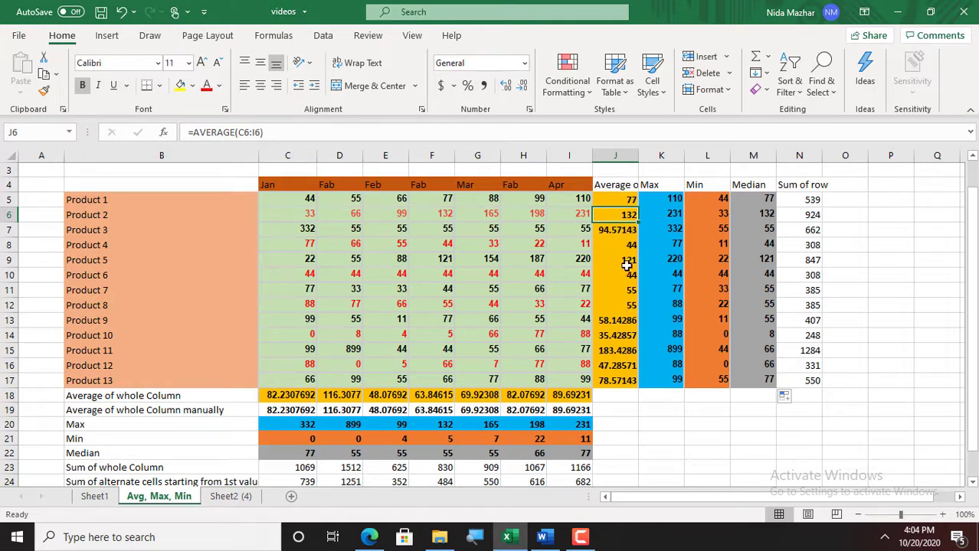
{"action": "left_click", "coordinate": [659, 228]}
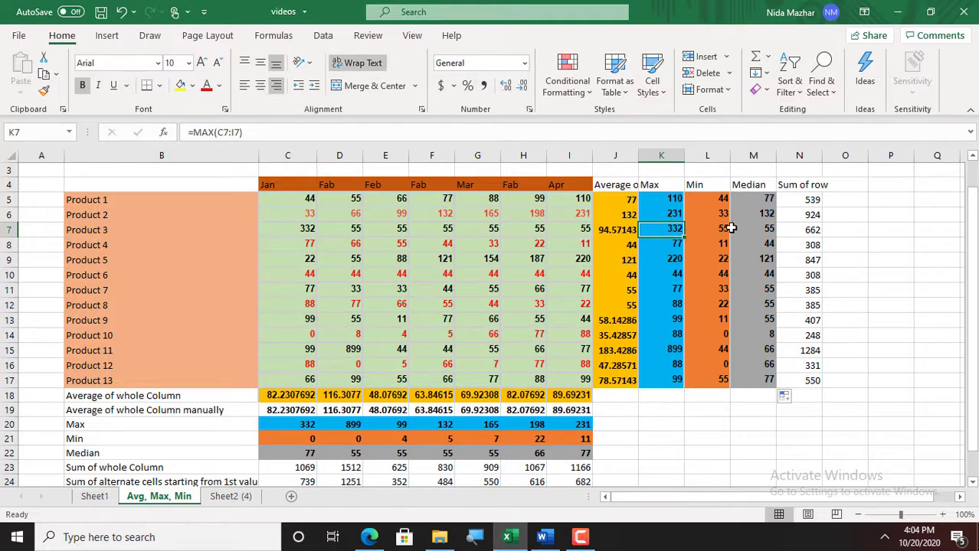
{"action": "left_click", "coordinate": [714, 228]}
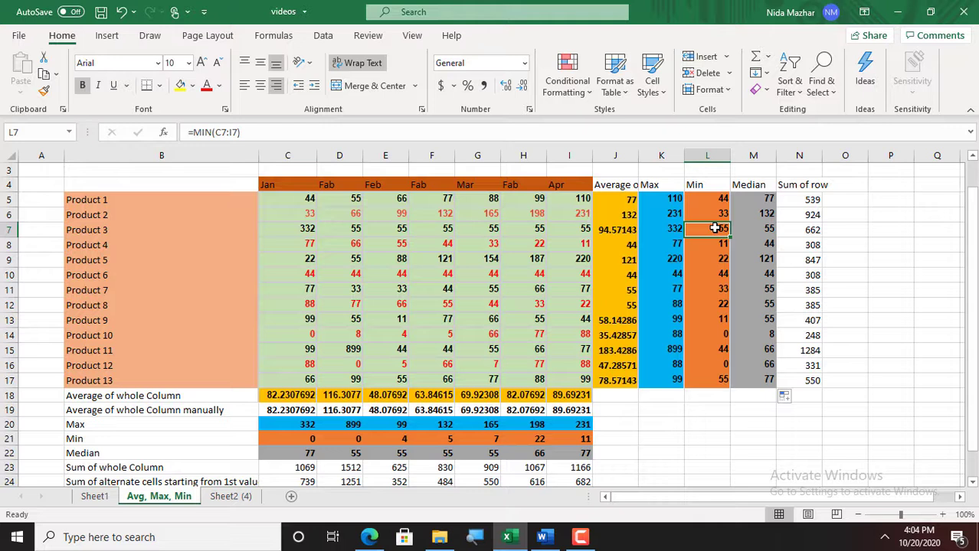
{"action": "left_click", "coordinate": [759, 228]}
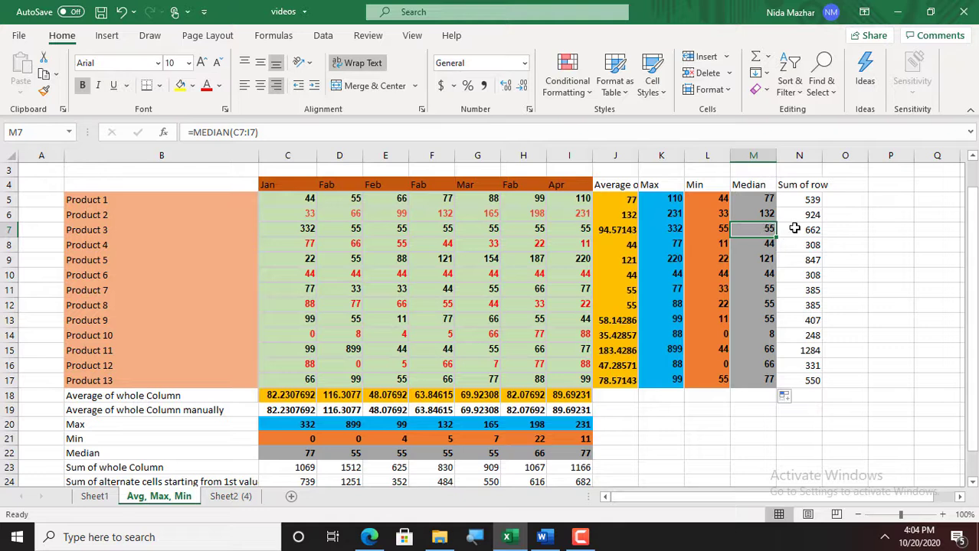
{"action": "left_click", "coordinate": [794, 228]}
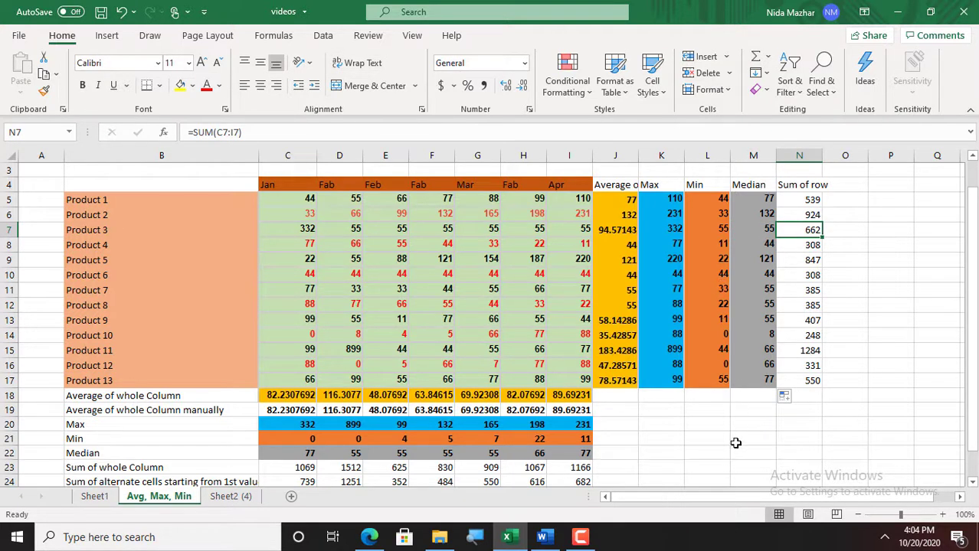
{"action": "left_click_drag", "start_coordinate": [971, 216], "coordinate": [973, 193]}
{"action": "left_click", "coordinate": [277, 199]}
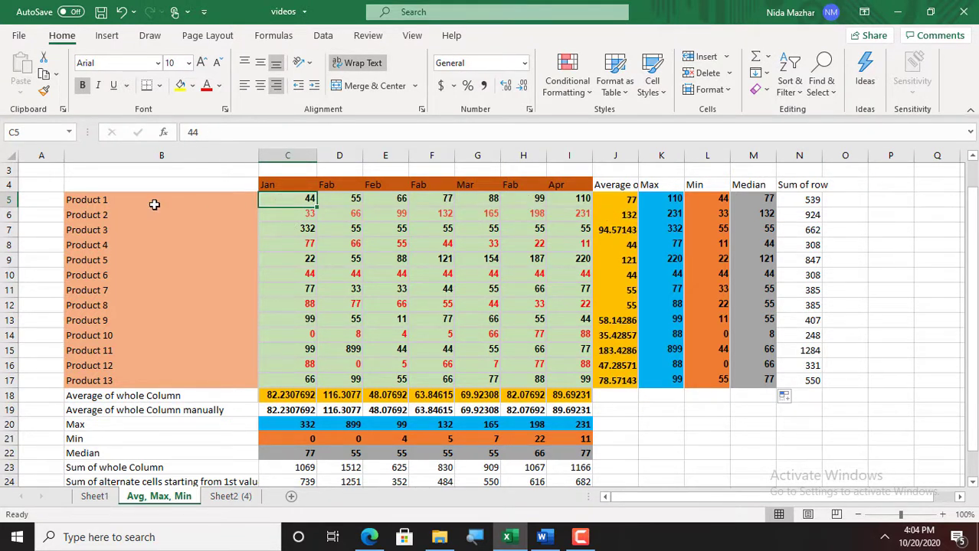
{"action": "left_click", "coordinate": [628, 200]}
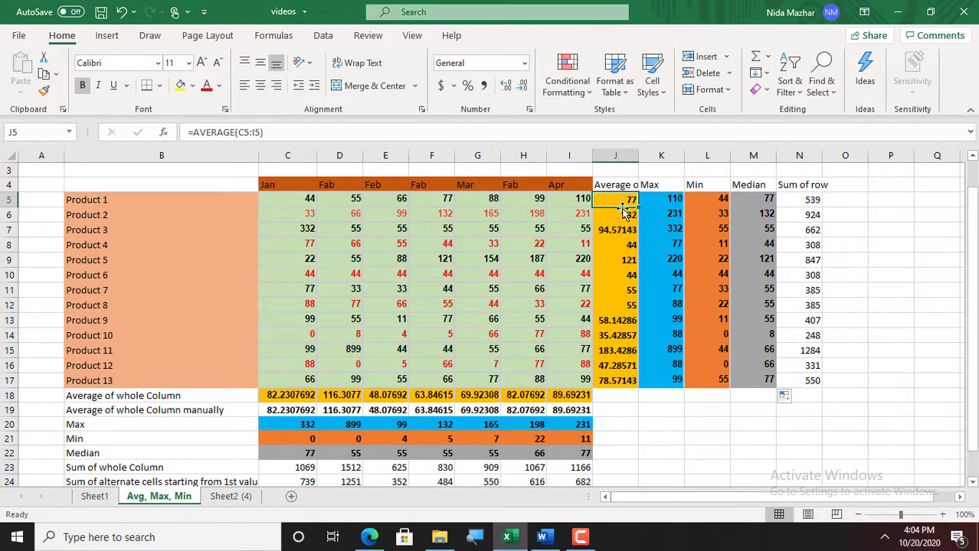
{"action": "left_click", "coordinate": [665, 201]}
{"action": "left_click", "coordinate": [714, 203]}
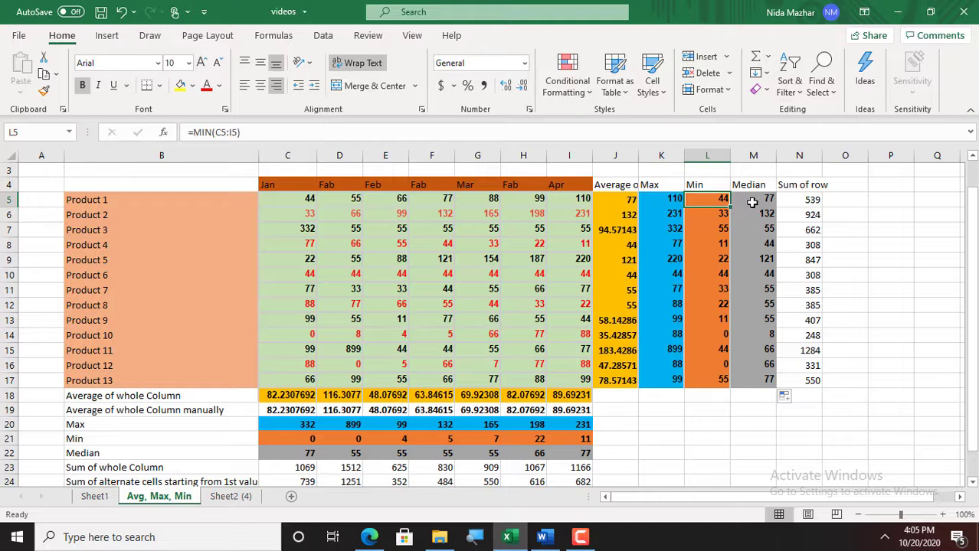
{"action": "left_click", "coordinate": [752, 202]}
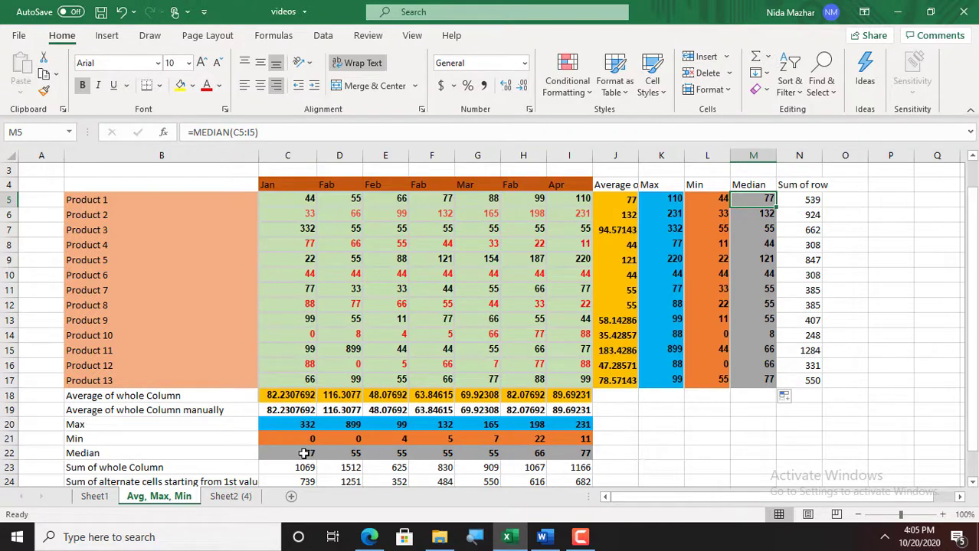
{"action": "left_click", "coordinate": [306, 425]}
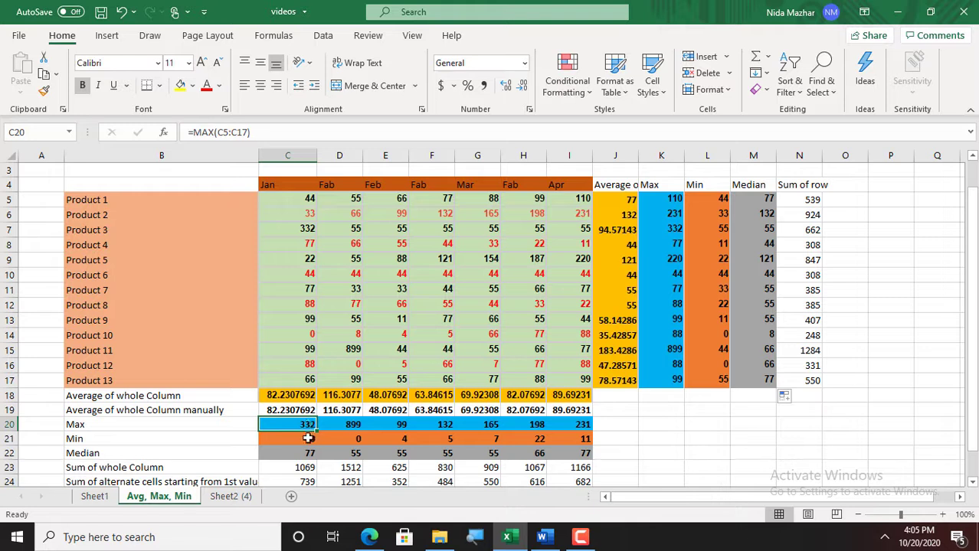
{"action": "left_click", "coordinate": [308, 439]}
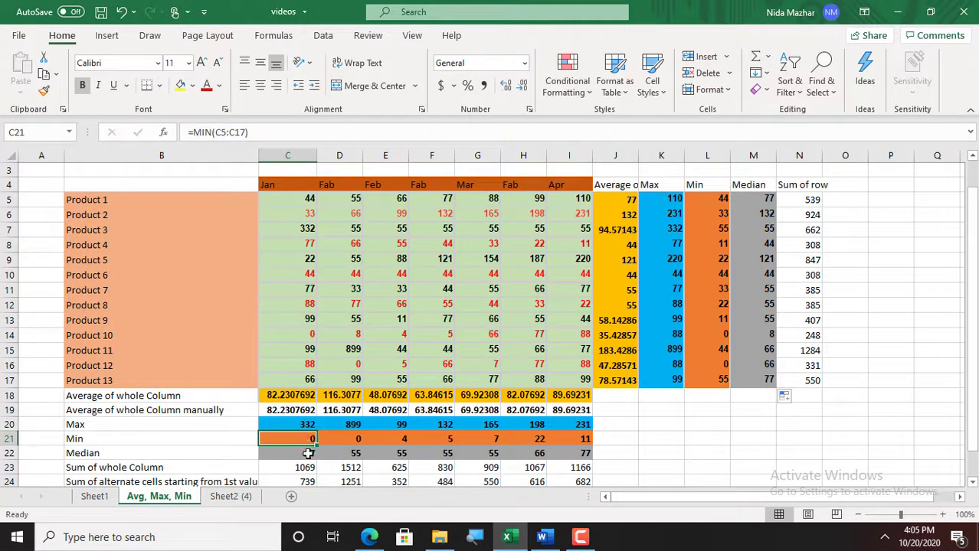
{"action": "left_click", "coordinate": [308, 453]}
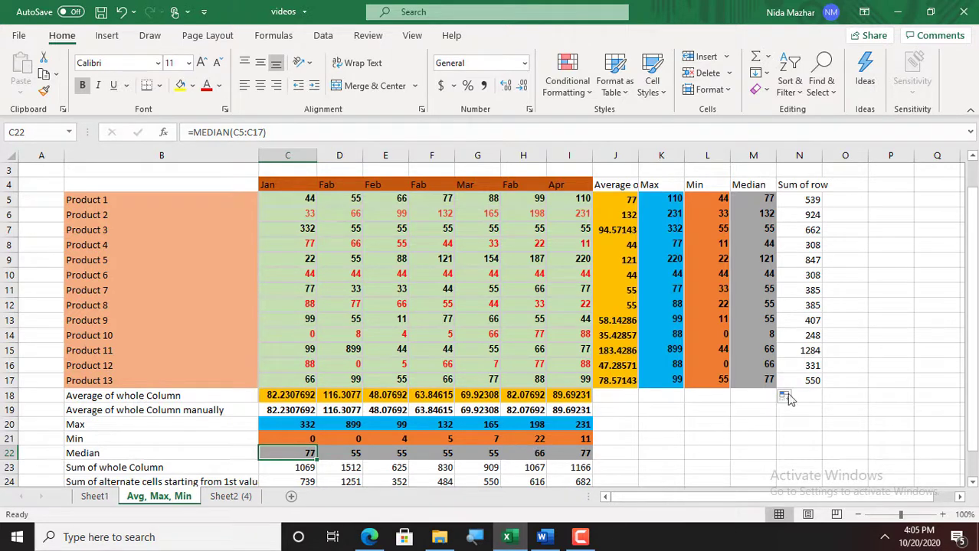
- Create a copy of the Avg, Max, Min sheet at the end of the workbook
{"action": "left_click_drag", "start_coordinate": [972, 341], "coordinate": [973, 291]}
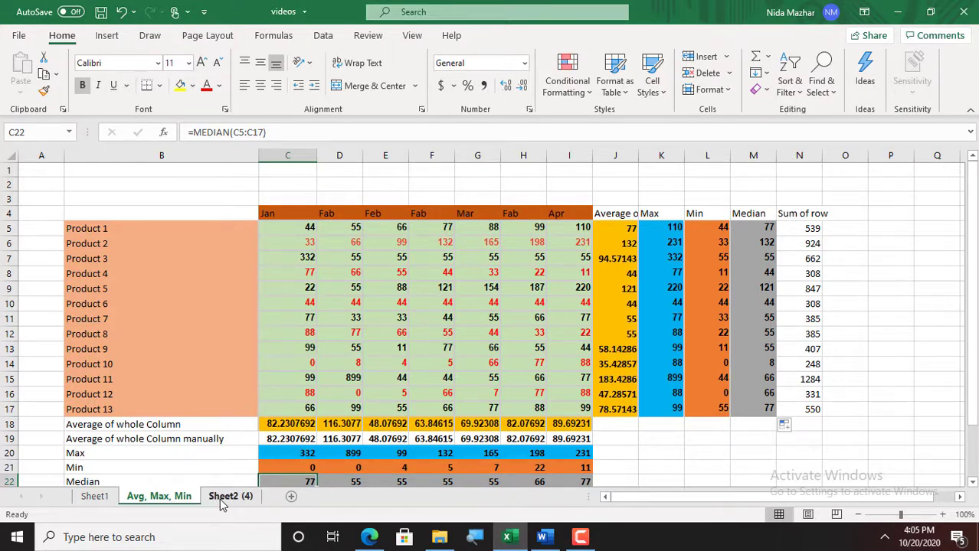
{"action": "right_click", "coordinate": [178, 504]}
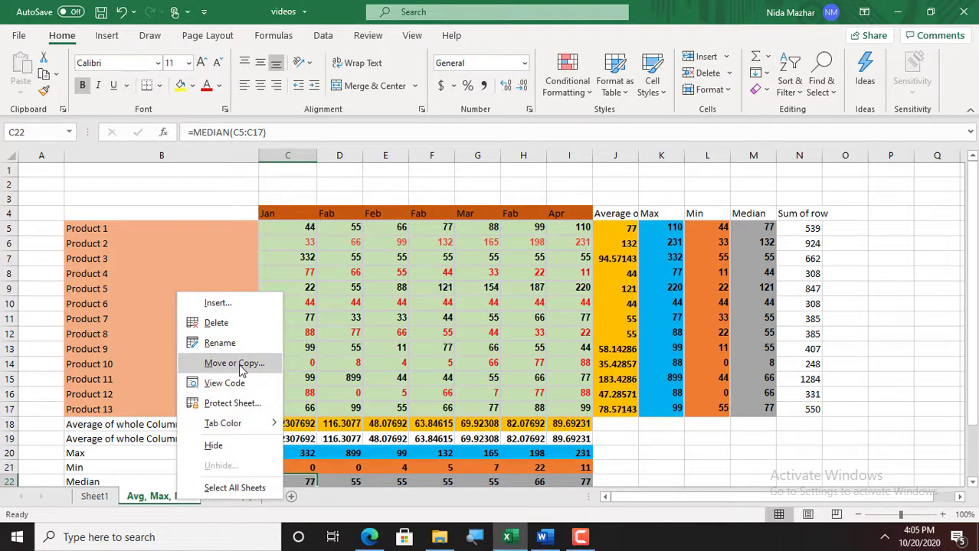
{"action": "left_click", "coordinate": [141, 505]}
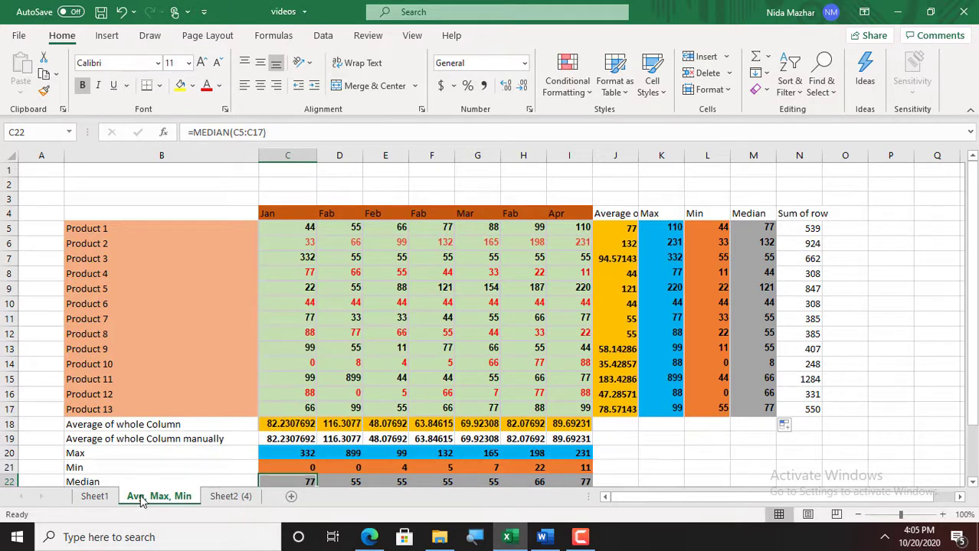
{"action": "right_click", "coordinate": [141, 499]}
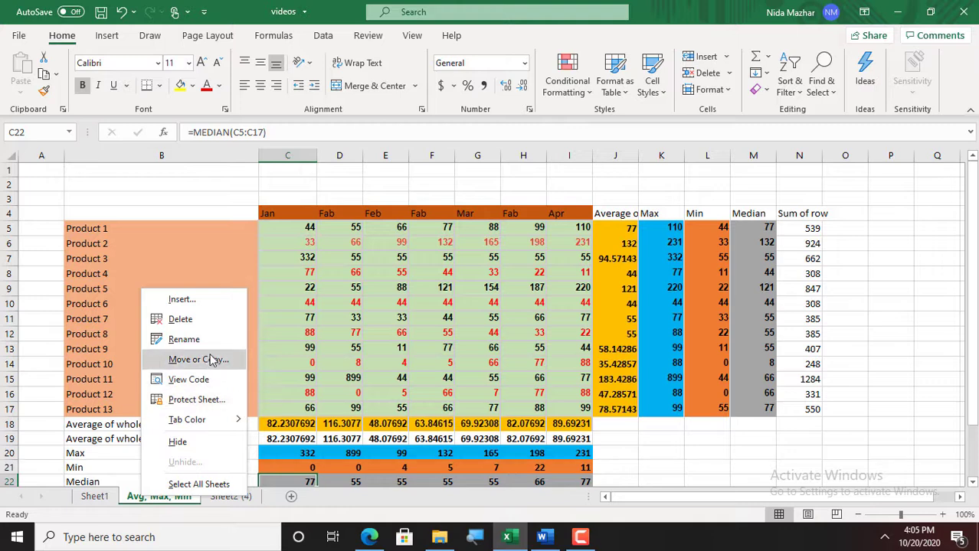
{"action": "left_click", "coordinate": [211, 360]}
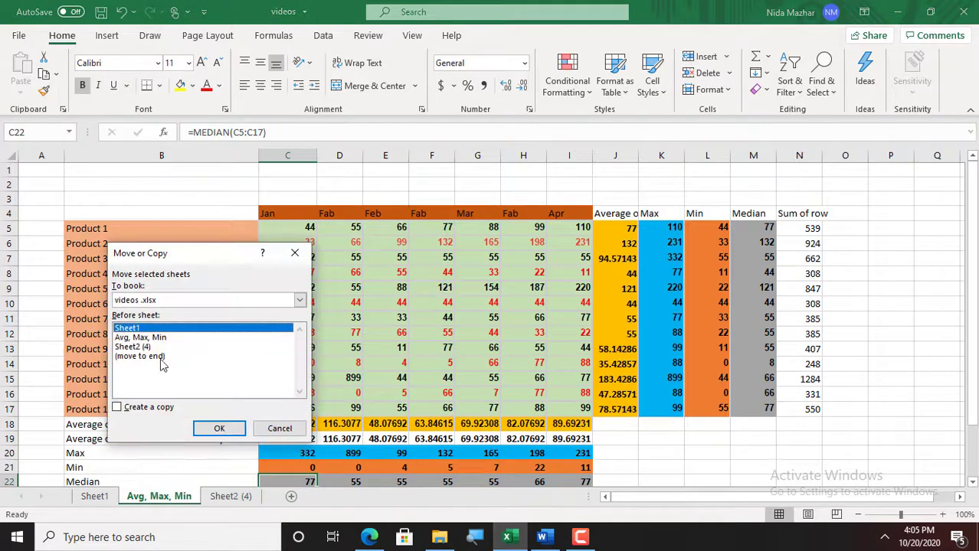
{"action": "left_click", "coordinate": [117, 408]}
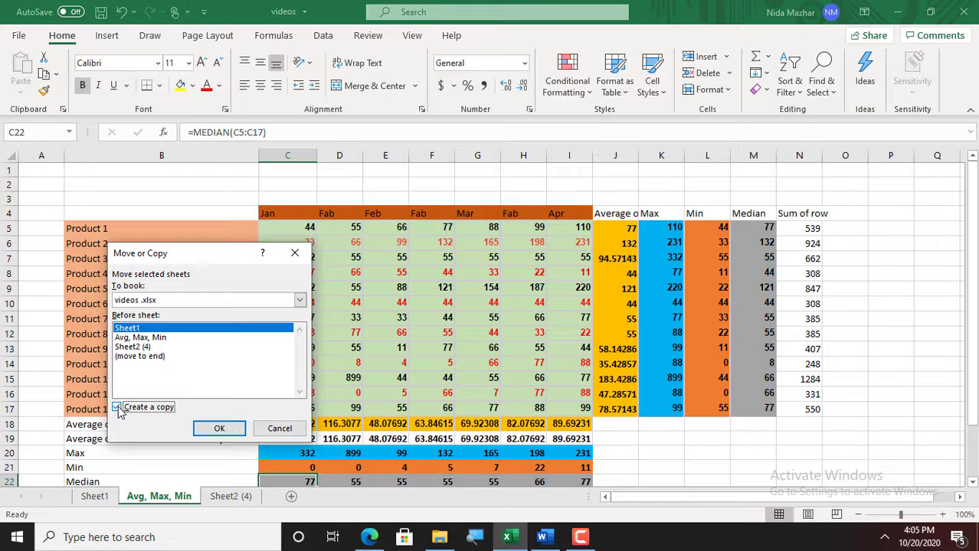
{"action": "left_click", "coordinate": [146, 357]}
{"action": "key", "text": "Return"}
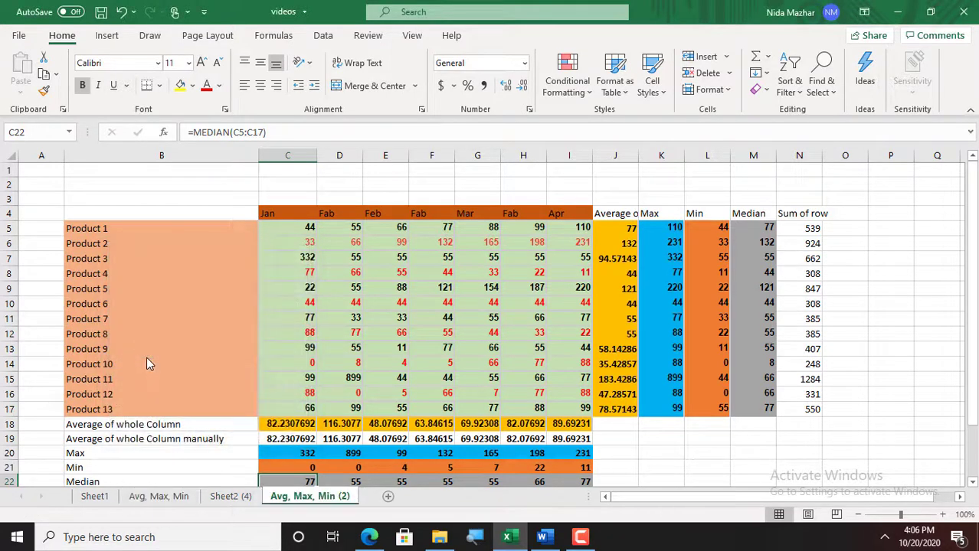
- Clear the monthly values in C5:I17 for all thirteen products on the Avg, Max, Min (2) sheet
{"action": "left_click", "coordinate": [177, 499]}
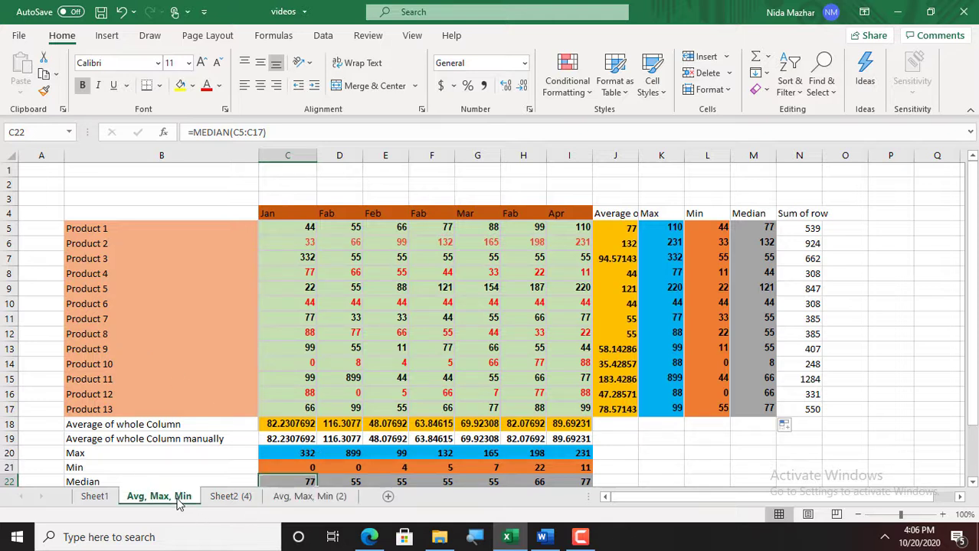
{"action": "left_click", "coordinate": [328, 499]}
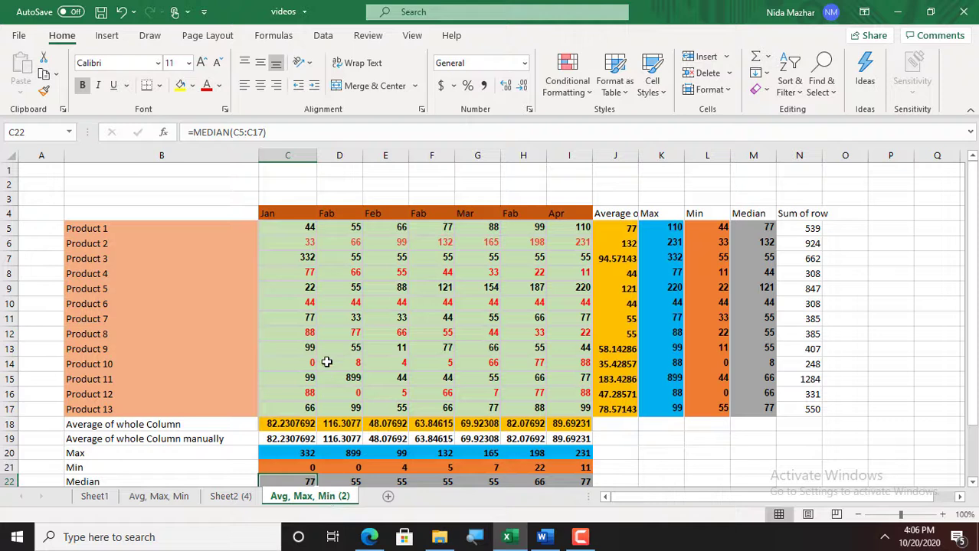
{"action": "left_click", "coordinate": [299, 229]}
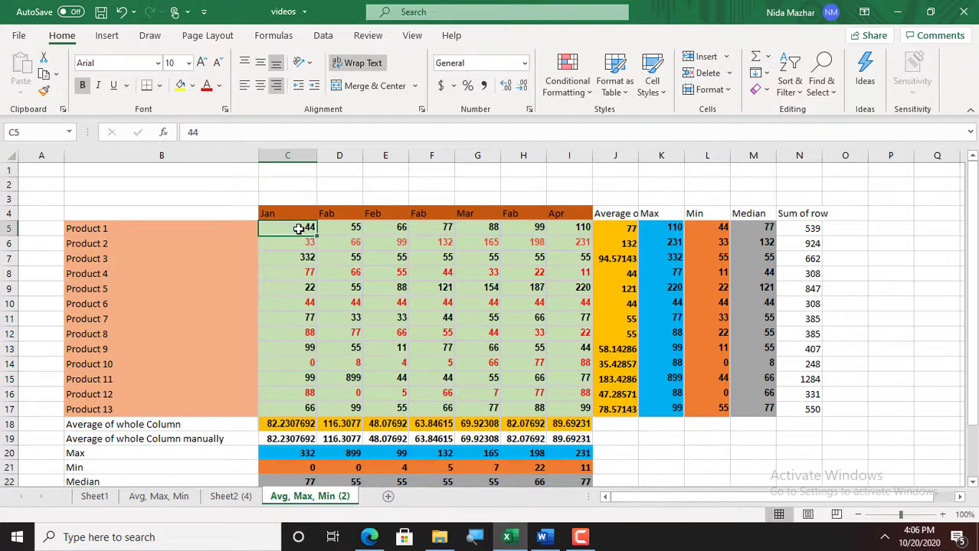
{"action": "key", "text": "shift+Right"}
{"action": "key", "text": "shift+Right"}
{"action": "key", "text": "shift+Right"}
{"action": "key", "text": "shift+Right"}
{"action": "key", "text": "shift+Right"}
{"action": "key", "text": "shift+Right"}
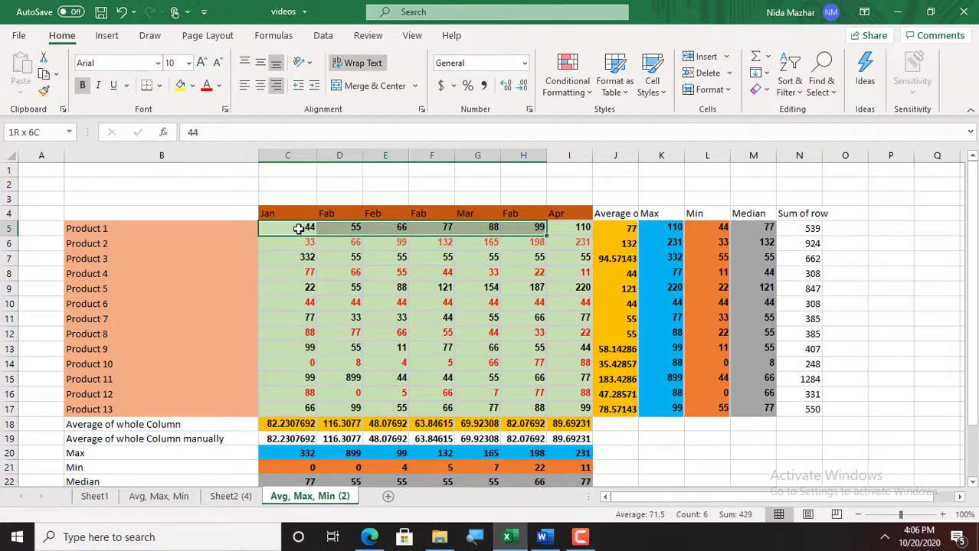
{"action": "key", "text": "shift+Down"}
{"action": "key", "text": "shift+Down"}
{"action": "key", "text": "shift+Down"}
{"action": "key", "text": "shift+Down"}
{"action": "key", "text": "shift+Down"}
{"action": "key", "text": "shift+Down"}
{"action": "key", "text": "shift+Down"}
{"action": "key", "text": "shift+Down"}
{"action": "key", "text": "shift+Down"}
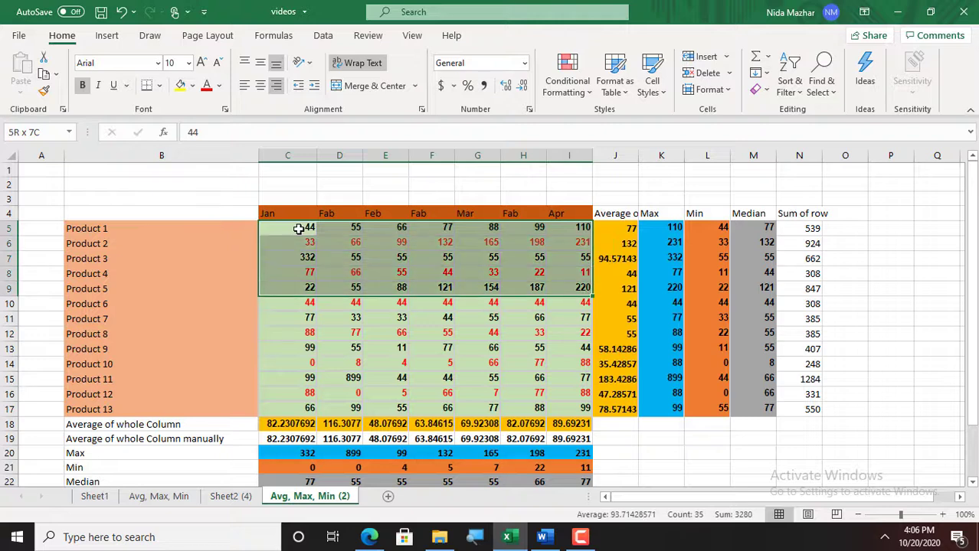
{"action": "key", "text": "shift+Down"}
{"action": "key", "text": "shift+Down"}
{"action": "key", "text": "shift+Down"}
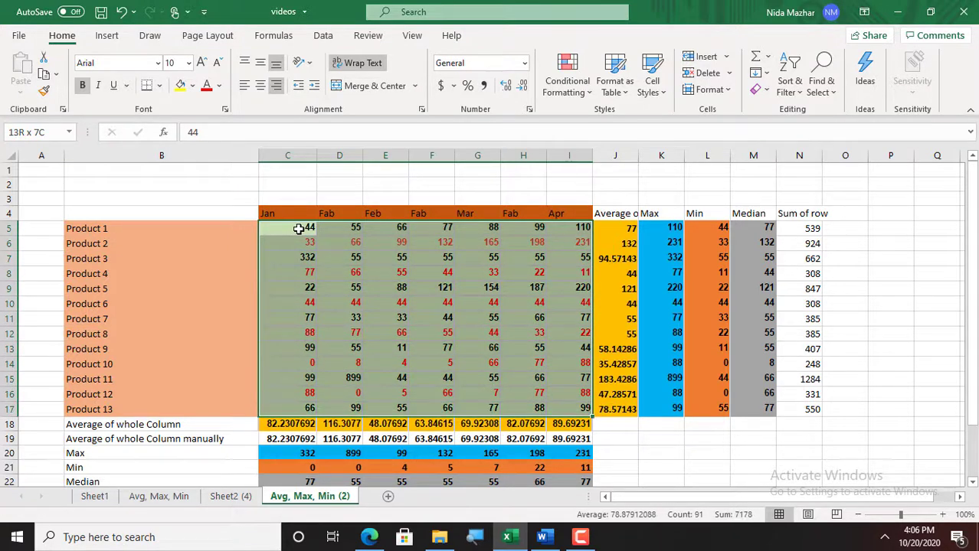
{"action": "key", "text": "Delete"}
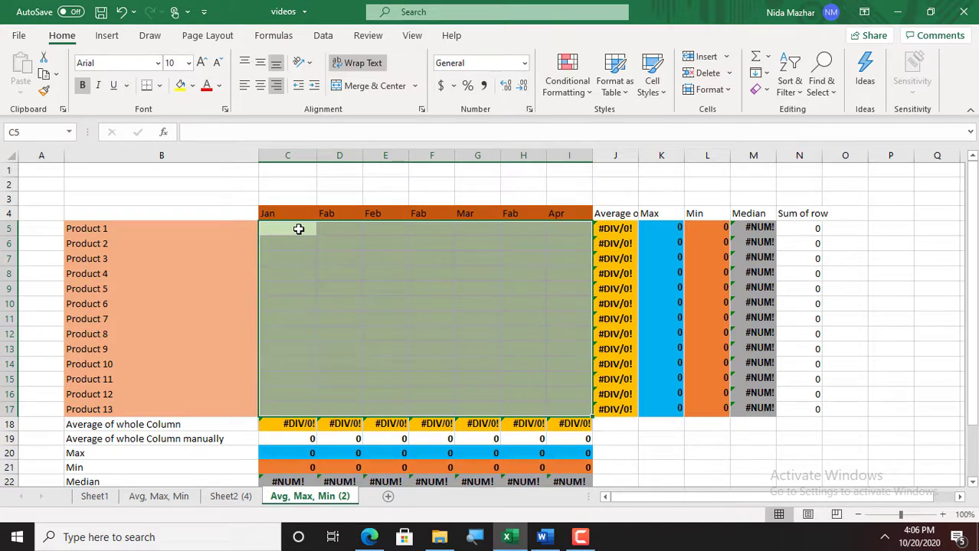
- Enter the January values 11, 22, 2, 22, 22 and 22 for Product 1 to Product 6 in C5:C10
{"action": "type", "text": "11"}
{"action": "key", "text": "Return"}
{"action": "type", "text": "22"}
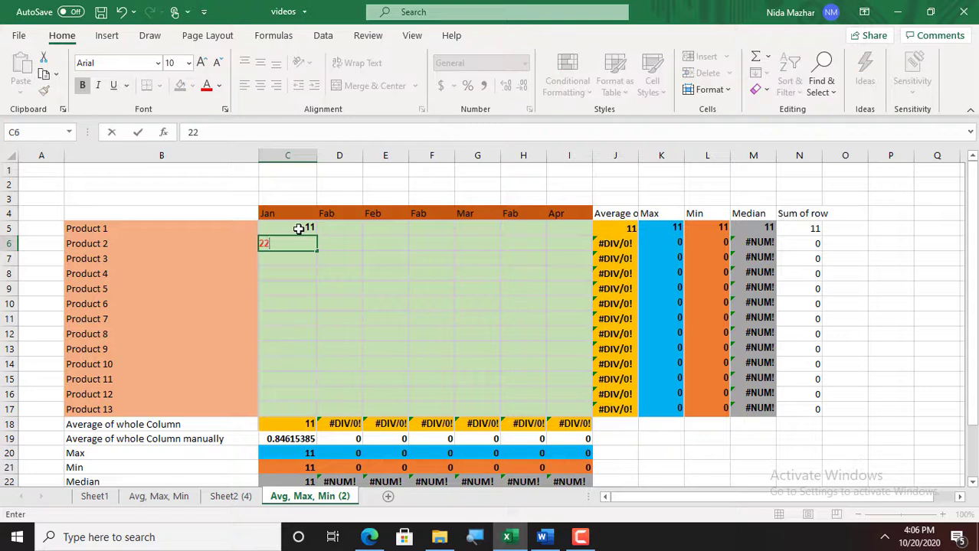
{"action": "key", "text": "Return"}
{"action": "type", "text": "2"}
{"action": "key", "text": "Return"}
{"action": "type", "text": "22"}
{"action": "key", "text": "Return"}
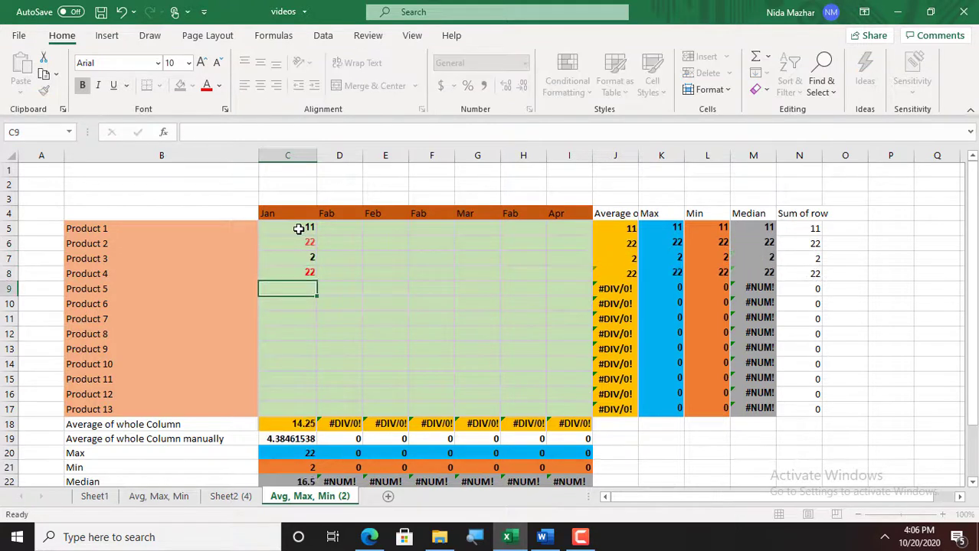
{"action": "type", "text": "22"}
{"action": "key", "text": "Return"}
{"action": "type", "text": "22"}
{"action": "key", "text": "Return"}
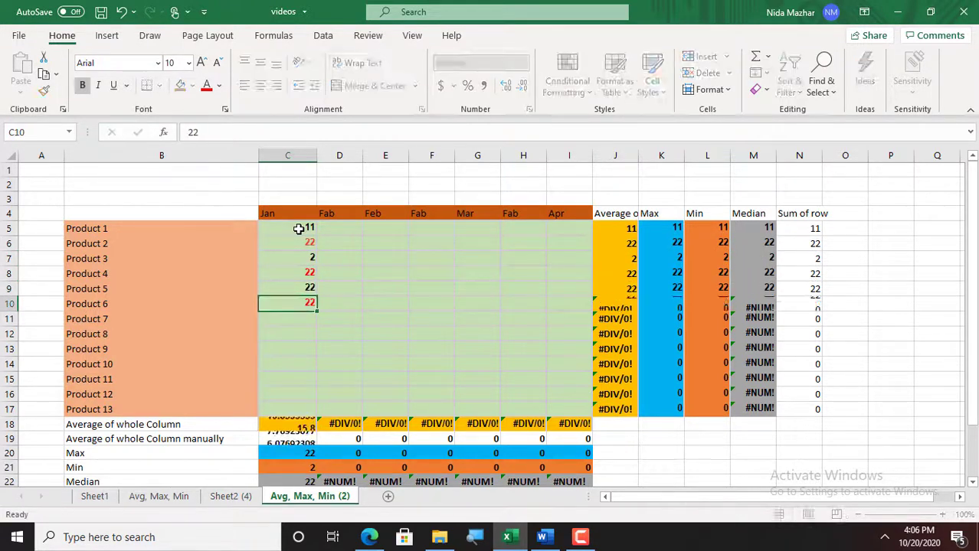
- Enter 222 as the January value for Product 7 and Product 8, and 22 for Product 11 in C15
{"action": "type", "text": "222"}
{"action": "key", "text": "Return"}
{"action": "type", "text": "222"}
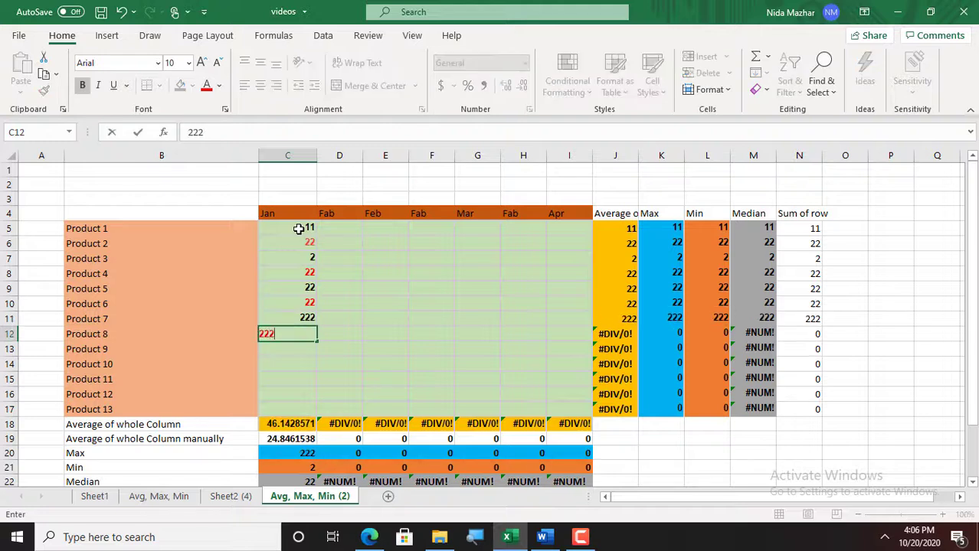
{"action": "key", "text": "Return"}
{"action": "key", "text": "Return"}
{"action": "key", "text": "Return"}
{"action": "type", "text": "22"}
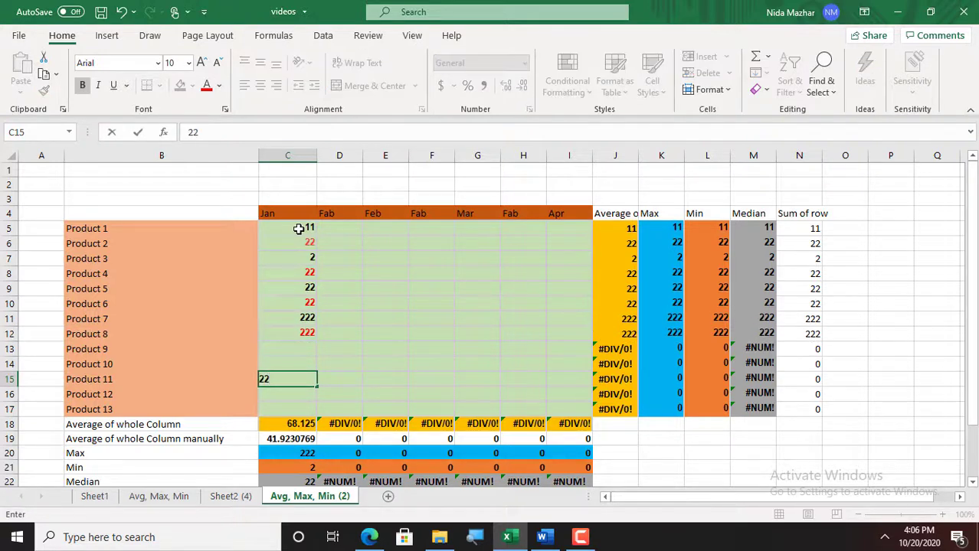
- Commit the Product 11 entry and return to the original Avg, Max, Min sheet
{"action": "left_click", "coordinate": [160, 500]}
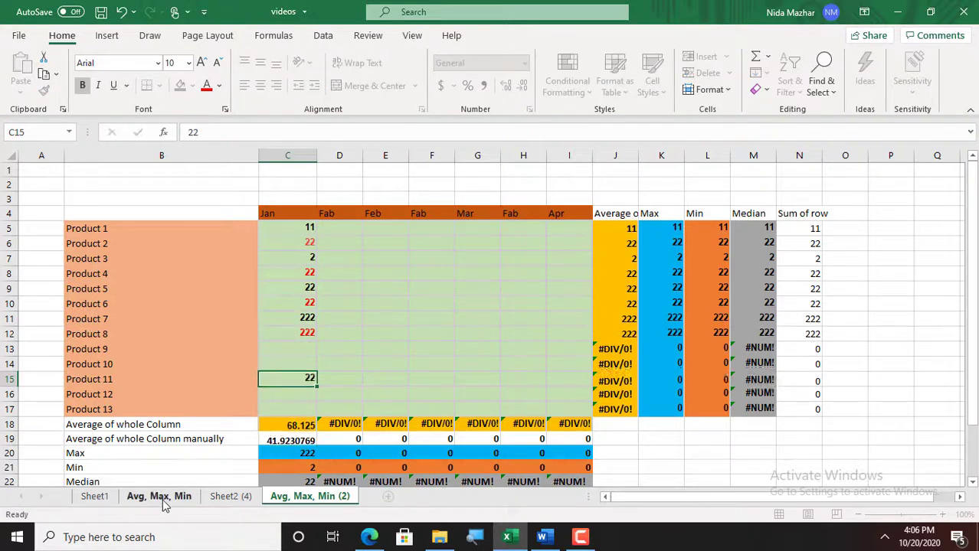
{"action": "left_click", "coordinate": [160, 497]}
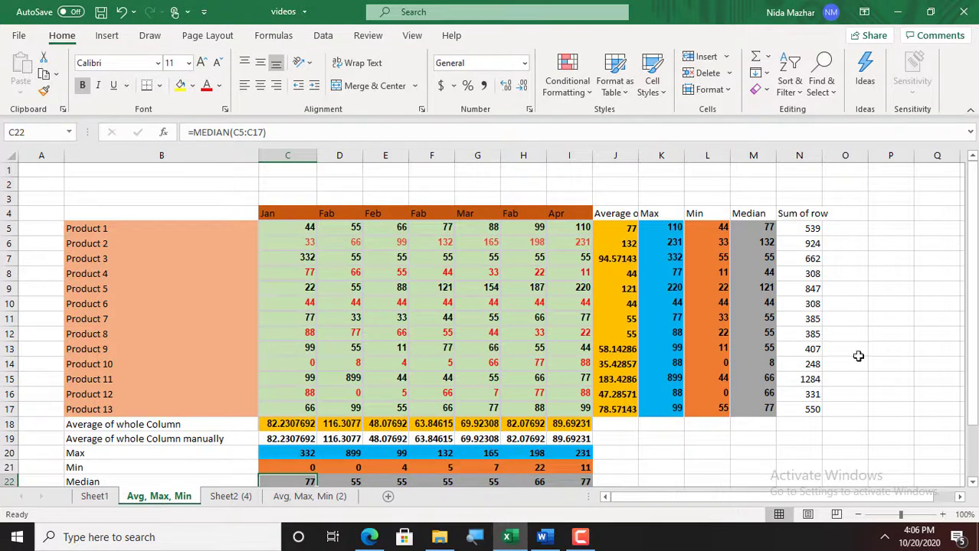
{"action": "left_click_drag", "start_coordinate": [971, 287], "coordinate": [976, 260]}
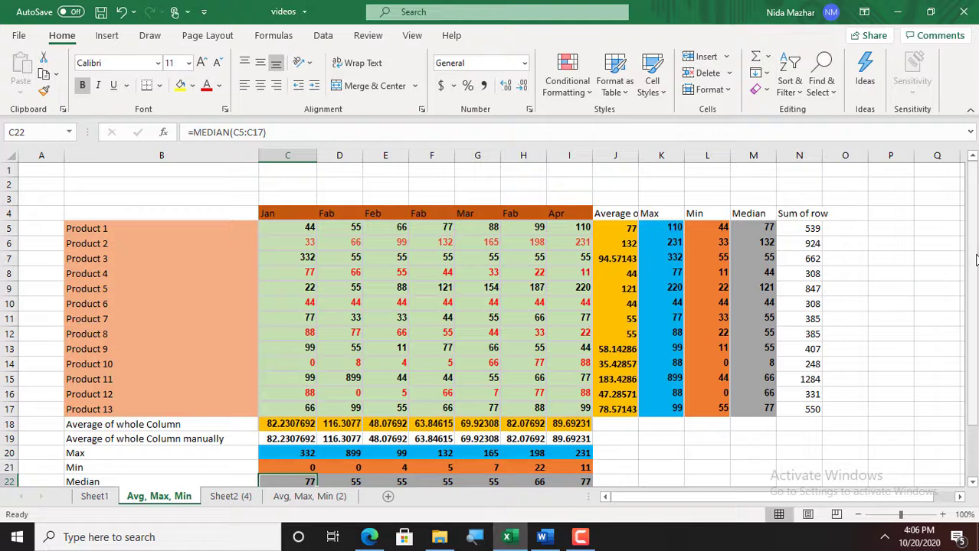
{"action": "left_click", "coordinate": [580, 537]}
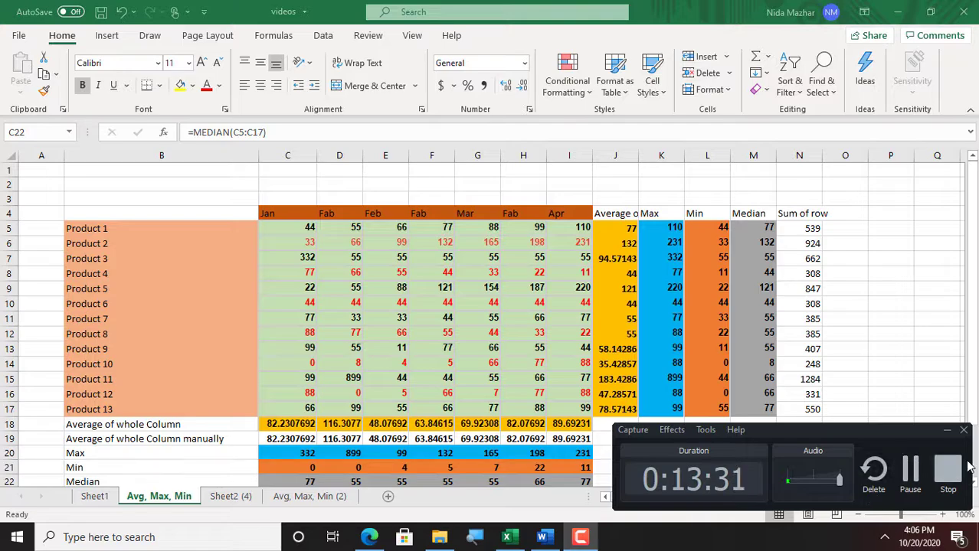